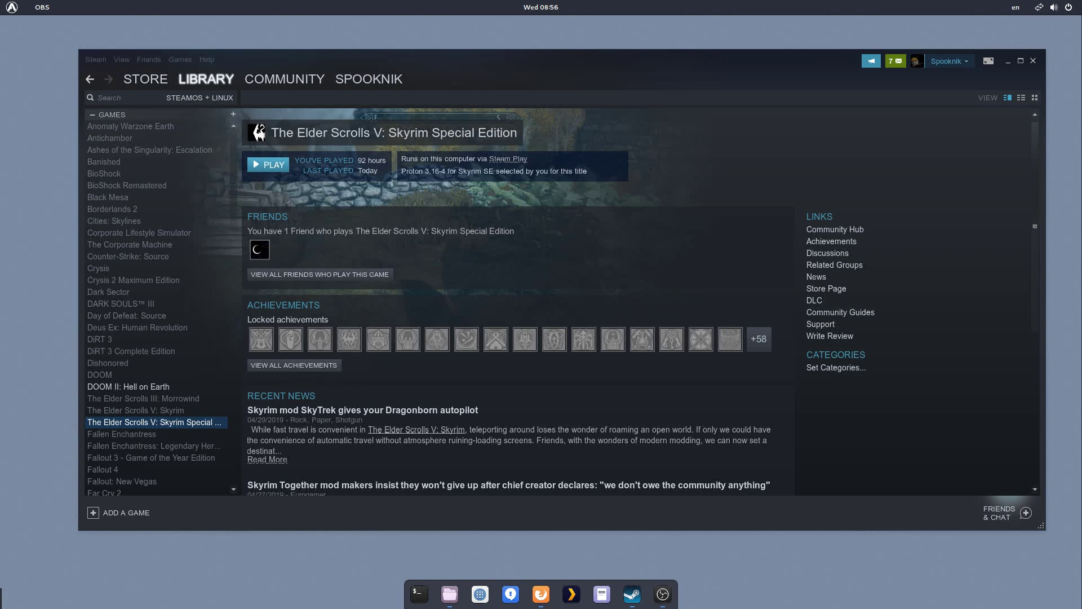
# Step: Switch to the file manager and open the Data folder inside the Skyrim Special Edition game folder
pyautogui.click(1008, 61)
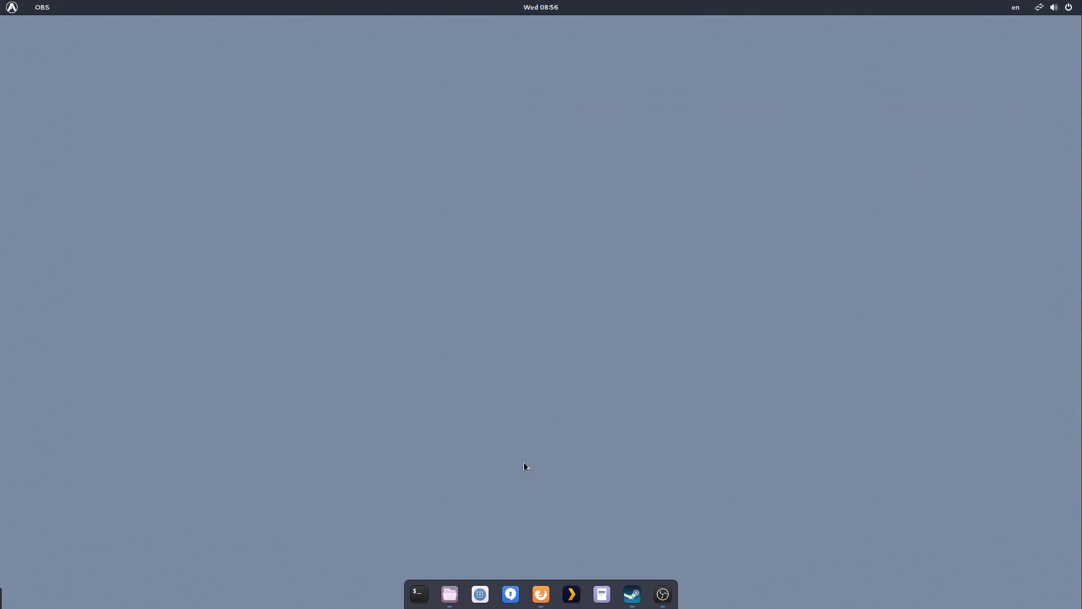
pyautogui.click(450, 592)
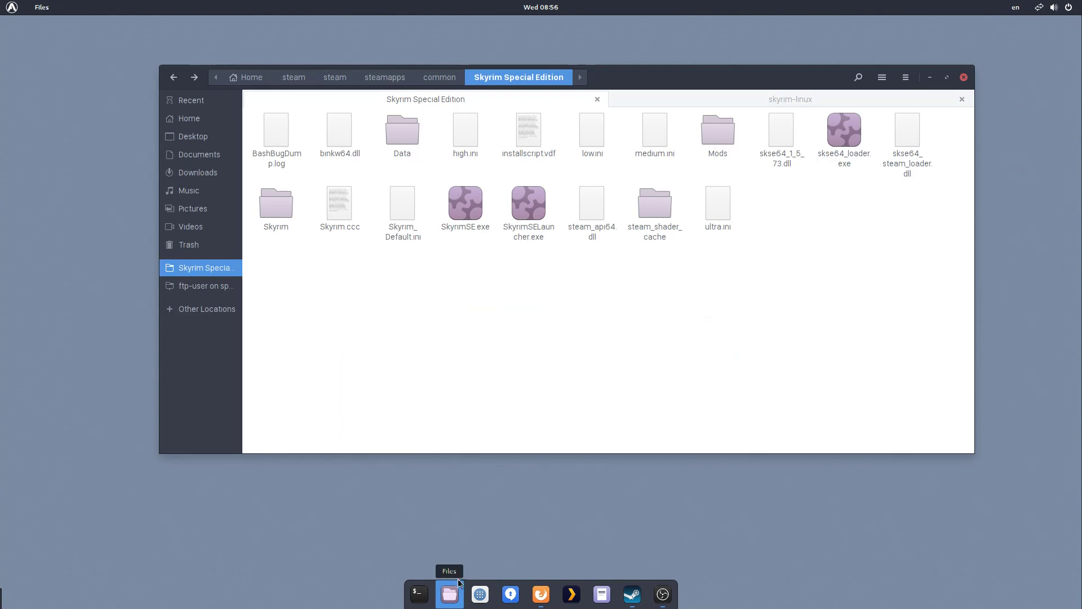
pyautogui.click(660, 105)
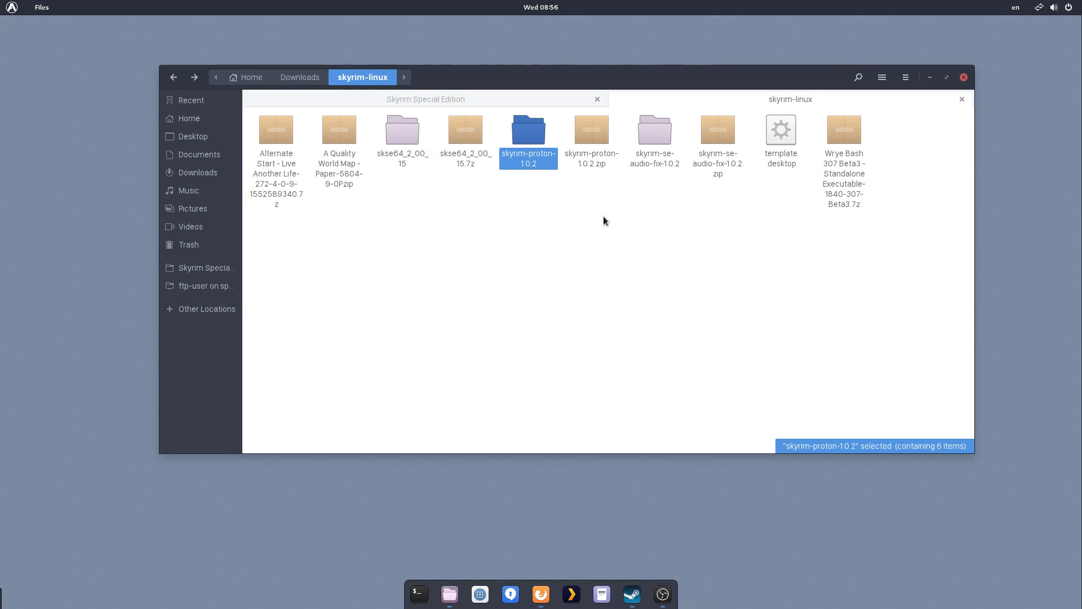
pyautogui.click(480, 99)
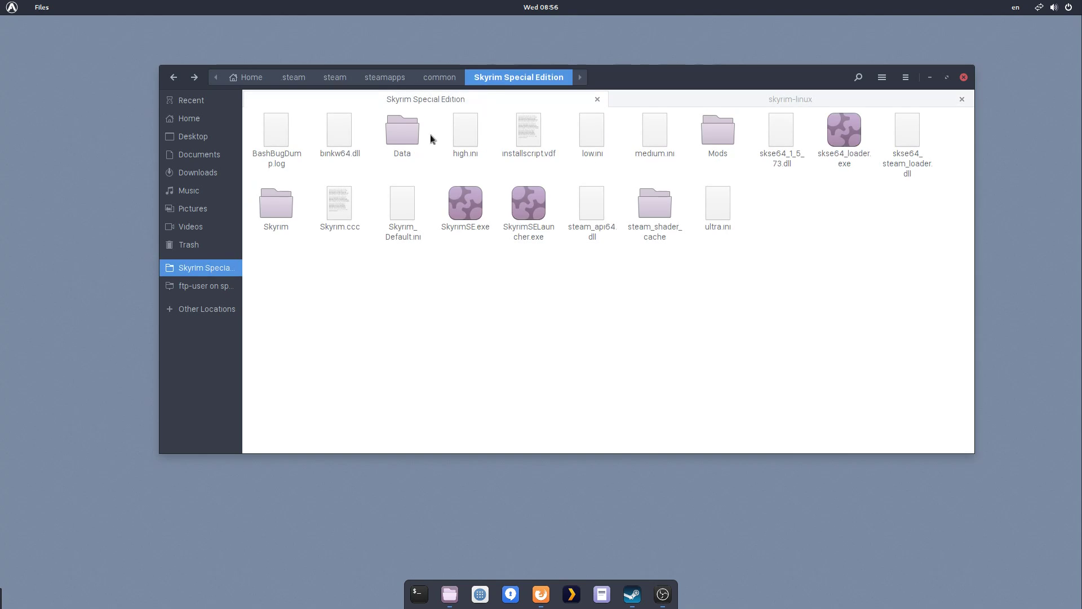
pyautogui.doubleClick(401, 131)
# Step: Extract the Alternate Start - Live Another Life 7z archive in place in the skyrim-linux folder
pyautogui.click(708, 100)
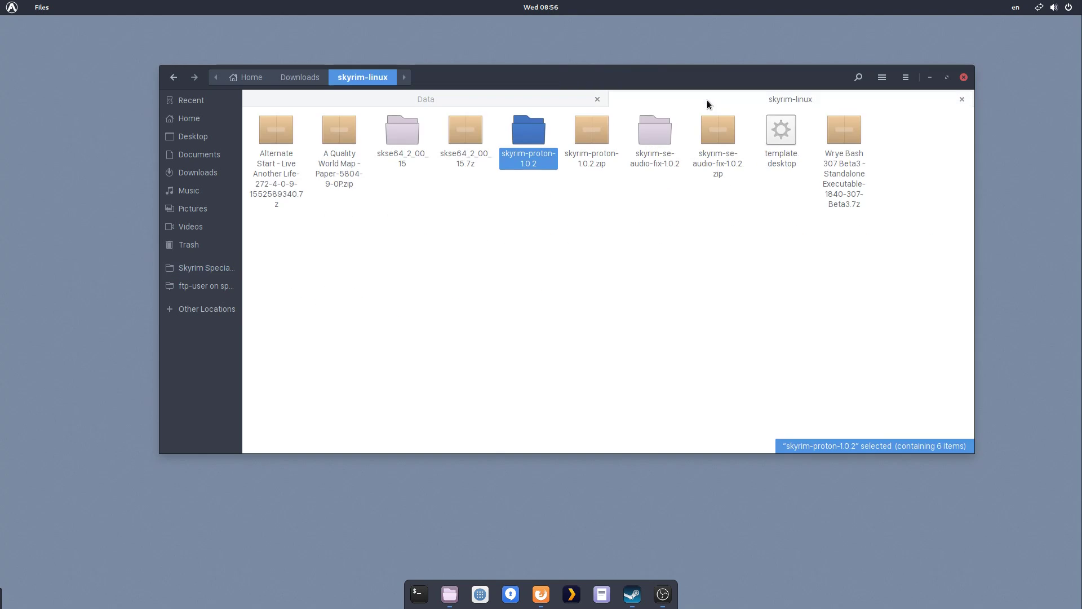
pyautogui.click(340, 140)
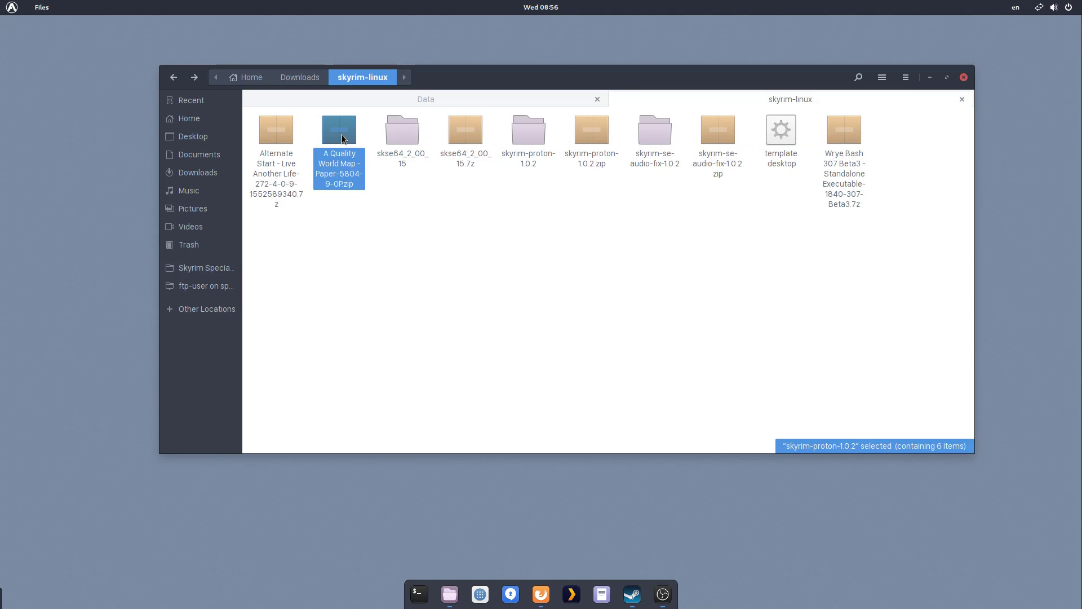
pyautogui.moveTo(336, 218); pyautogui.dragTo(296, 231)
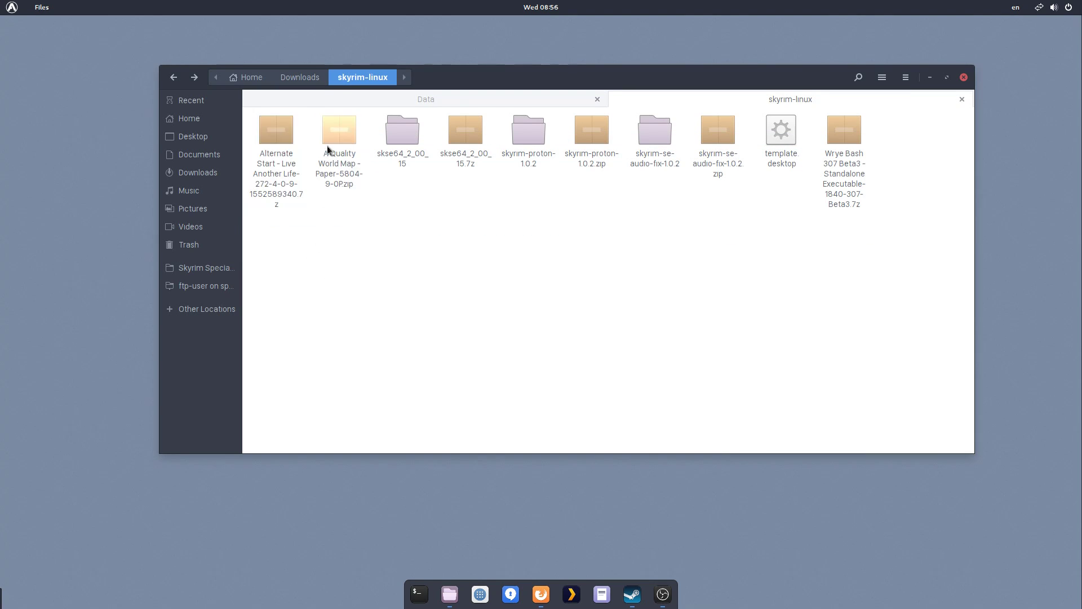
pyautogui.rightClick(270, 140)
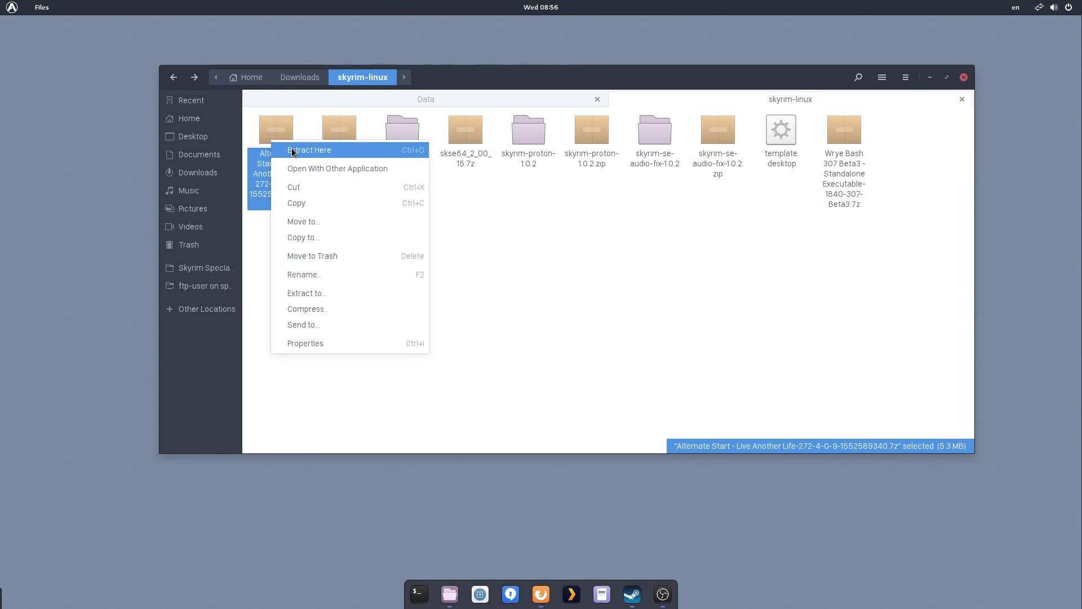
pyautogui.click(292, 151)
pyautogui.rightClick(276, 150)
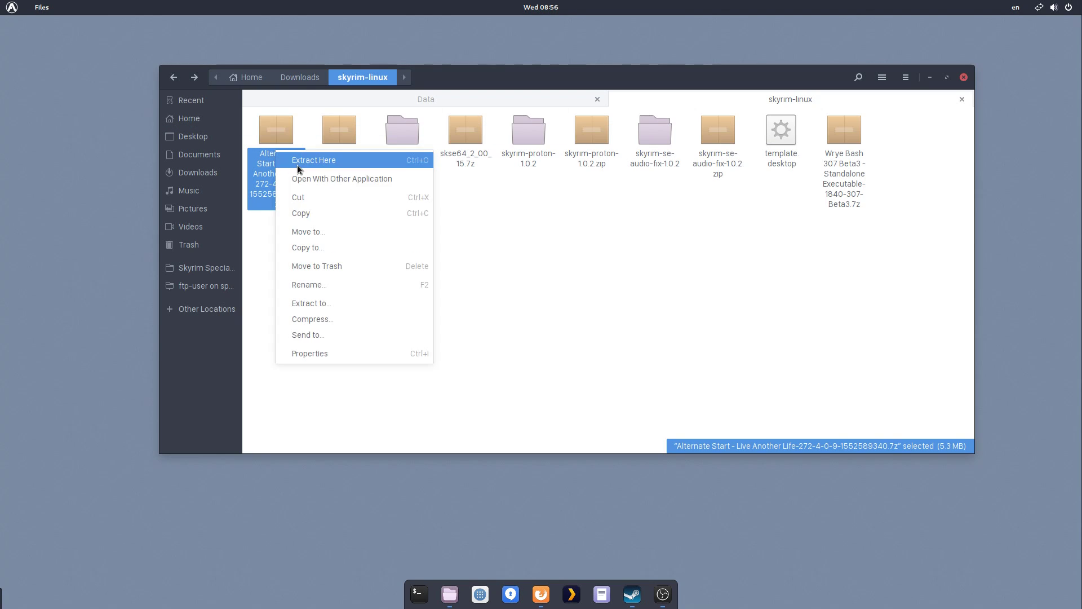
pyautogui.click(297, 165)
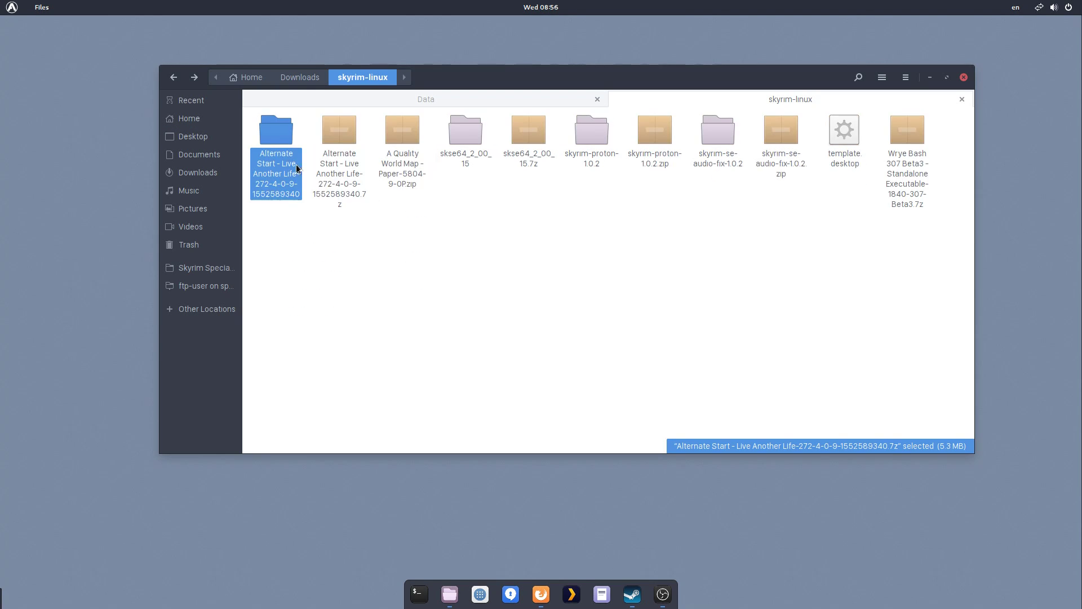
# Step: Put all seven files from the extracted Alternate Start folder into the game's Data folder
pyautogui.doubleClick(273, 140)
pyautogui.moveTo(767, 261); pyautogui.dragTo(357, 194)
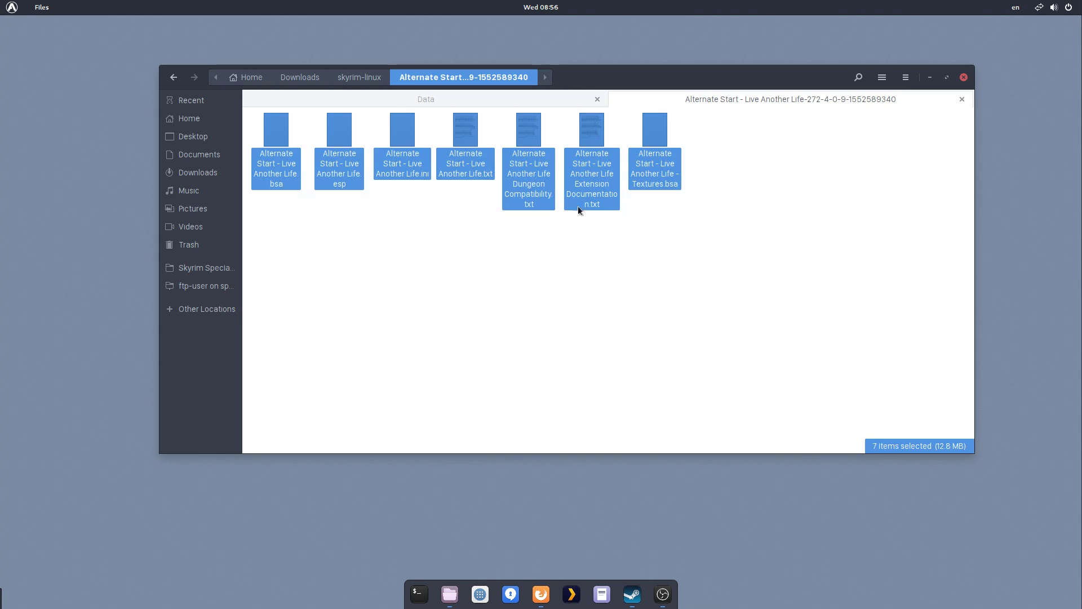
pyautogui.moveTo(572, 201); pyautogui.dragTo(678, 307)
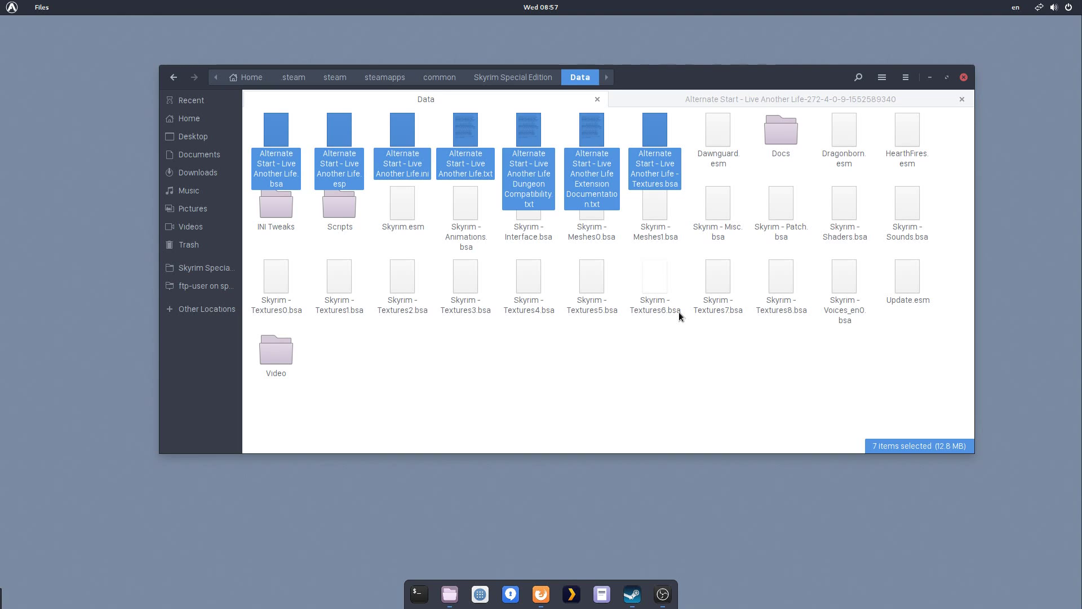
# Step: Delete the Alternate Start files from the Data folder and trash the extracted mod folder in skyrim-linux
pyautogui.moveTo(669, 169); pyautogui.dragTo(217, 242)
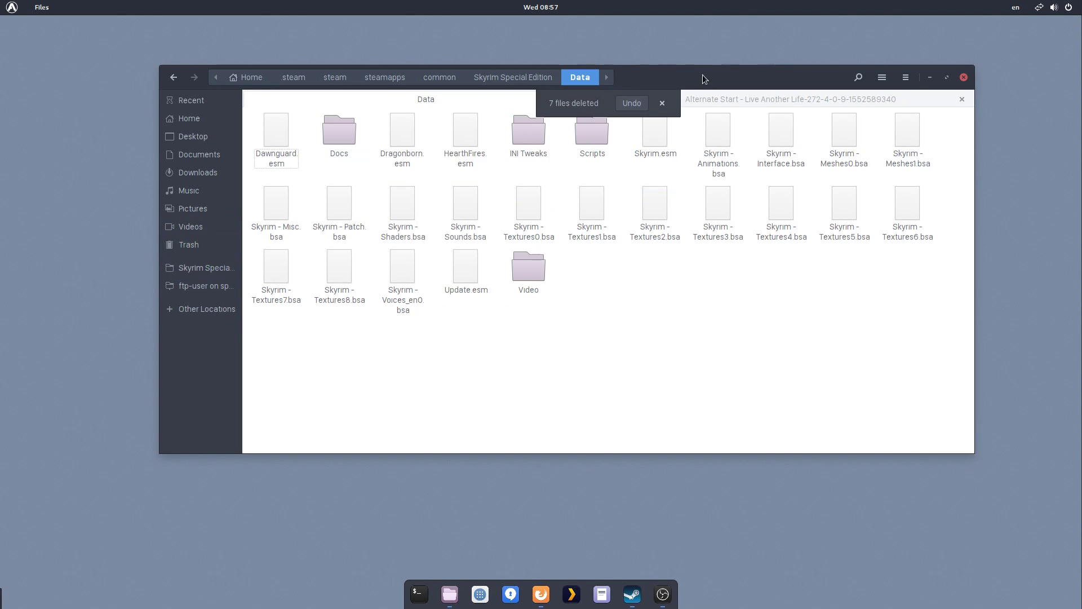
pyautogui.click(699, 99)
pyautogui.hotkey('alt', 'Up')
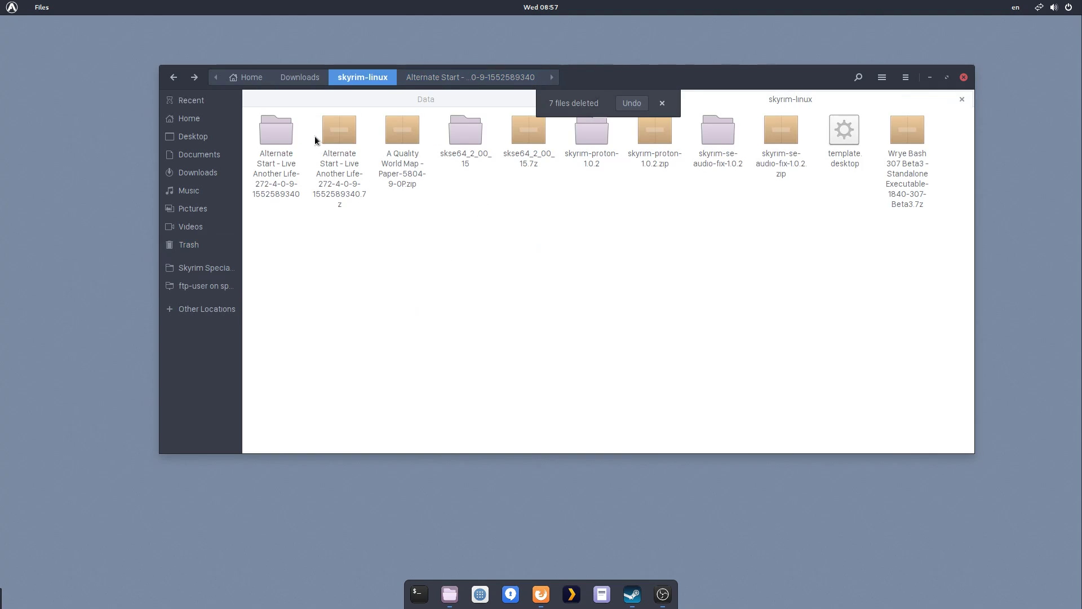
pyautogui.moveTo(276, 133); pyautogui.dragTo(189, 244)
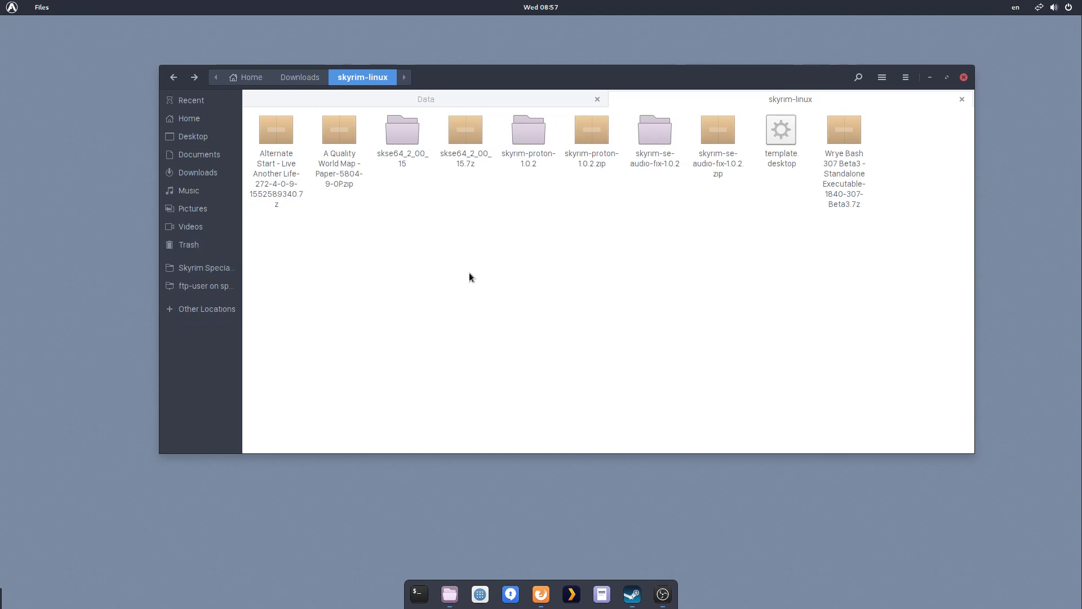
# Step: Open a terminal in the extracted skyrim-proton-1.0.2 folder
pyautogui.click(540, 594)
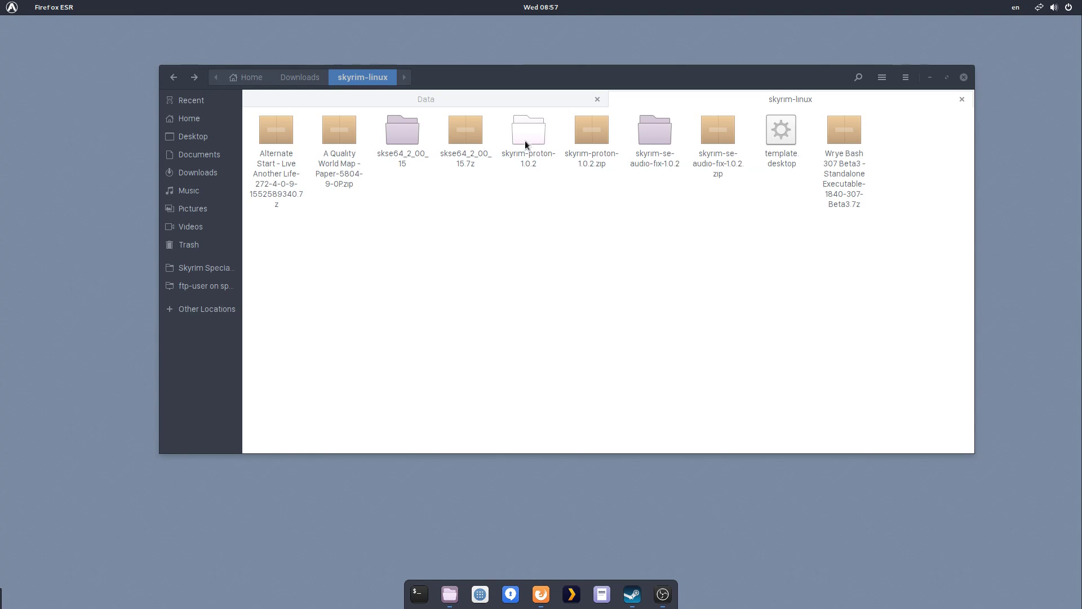
pyautogui.click(593, 138)
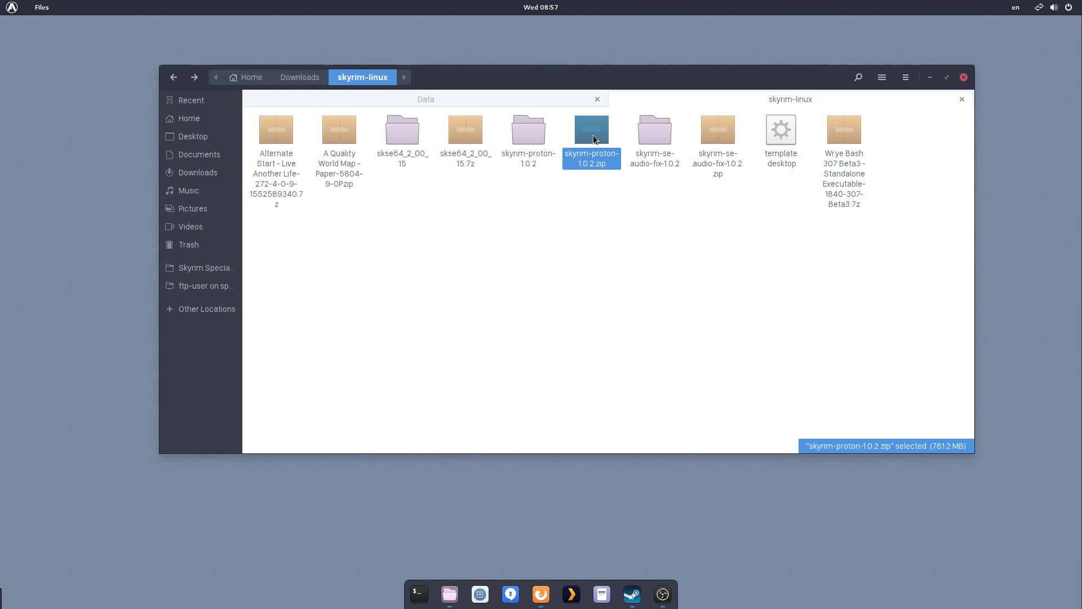
pyautogui.click(524, 140)
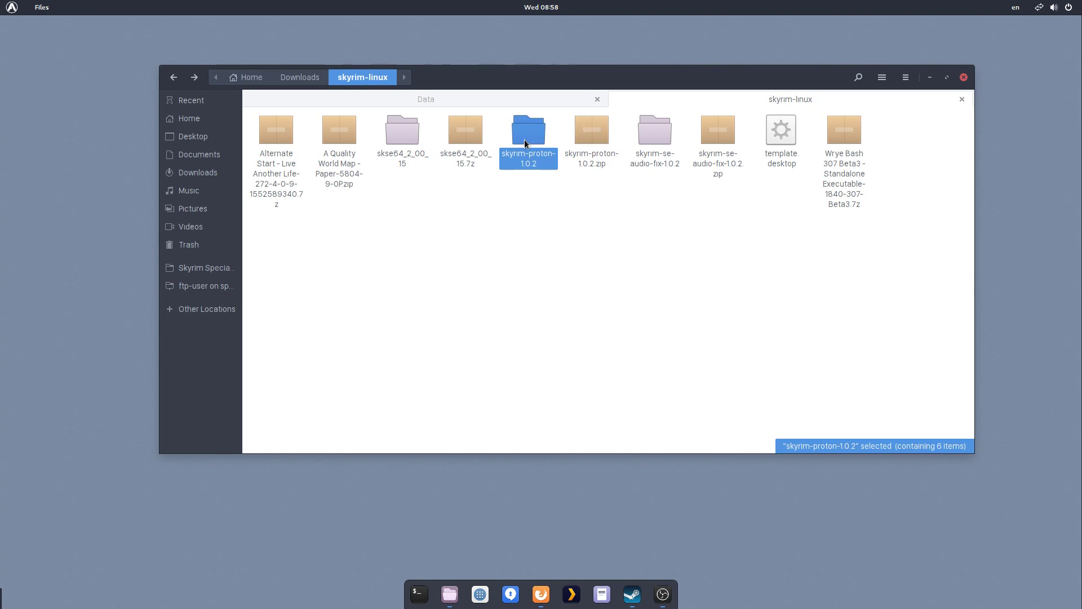
pyautogui.doubleClick(525, 139)
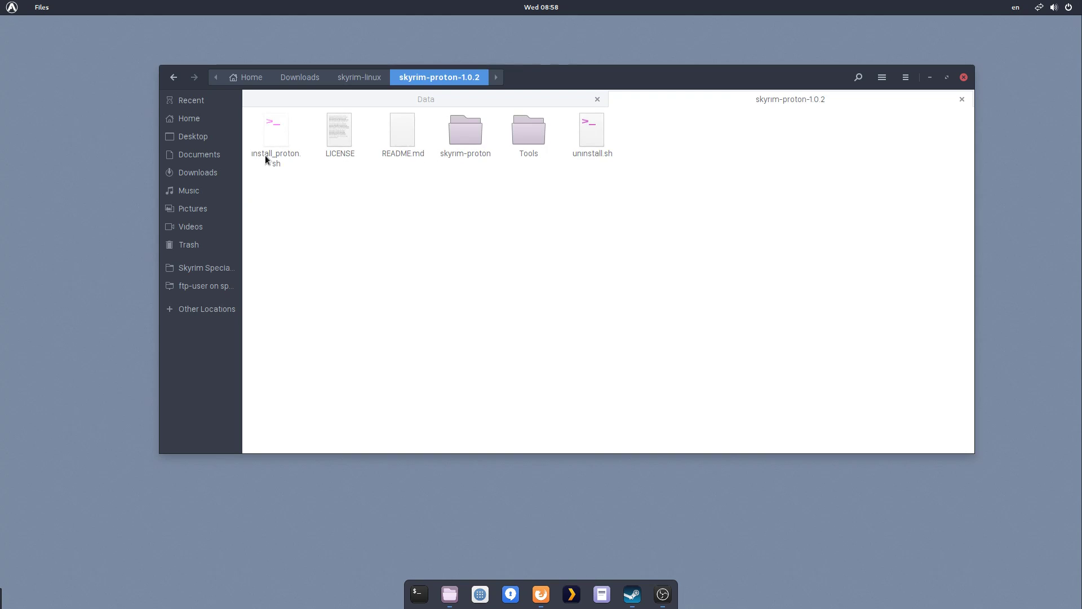
pyautogui.rightClick(400, 246)
pyautogui.click(435, 327)
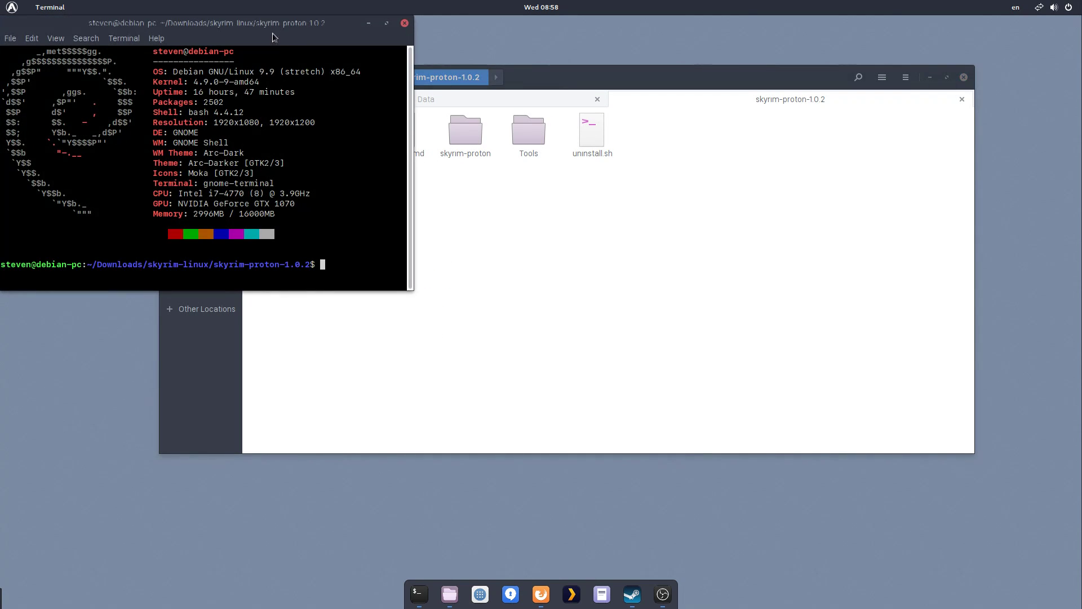
pyautogui.moveTo(272, 35); pyautogui.dragTo(696, 134)
# Step: Run ./install_proton.sh to install the custom Proton build, and close the terminal
pyautogui.write('./')
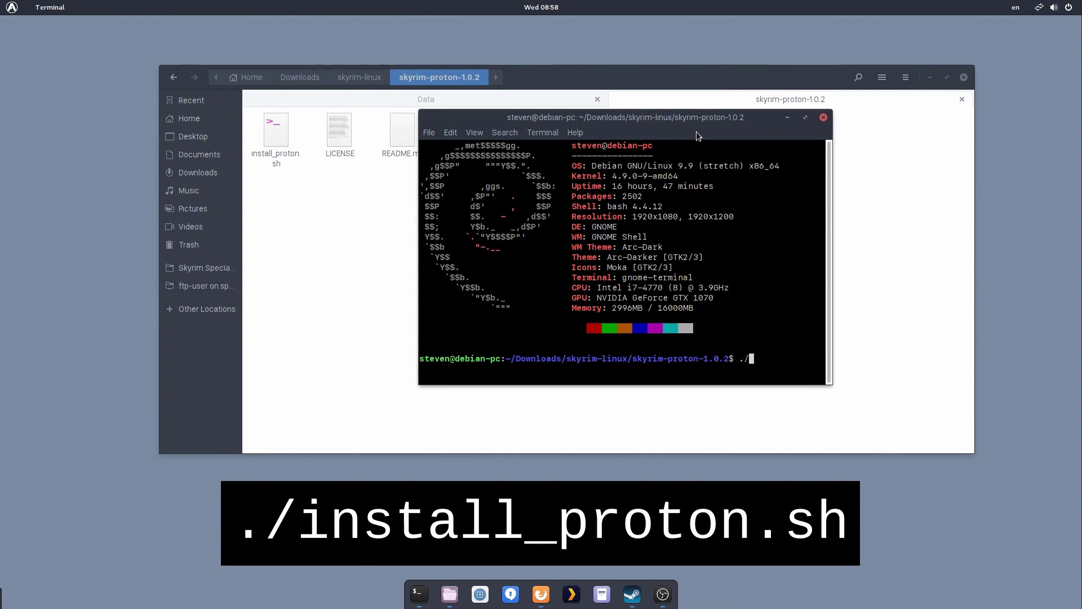
pyautogui.write('instal')
pyautogui.press('Tab')
pyautogui.press('Return')
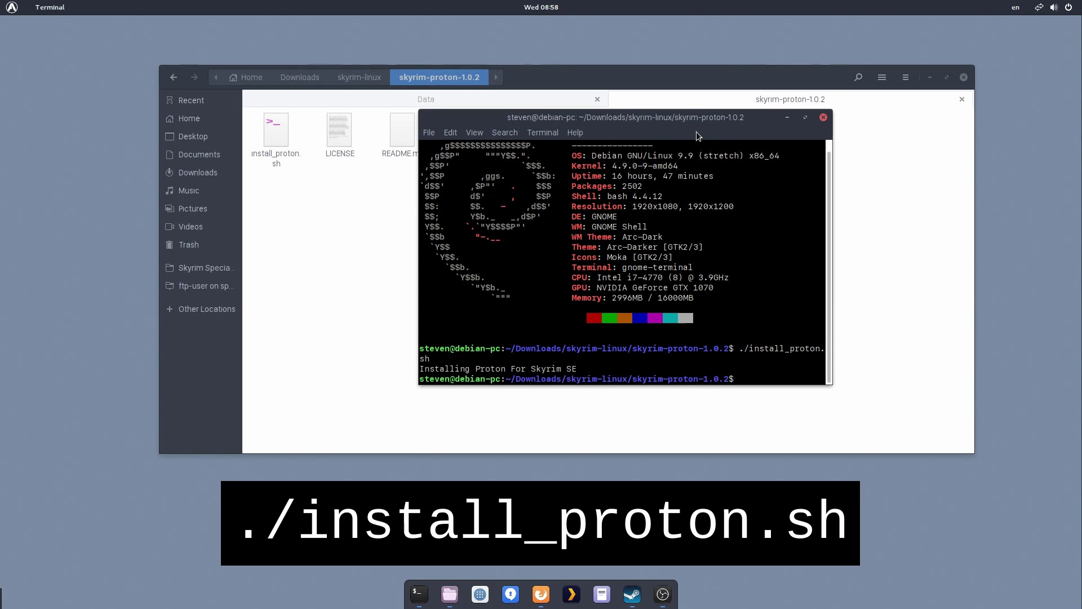
pyautogui.moveTo(725, 119); pyautogui.dragTo(707, 142)
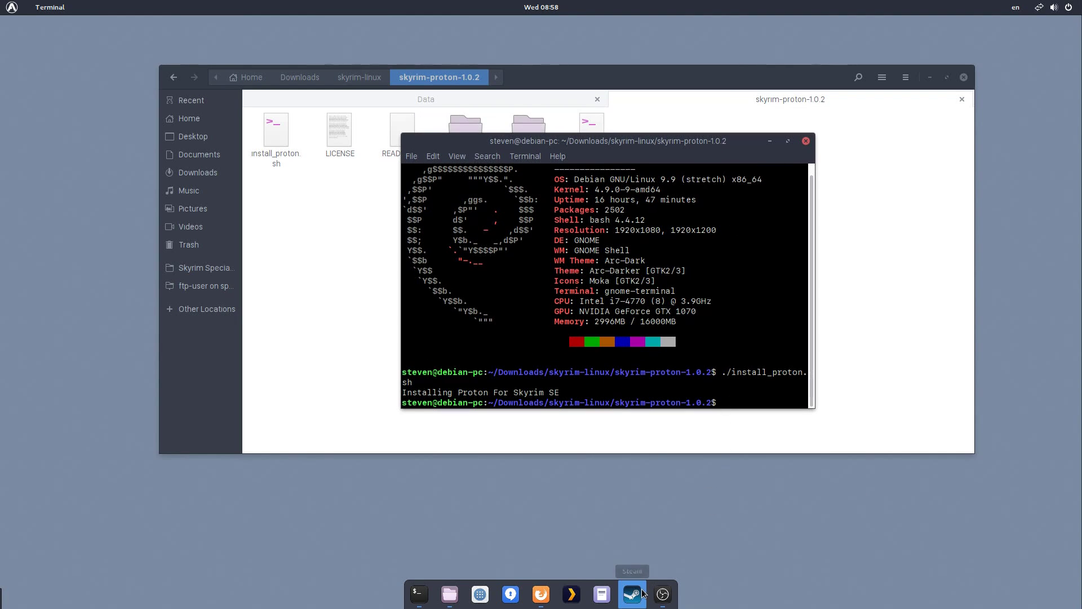
pyautogui.hotkey('ctrl', 'd')
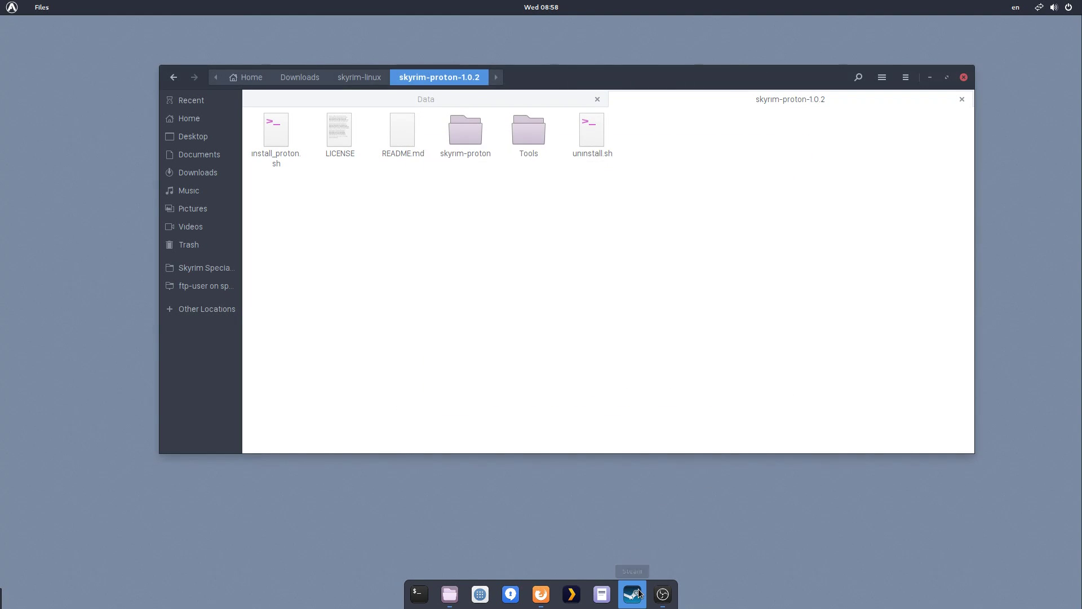
# Step: Switch to Steam and examine the Steam Play compatibility tool choices in Skyrim Special Edition's properties
pyautogui.click(638, 593)
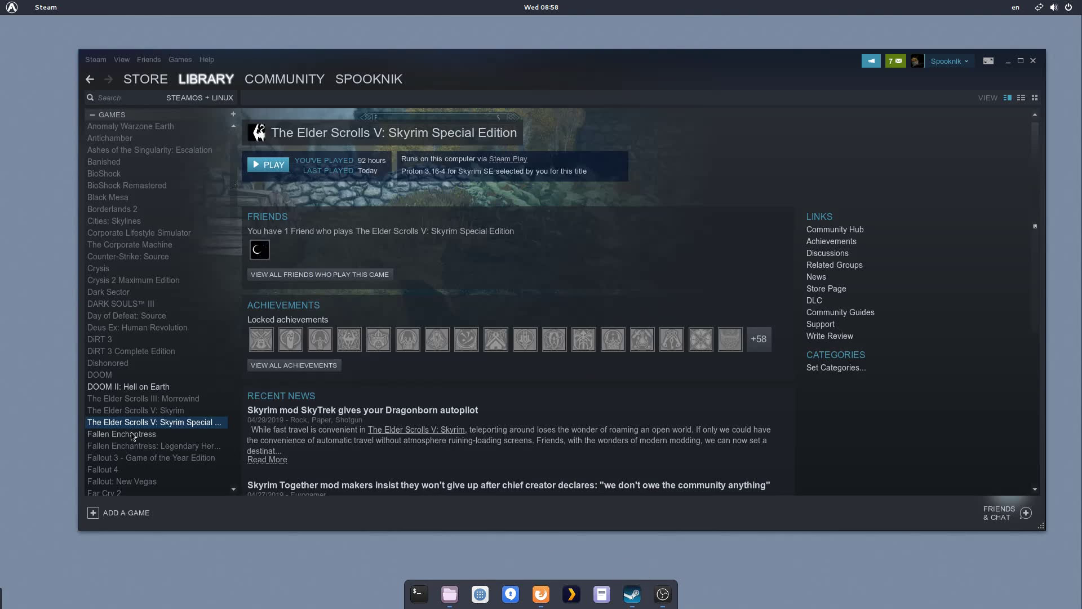
pyautogui.rightClick(145, 423)
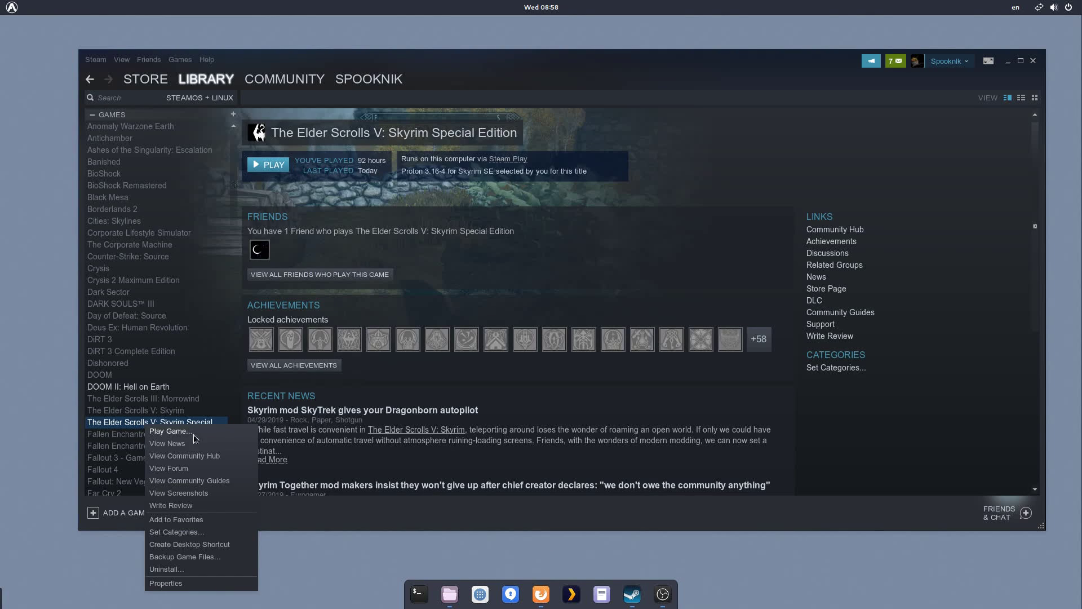
pyautogui.click(221, 585)
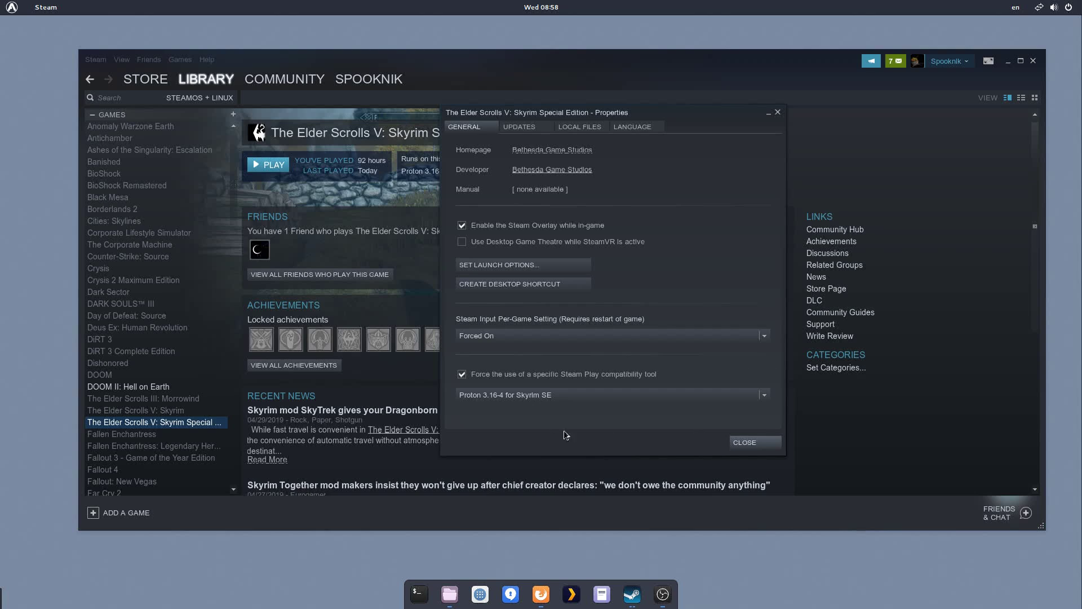
pyautogui.click(630, 395)
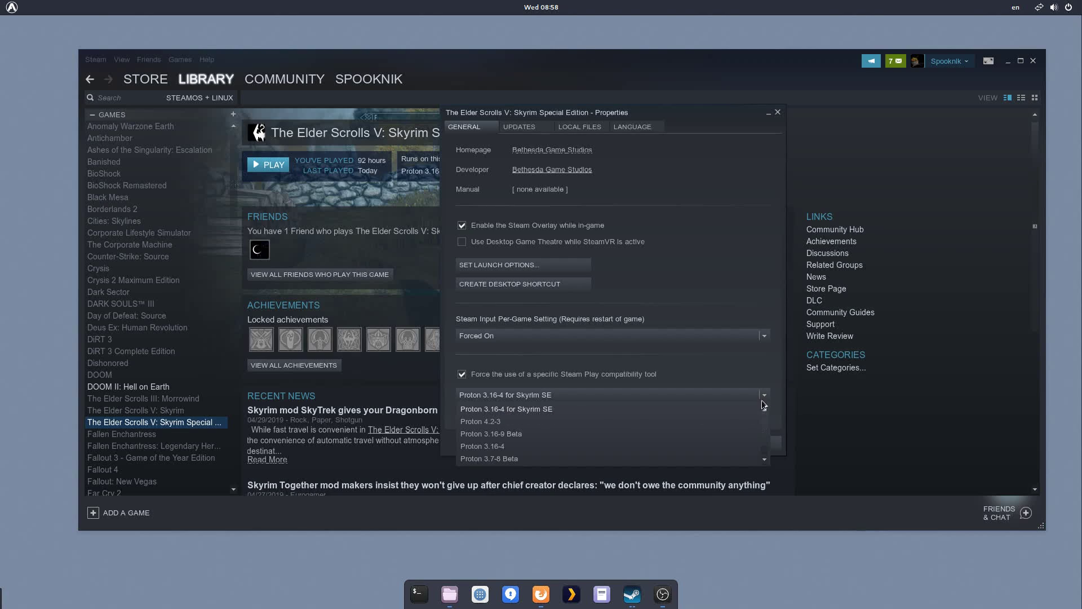
pyautogui.click(767, 379)
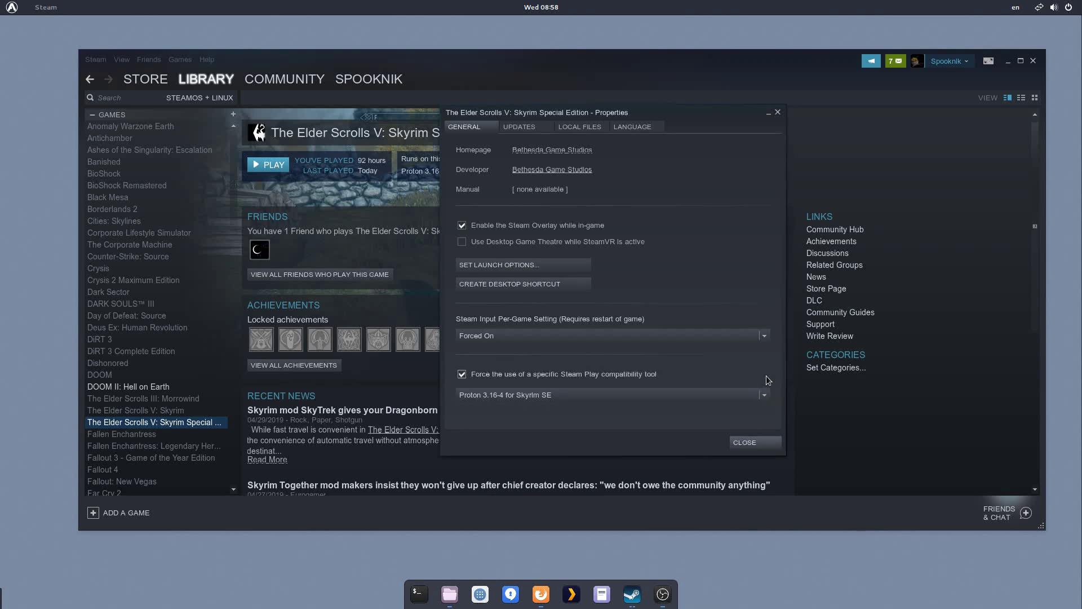
pyautogui.click(517, 375)
pyautogui.click(755, 443)
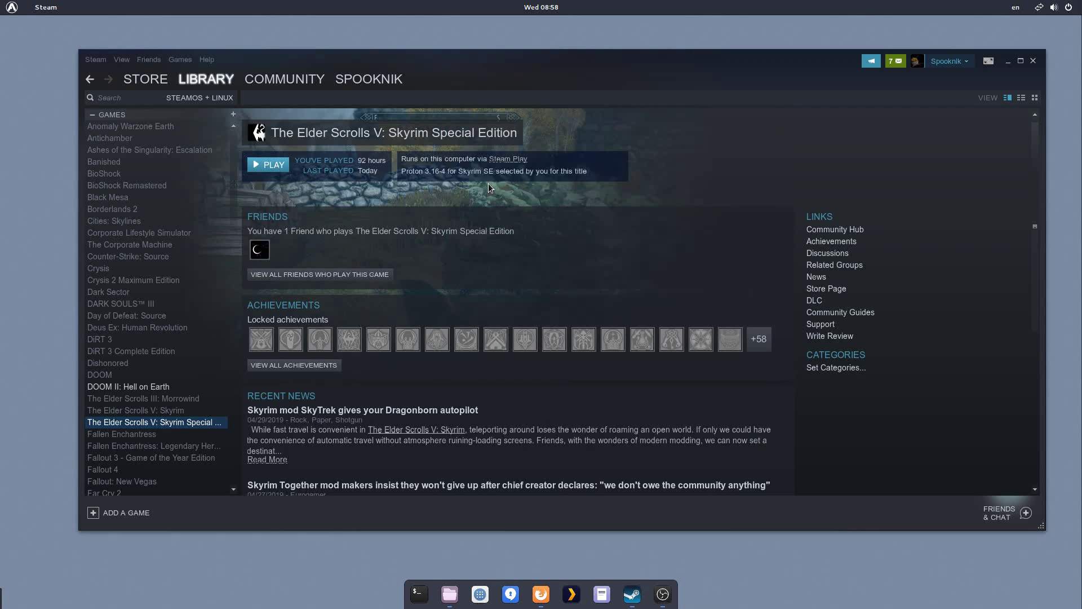
# Step: Switch to Files and open the extracted skse64_2_00_15 folder inside skyrim-linux
pyautogui.click(1008, 61)
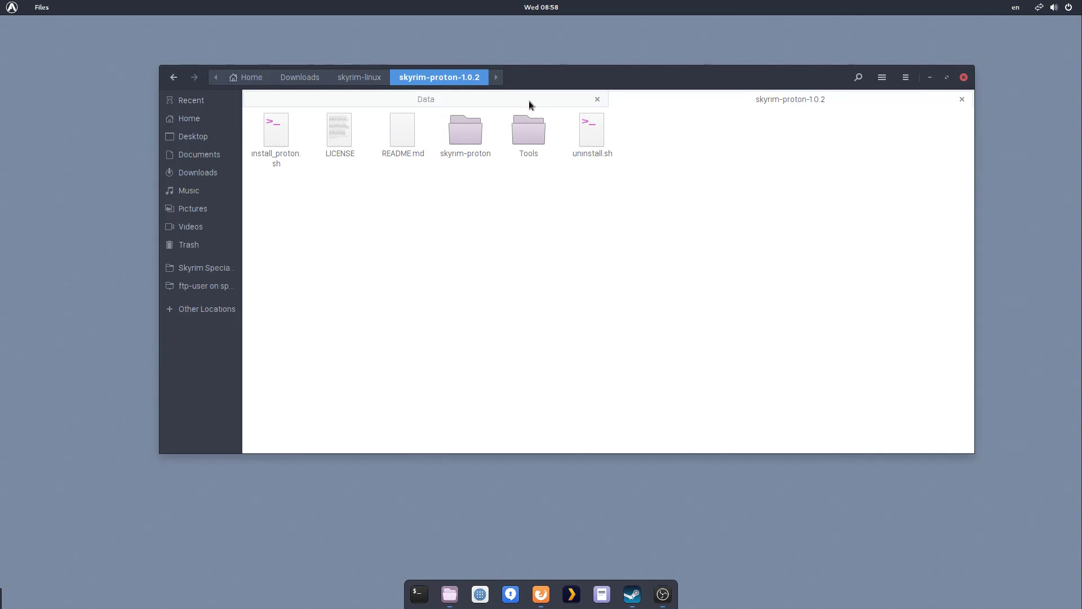
pyautogui.click(359, 78)
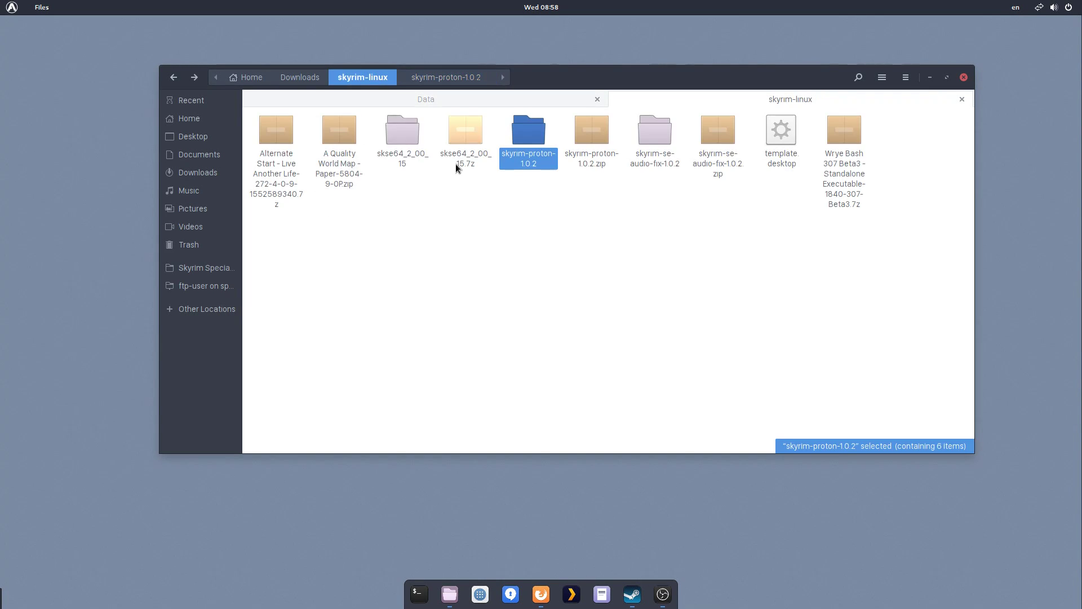
pyautogui.click(410, 139)
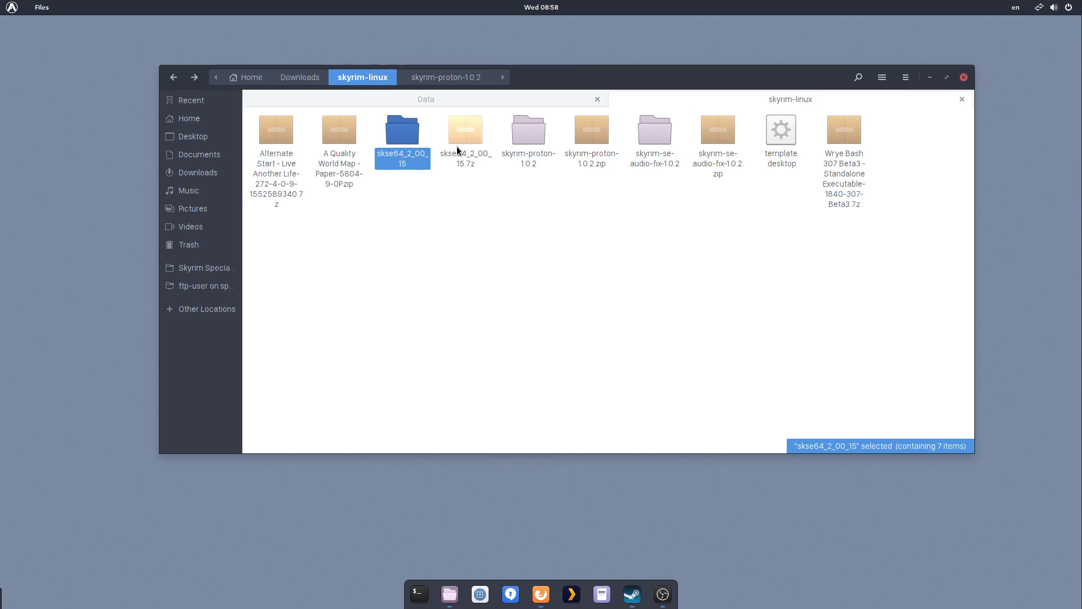
pyautogui.doubleClick(413, 140)
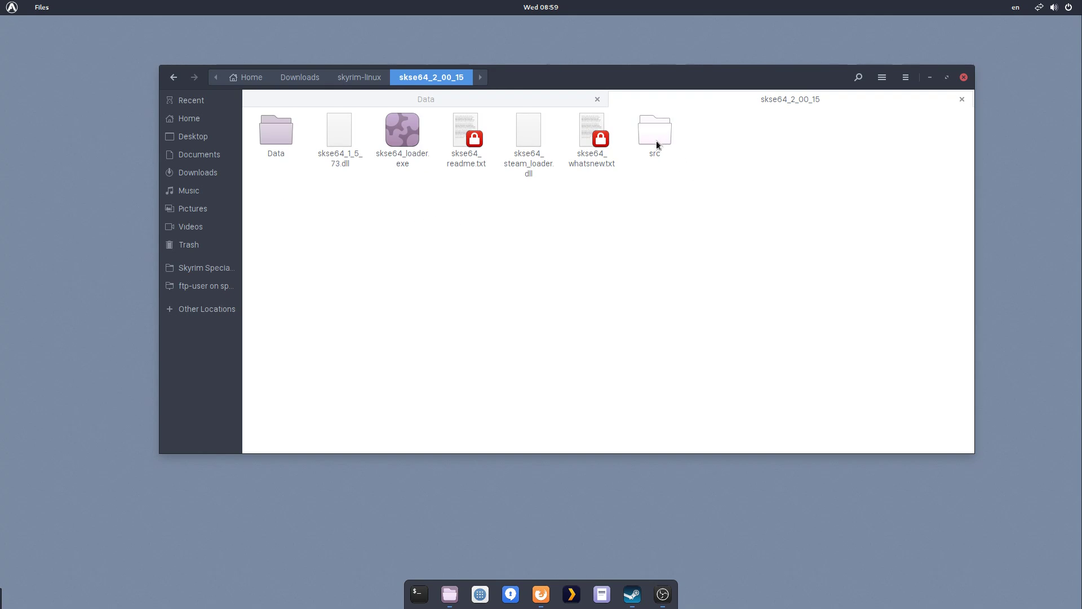
# Step: Copy the two SKSE64 DLLs, skse64_loader.exe and the Data folder into Skyrim Special Edition, merging folders and replacing existing files
pyautogui.click(529, 133)
pyautogui.keyDown('ctrl'); pyautogui.click(401, 147); pyautogui.keyUp('ctrl')
pyautogui.keyDown('ctrl'); pyautogui.click(329, 136); pyautogui.keyUp('ctrl')
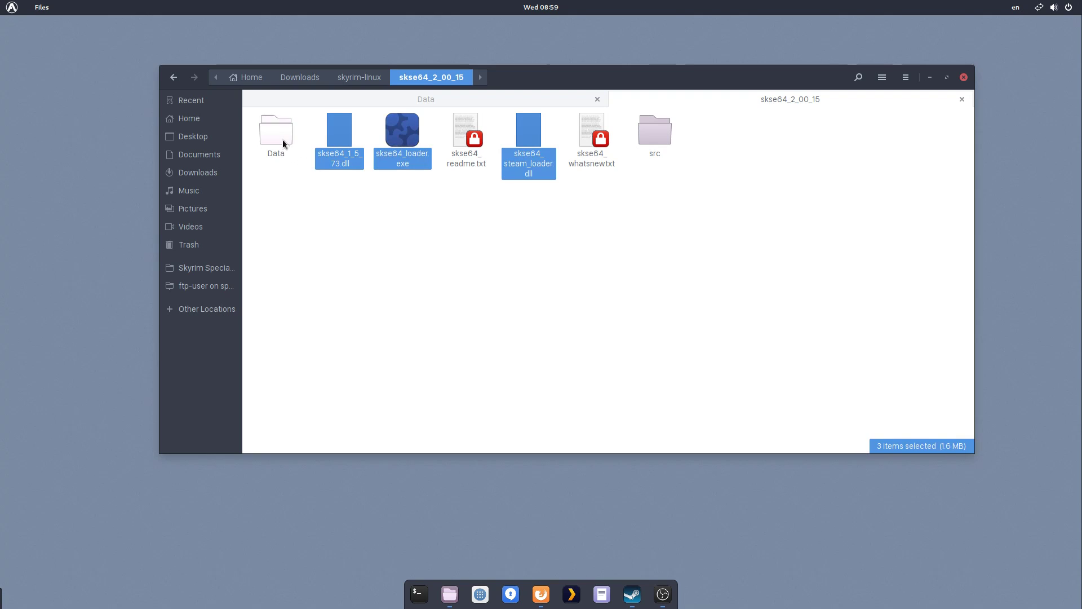
pyautogui.keyDown('ctrl'); pyautogui.click(277, 138); pyautogui.keyUp('ctrl')
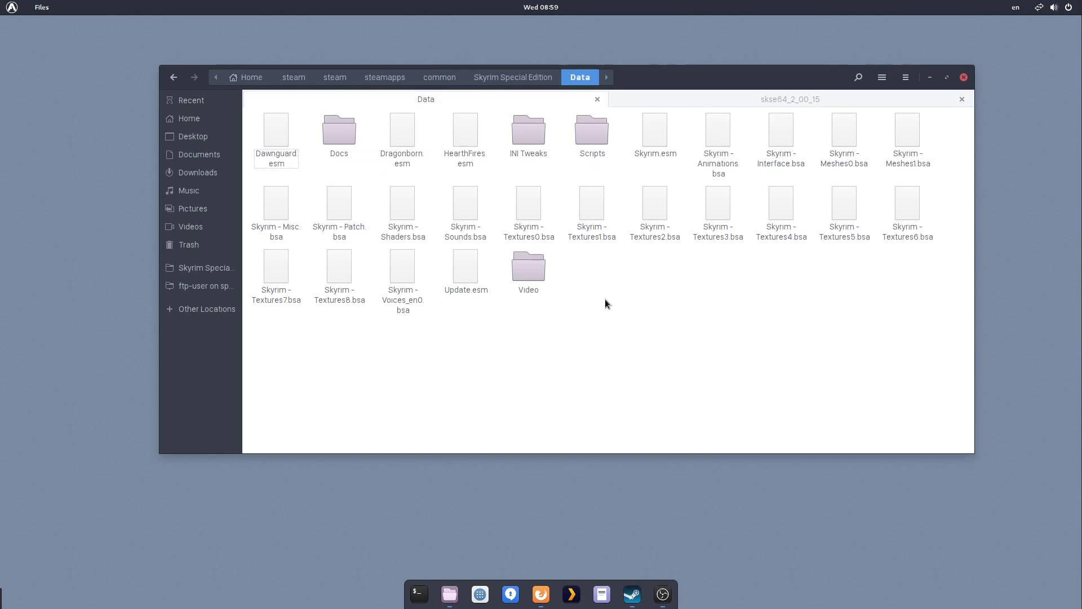
pyautogui.press('BackSpace')
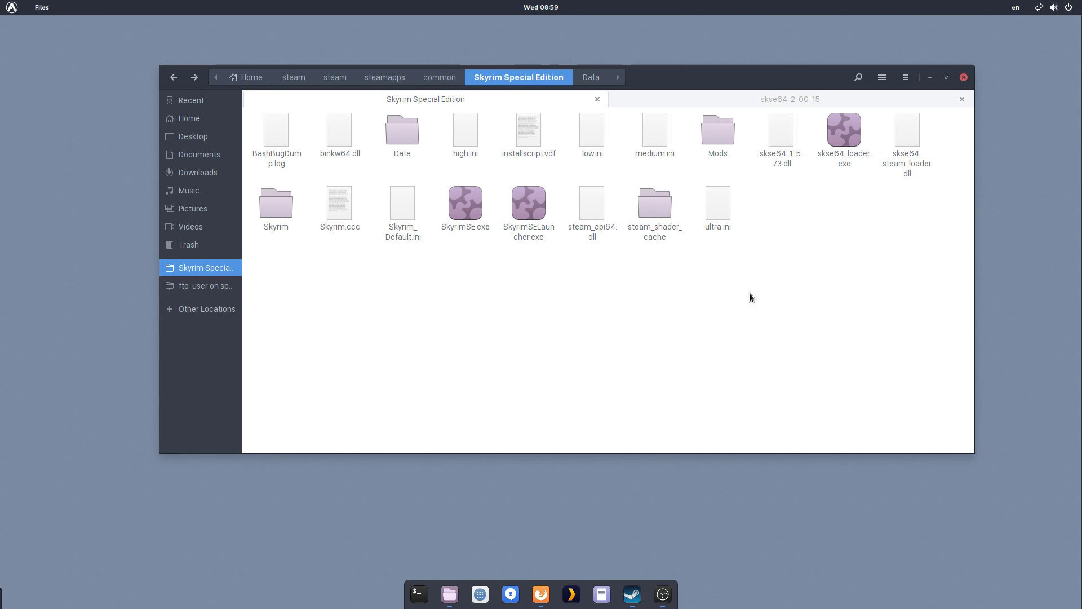
pyautogui.hotkey('ctrl', 'v')
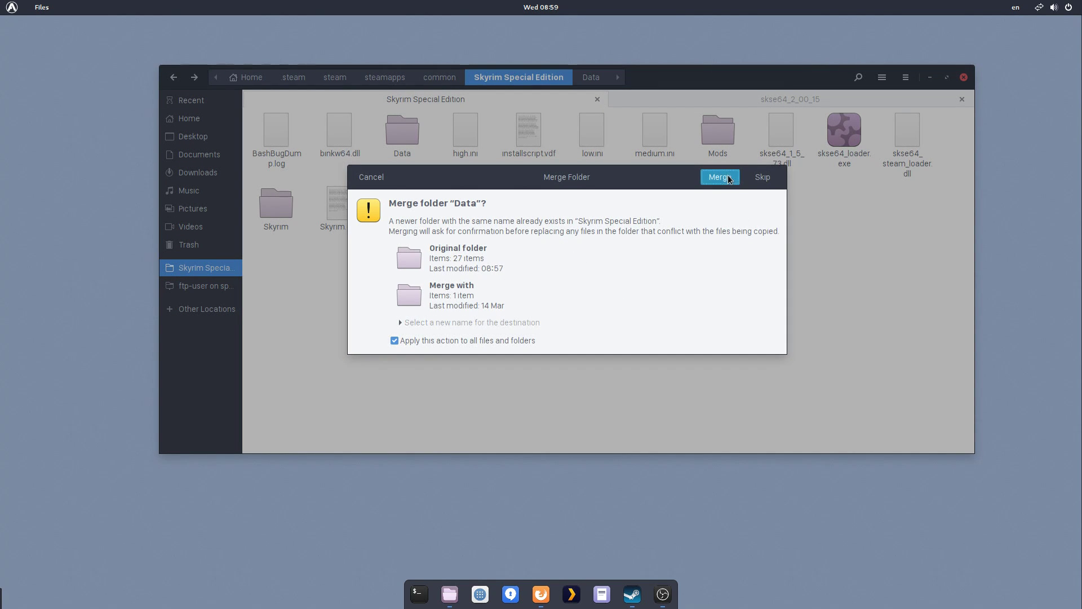
pyautogui.click(720, 177)
pyautogui.click(485, 340)
pyautogui.click(625, 177)
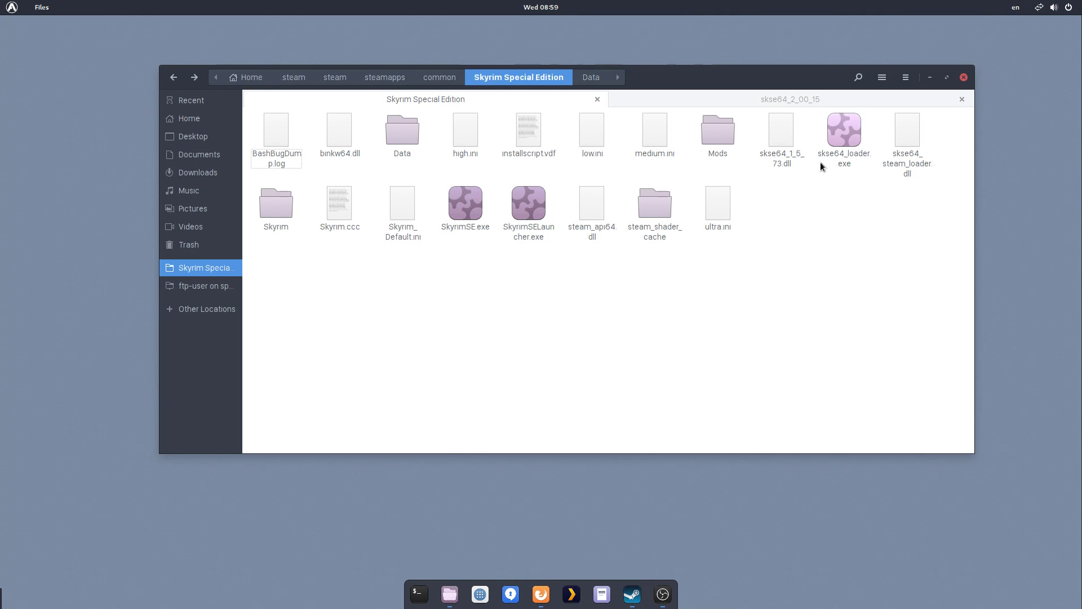
# Step: Switch to Steam and enter "xterm && echo %command% >/dev/null" as Skyrim Special Edition's launch options
pyautogui.click(632, 594)
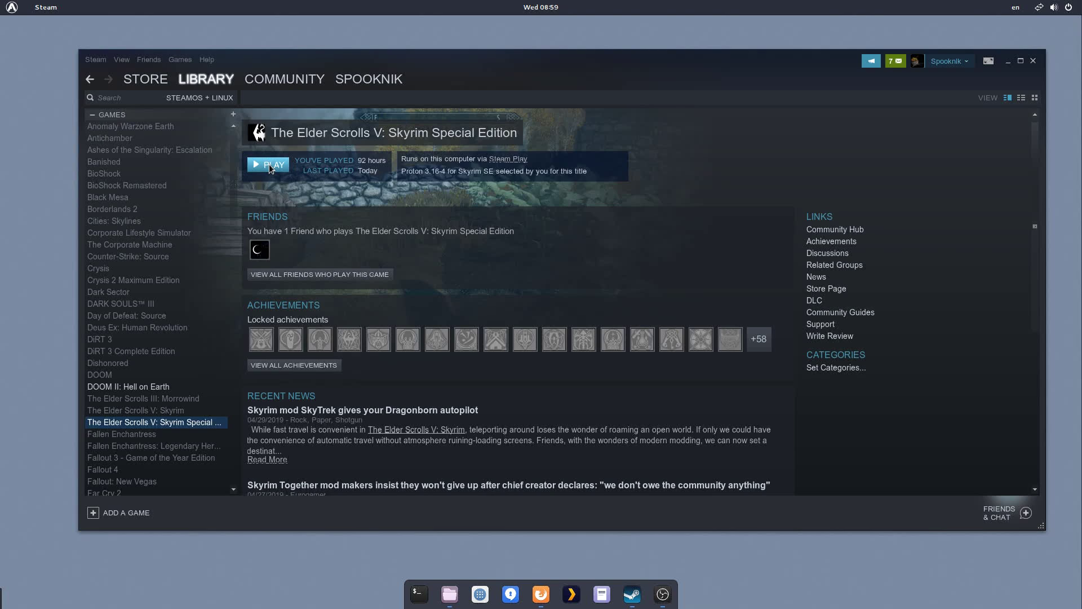
pyautogui.rightClick(153, 426)
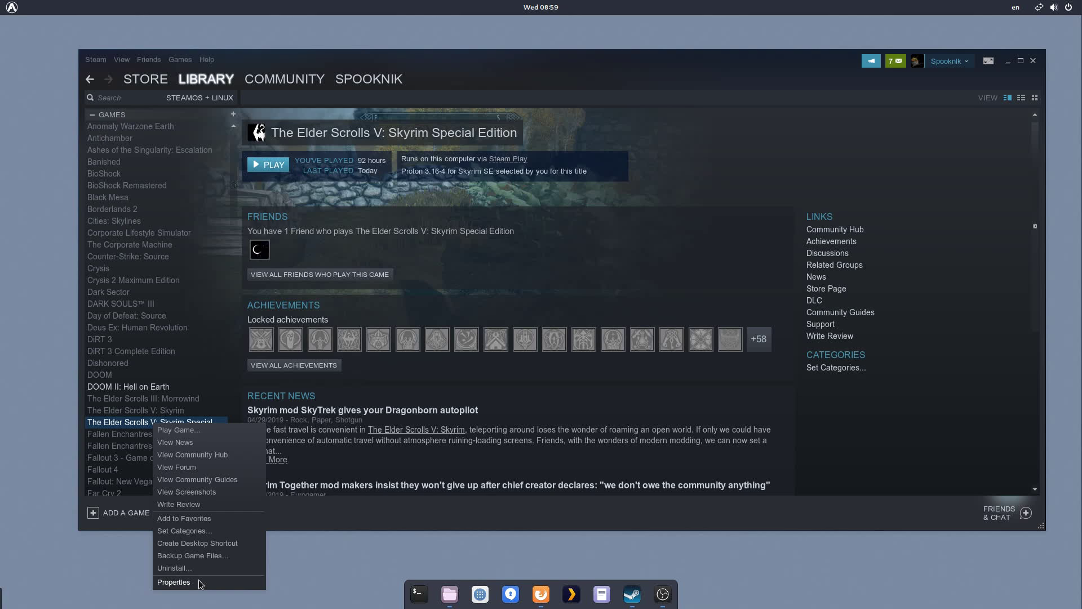
pyautogui.click(200, 582)
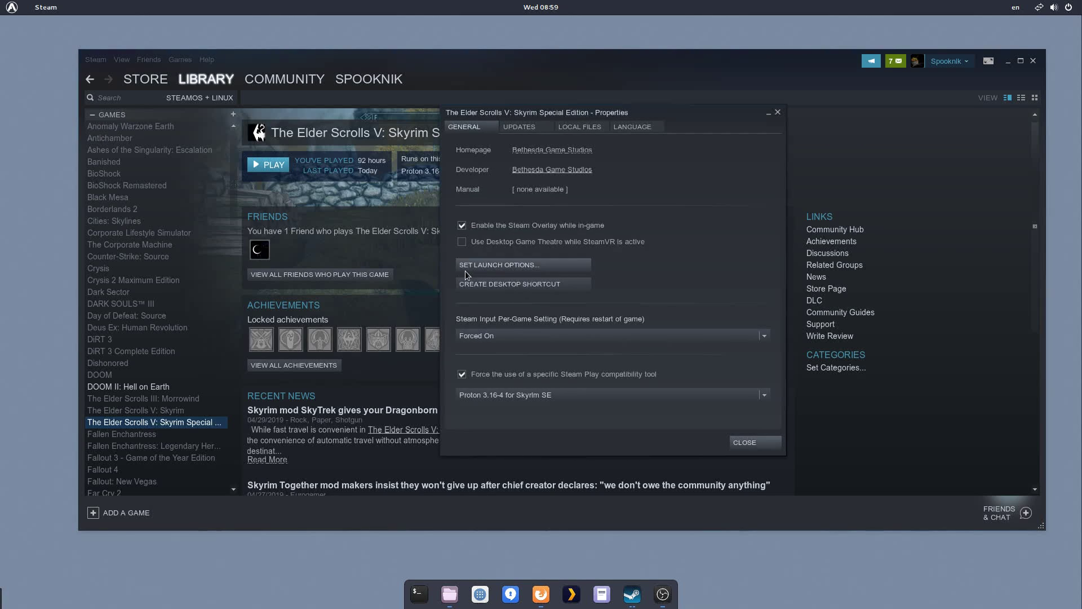
pyautogui.click(476, 266)
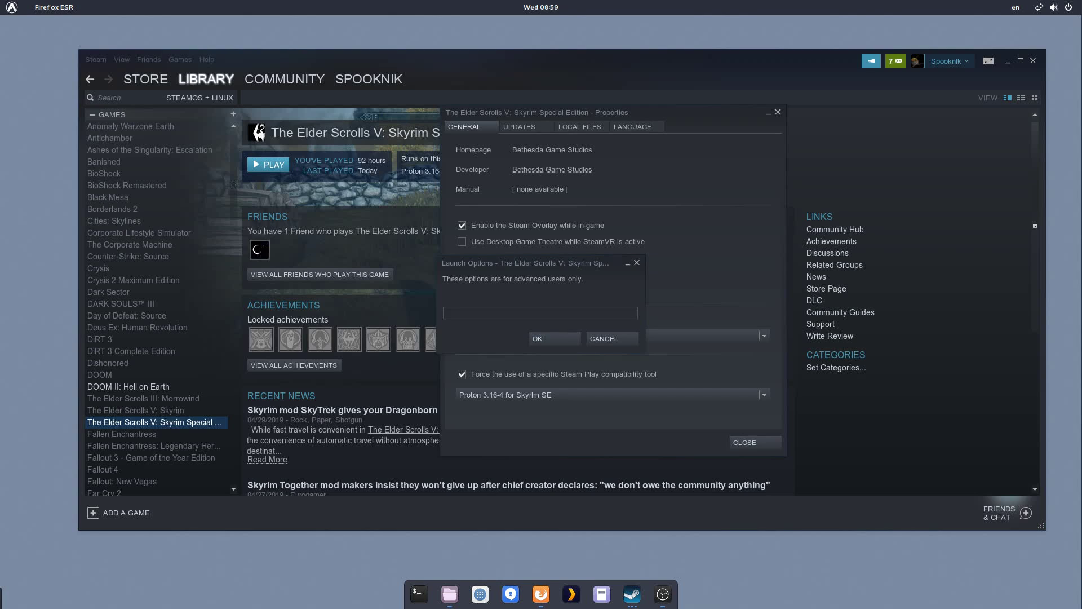
pyautogui.click(515, 313)
pyautogui.write('xterm && echo %command% >/dev/null')
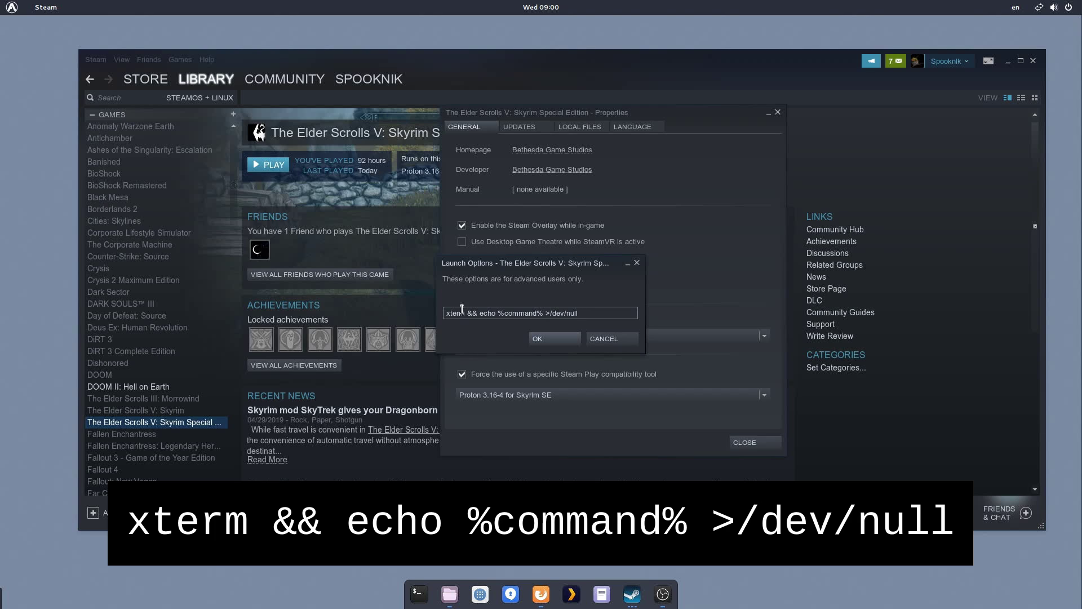
# Step: Replace xterm with gnome-terminal in the launch options, save them and close the game's properties
pyautogui.doubleClick(457, 314)
pyautogui.moveTo(459, 319); pyautogui.dragTo(457, 313)
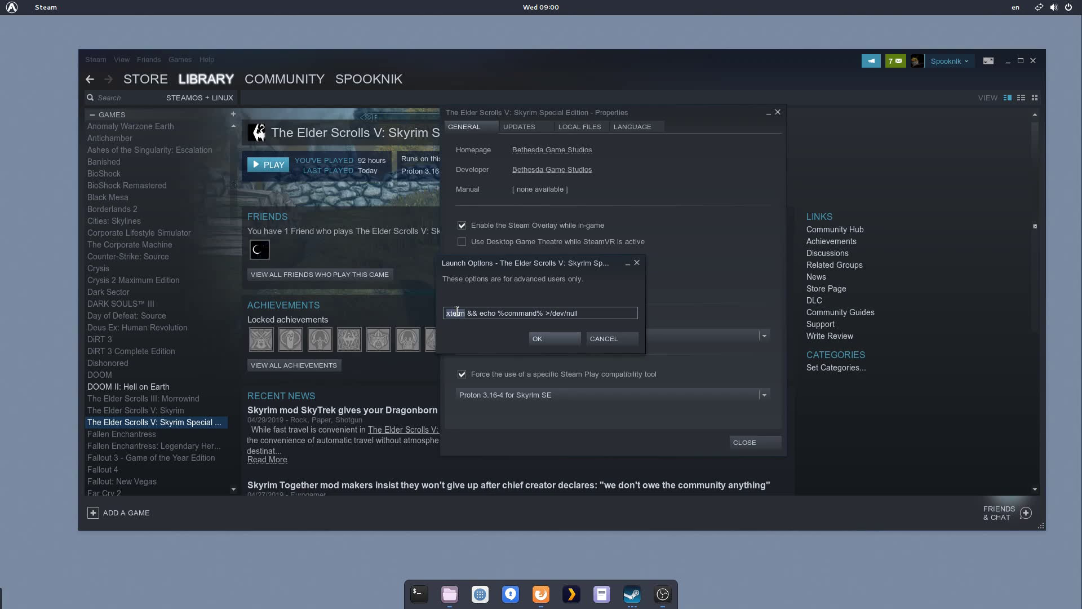
pyautogui.write('gnome')
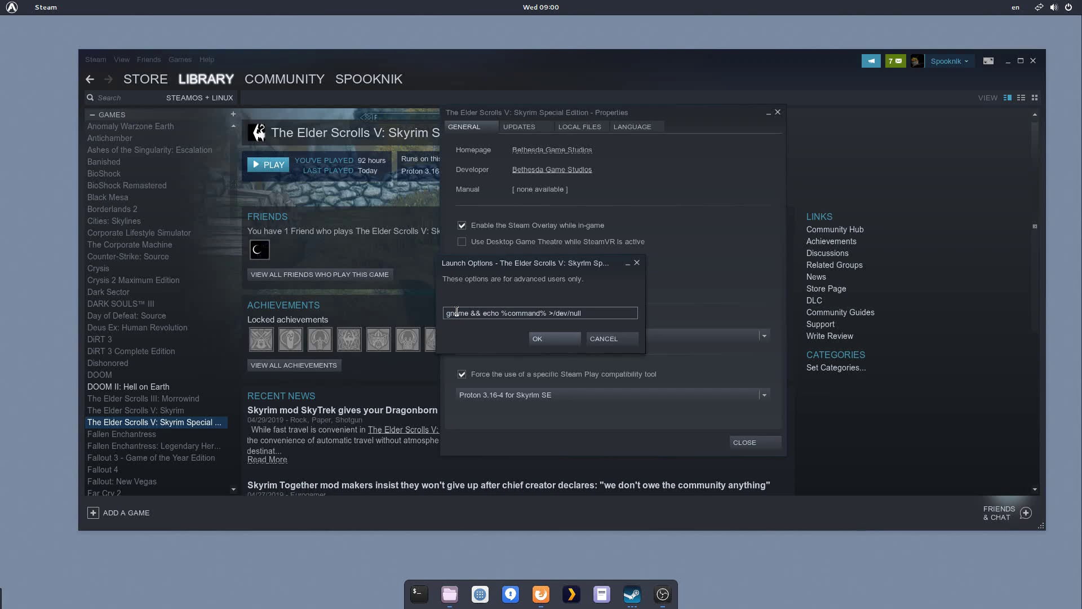
pyautogui.write('-terminal')
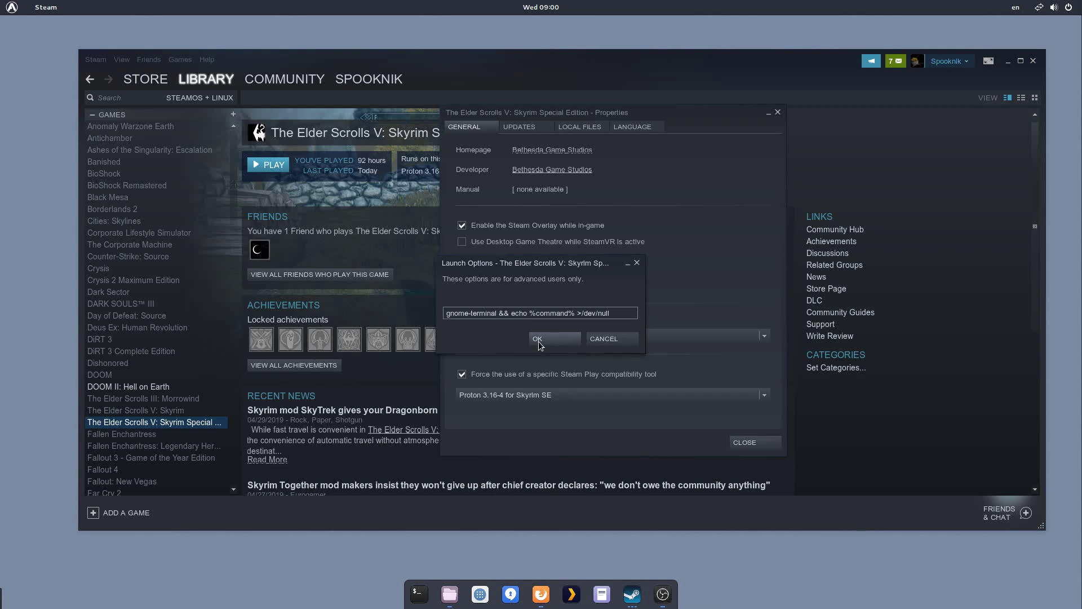
pyautogui.click(539, 340)
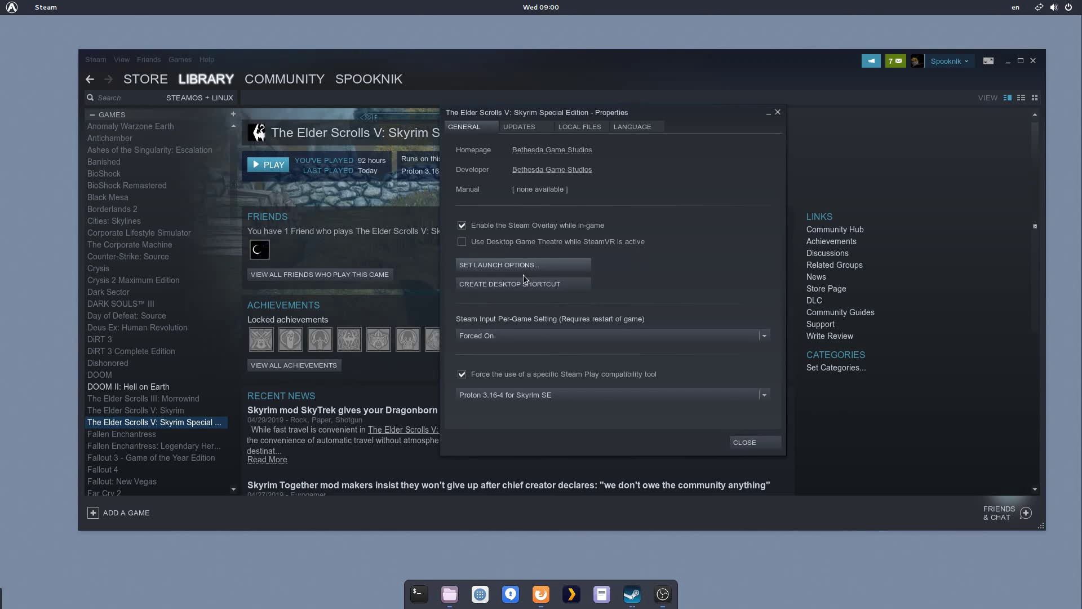
pyautogui.click(743, 443)
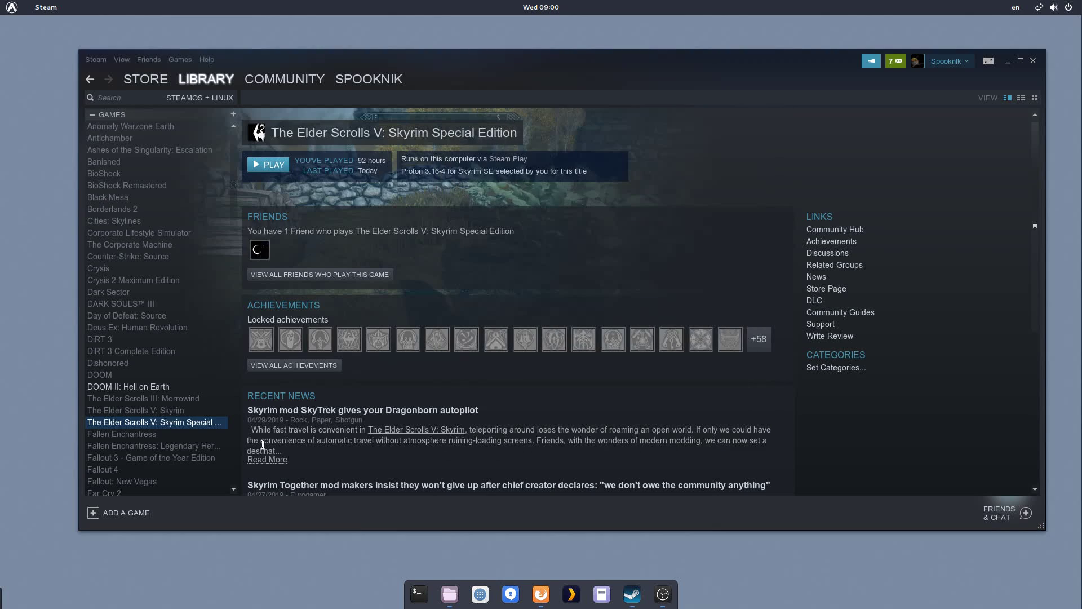
# Step: Launch Skyrim Special Edition from Steam and maximize the terminal window it opens
pyautogui.click(269, 167)
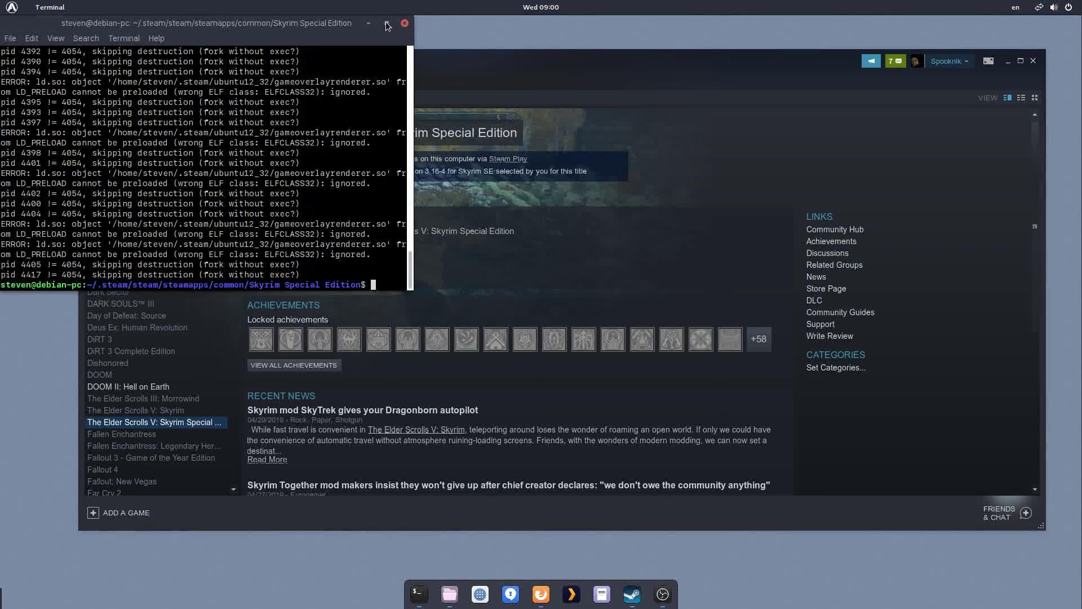
pyautogui.click(387, 24)
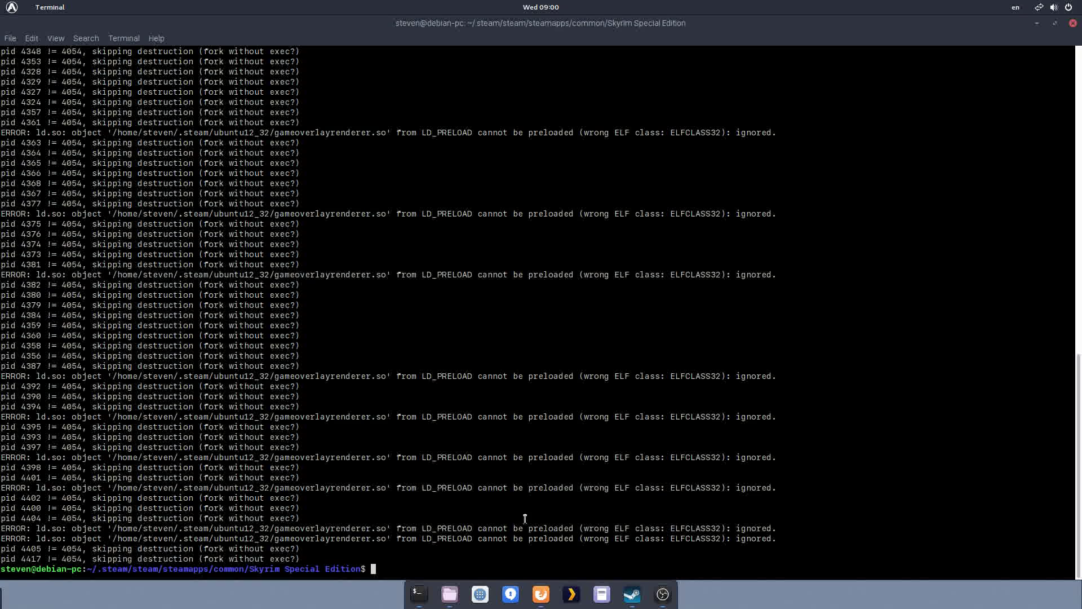
pyautogui.write('skse')
pyautogui.press('BackSpace')
pyautogui.press('BackSpace')
pyautogui.press('BackSpace')
pyautogui.press('BackSpace')
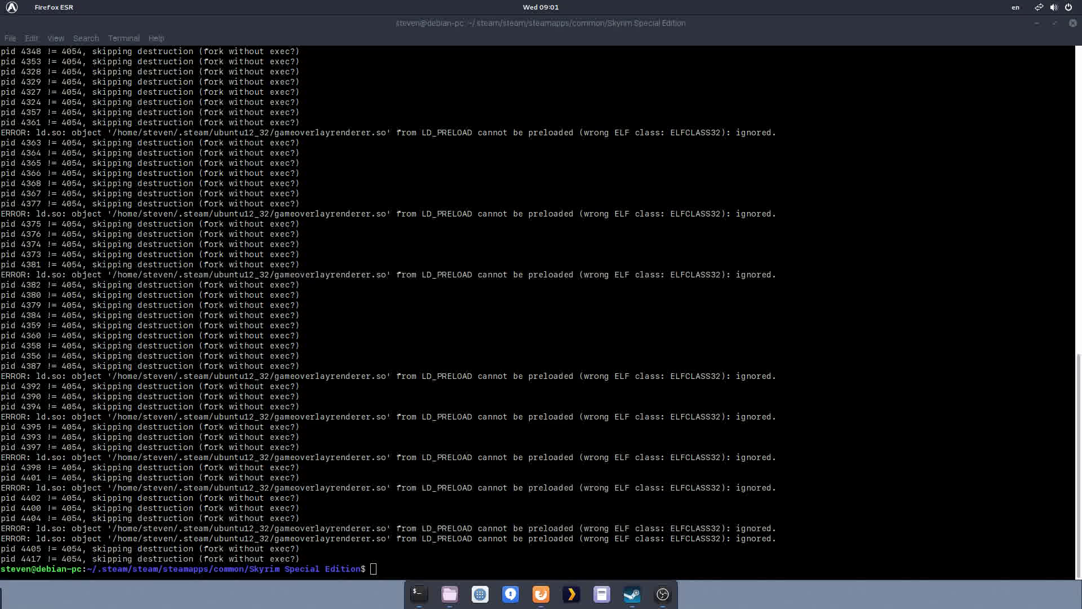
# Step: Paste ~/".steam/root/compatibilitytools.d/skyrim-proton/proton" into the terminal, append run skse64_loader.exe, and execute the command
pyautogui.click(608, 453)
pyautogui.rightClick(608, 451)
pyautogui.click(656, 496)
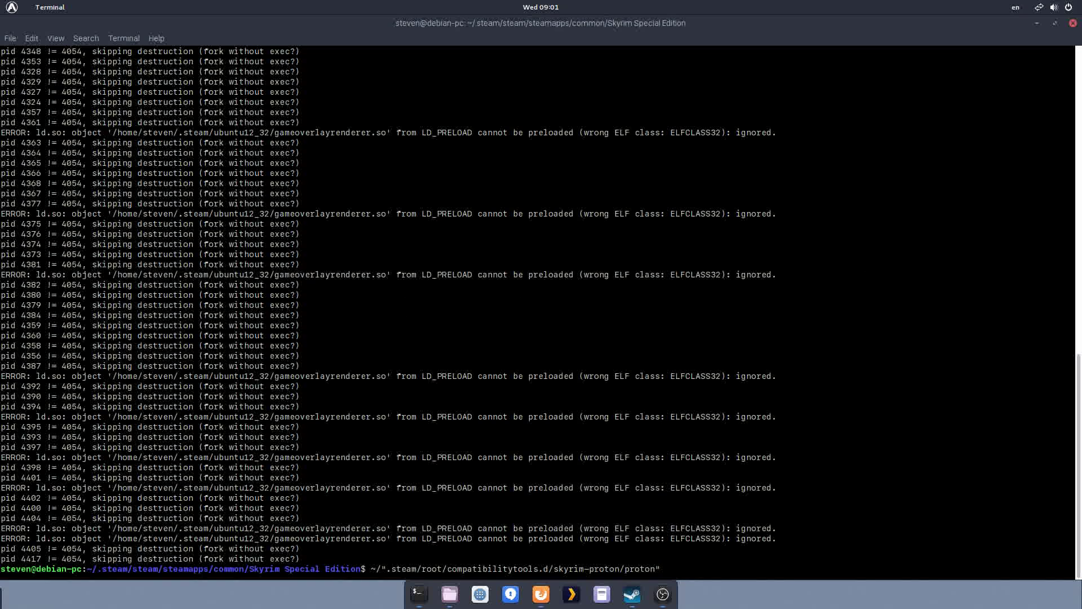
pyautogui.write('run')
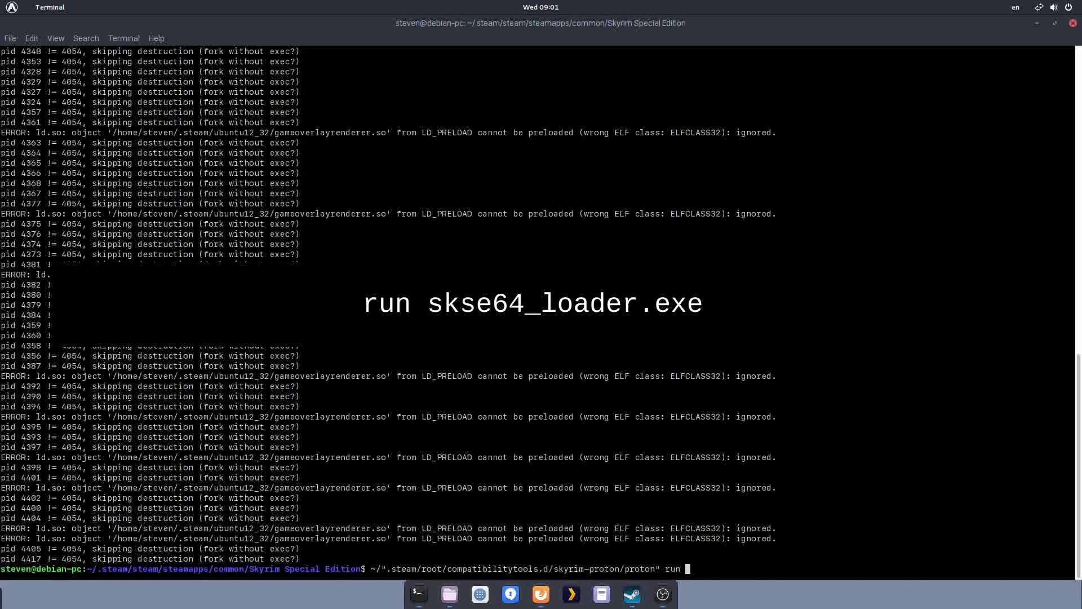
pyautogui.write(' skse64_loader.exe')
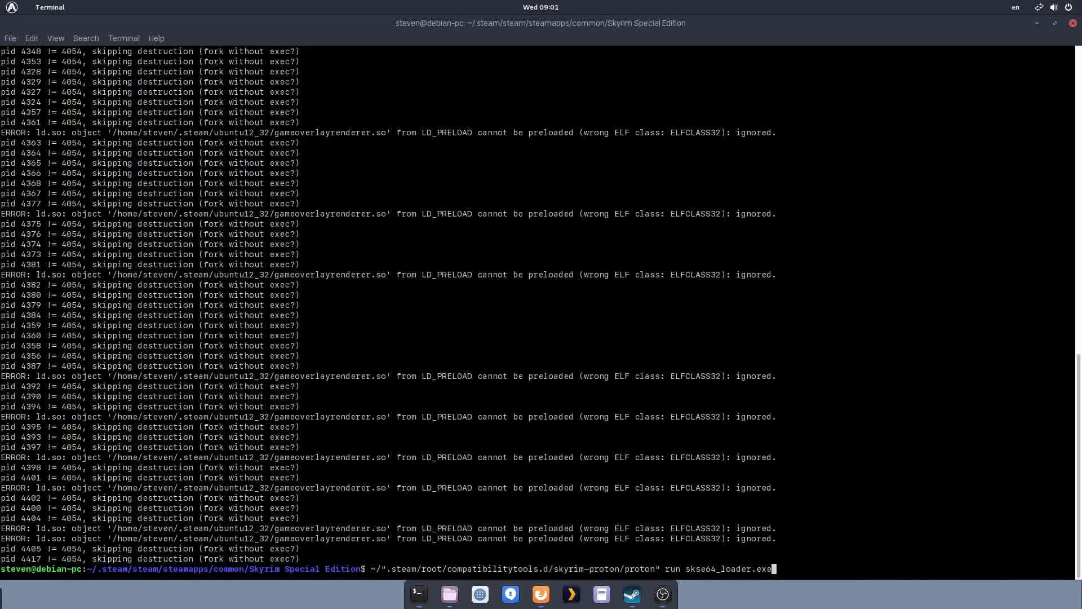
pyautogui.press('Return')
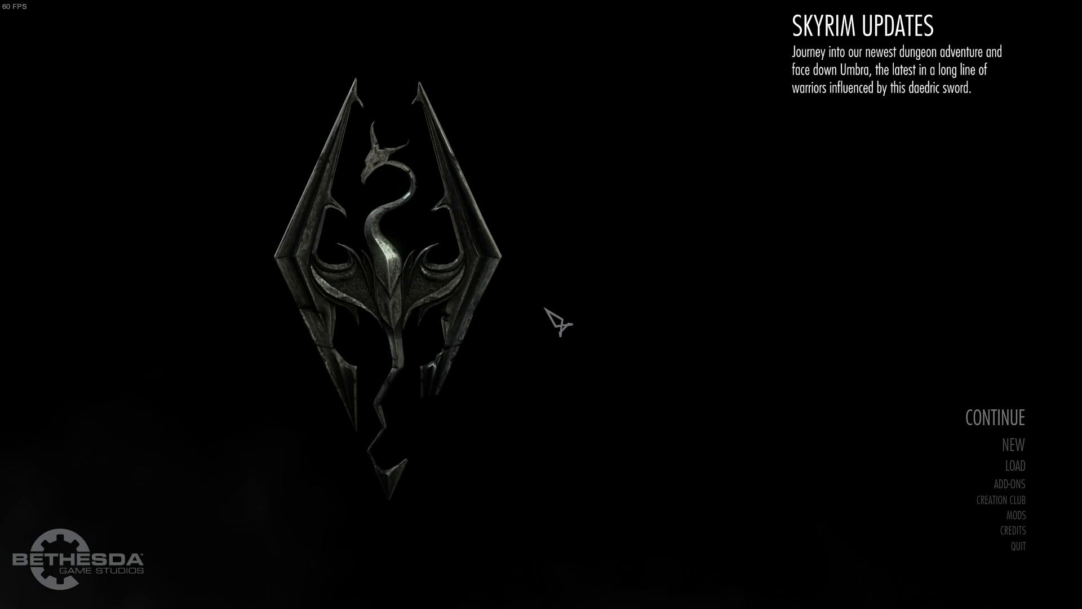
# Step: Check the SKSE version with getskseversion in the game's console, and close the console
pyautogui.write('getskseversion')
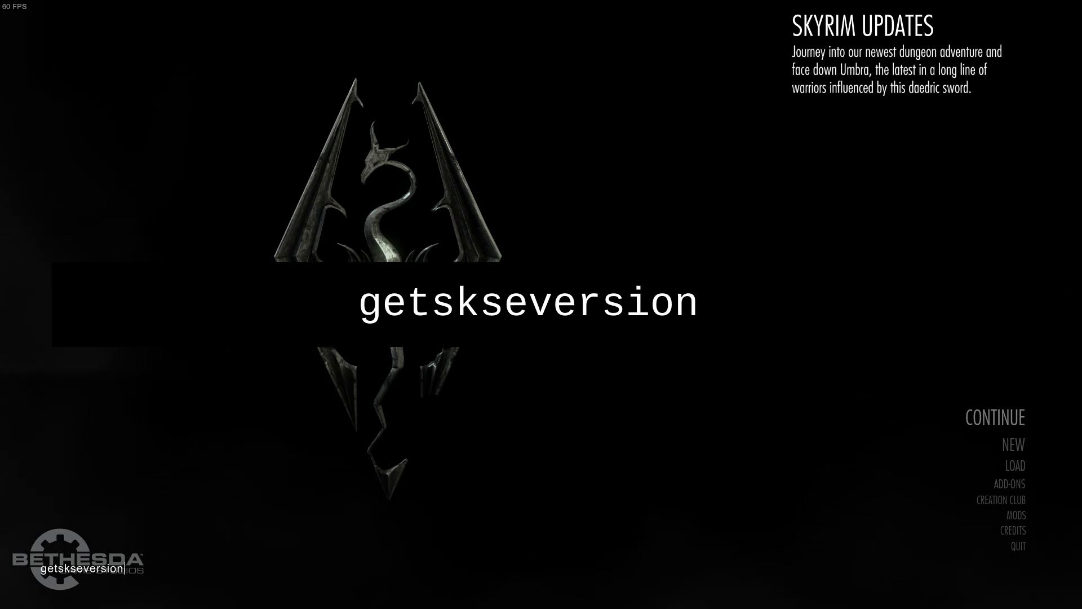
pyautogui.press('Return')
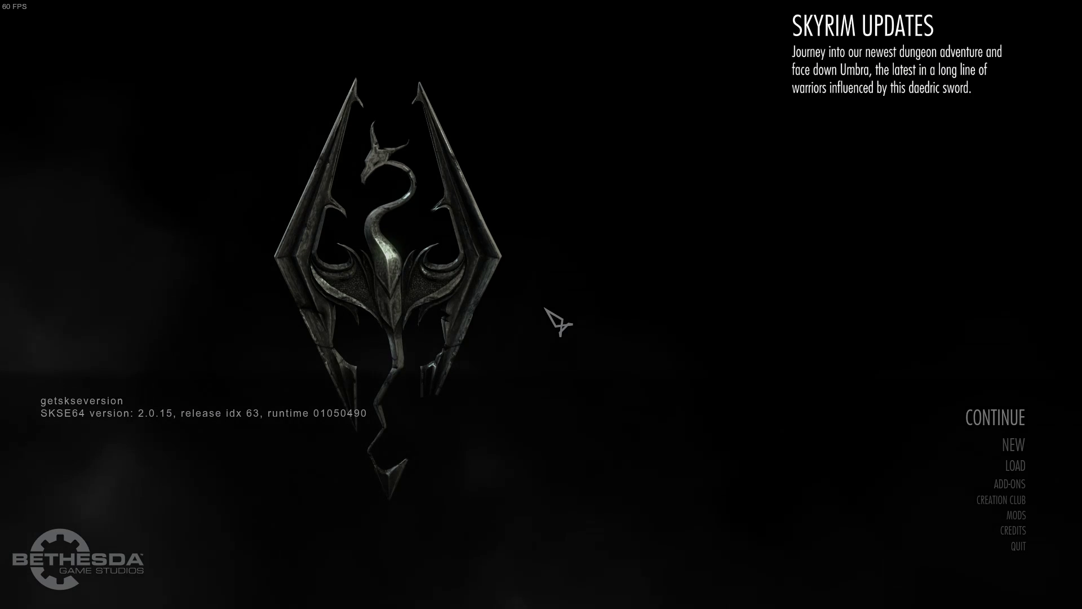
pyautogui.press('`')
# Step: Quit Skyrim to the desktop and close the terminal window
pyautogui.press('Down')
pyautogui.press('Down')
pyautogui.press('Down')
pyautogui.press('Down')
pyautogui.press('Down')
pyautogui.press('Down')
pyautogui.press('Down')
pyautogui.press('Return')
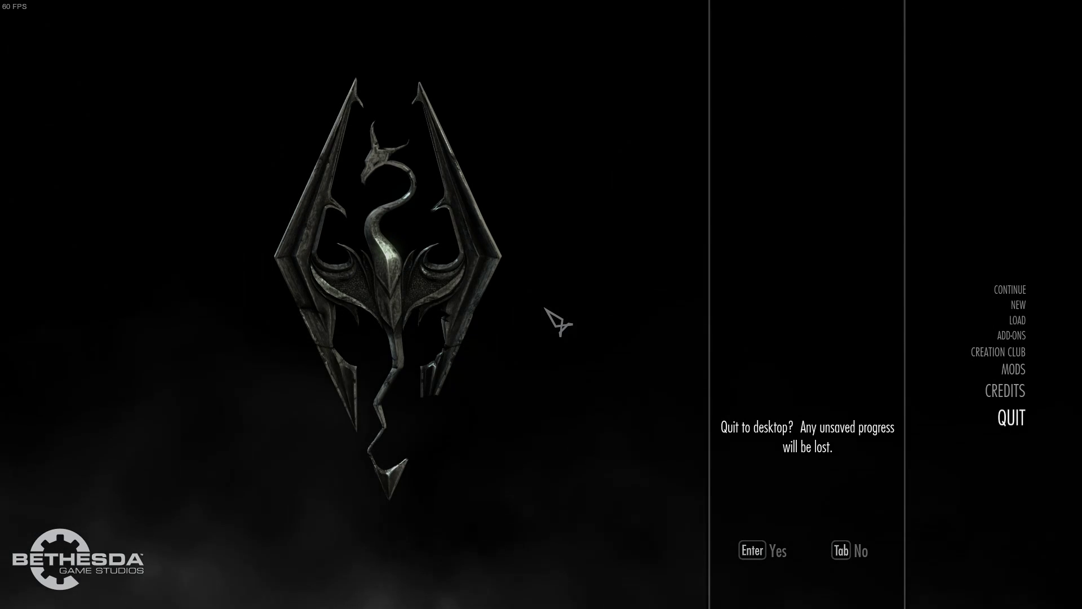
pyautogui.press('Return')
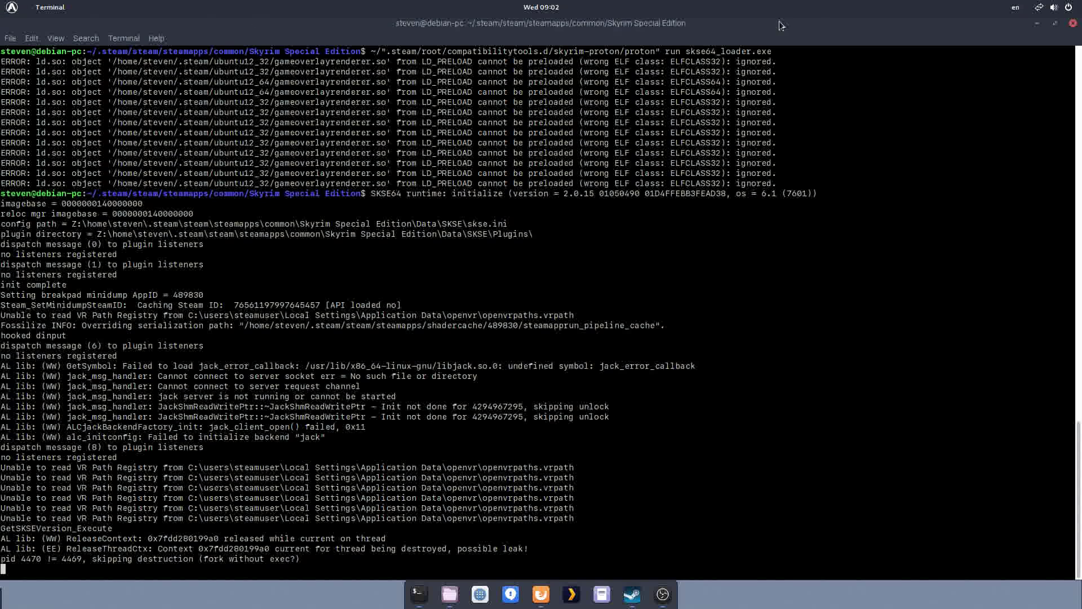
pyautogui.click(1072, 23)
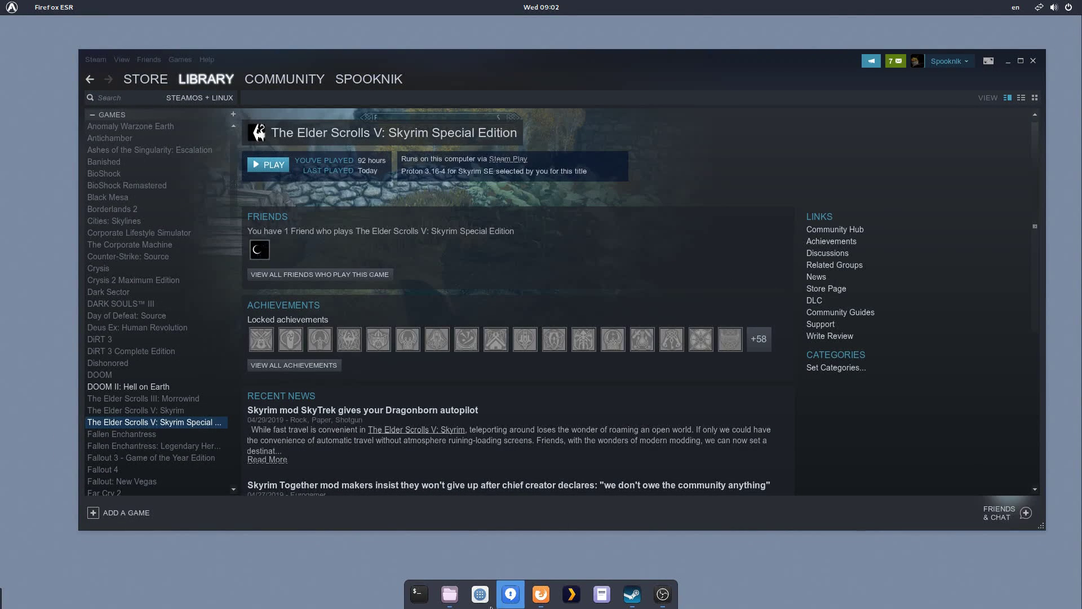
# Step: Minimize Steam and go up to the skyrim-linux downloads folder in the file manager
pyautogui.click(1008, 62)
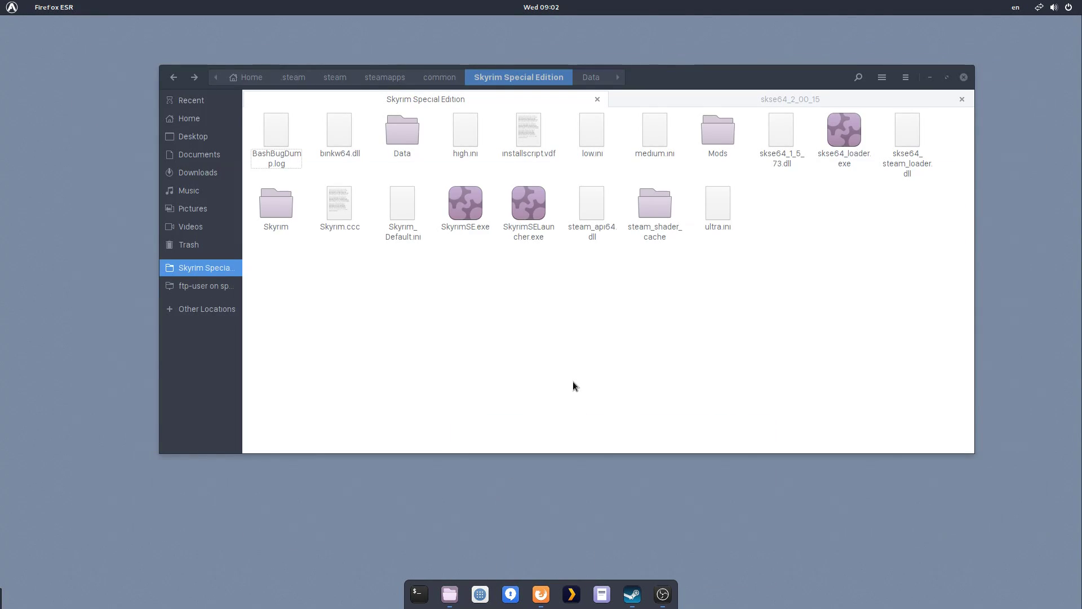
pyautogui.click(685, 97)
pyautogui.hotkey('alt', 'Up')
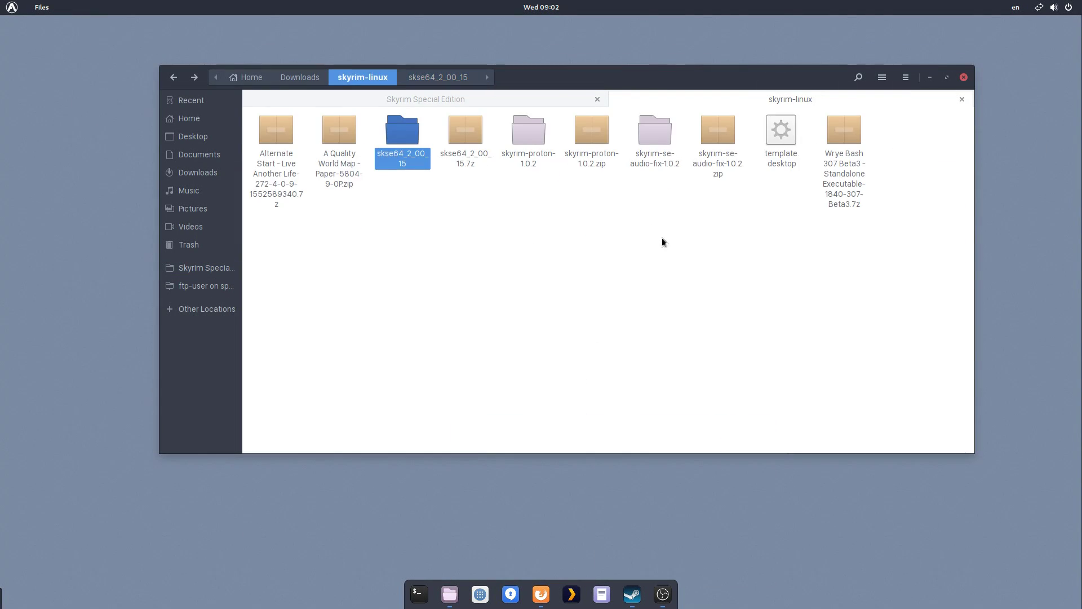
pyautogui.click(675, 256)
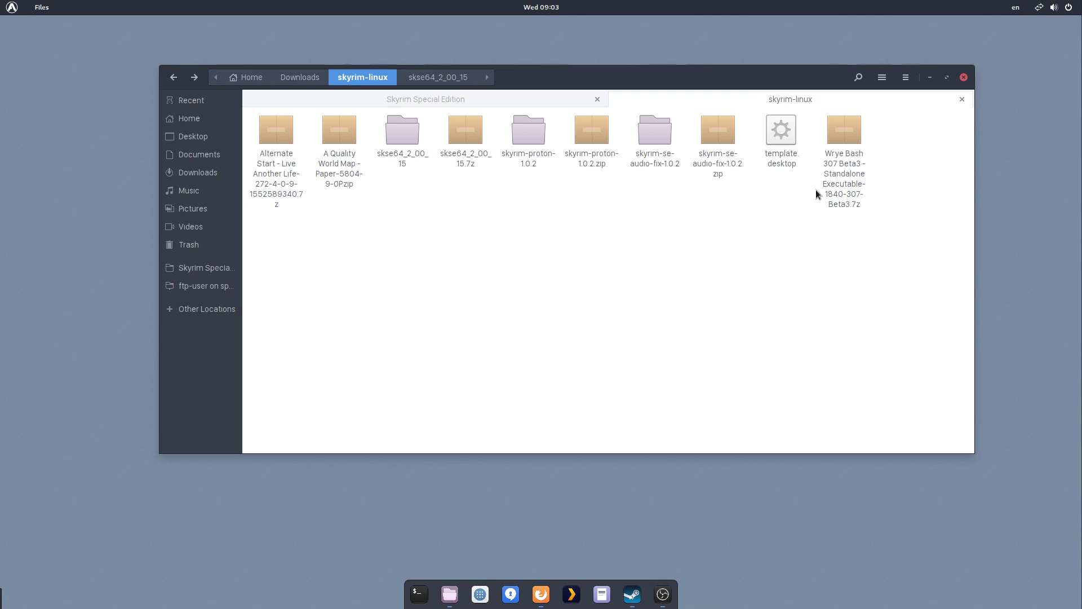
# Step: Extract the Wrye Bash 307 Beta3 standalone archive inside the skyrim-linux folder
pyautogui.rightClick(844, 144)
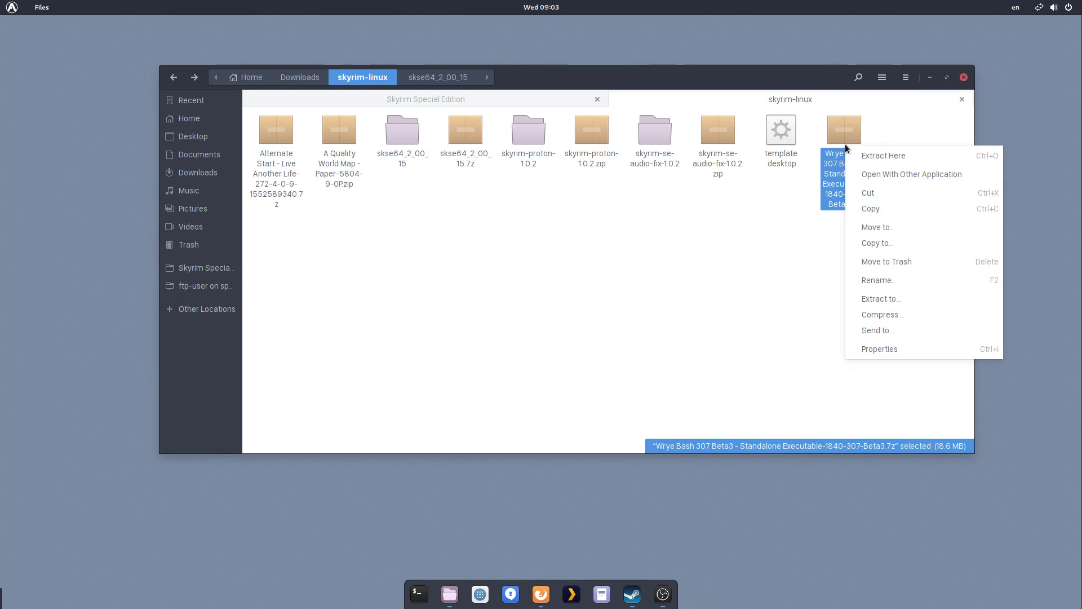
pyautogui.click(833, 153)
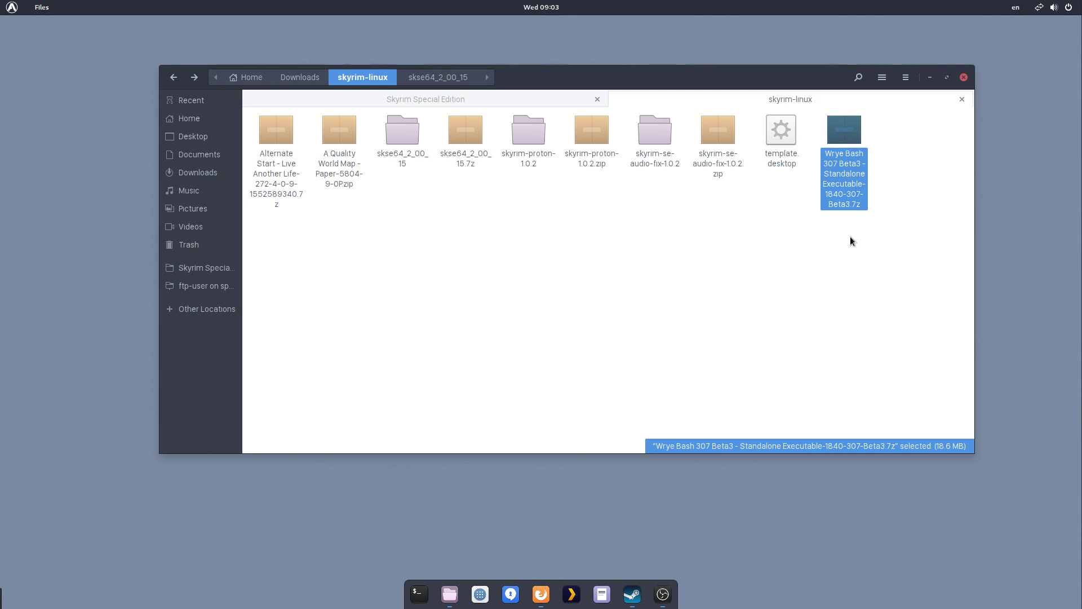
pyautogui.rightClick(847, 127)
pyautogui.click(851, 140)
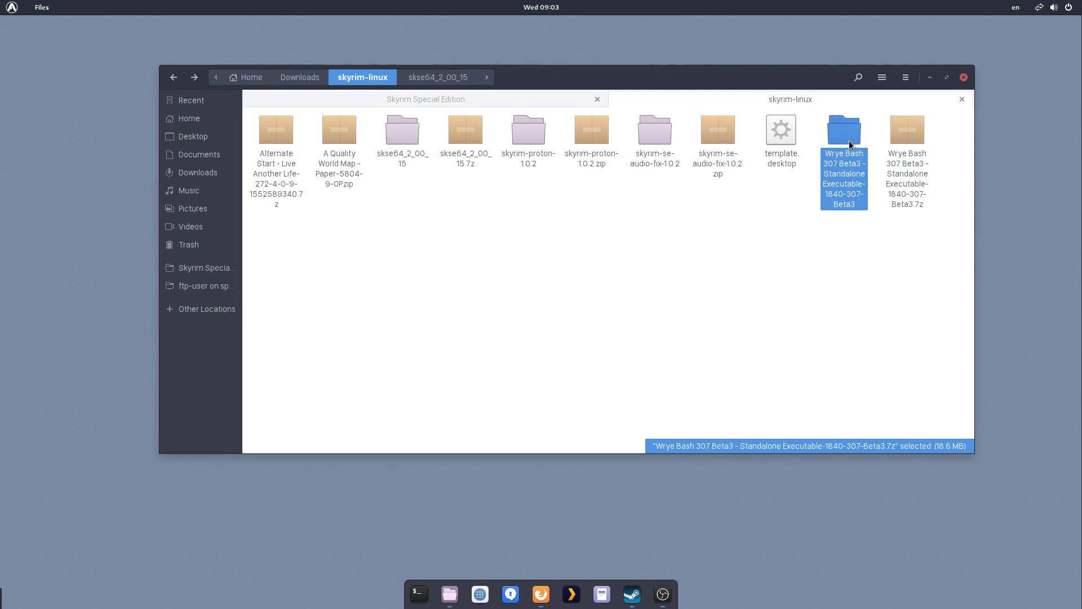
# Step: Copy the Mopy folder from the extracted Wrye Bash folder into the Skyrim Special Edition folder and open the copy
pyautogui.doubleClick(850, 144)
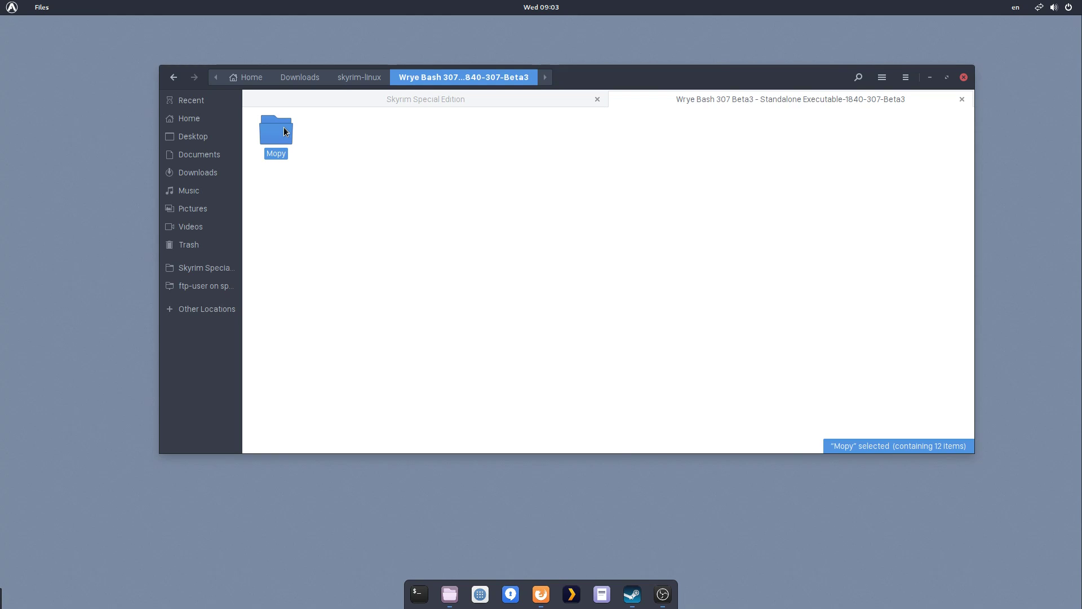
pyautogui.click(486, 94)
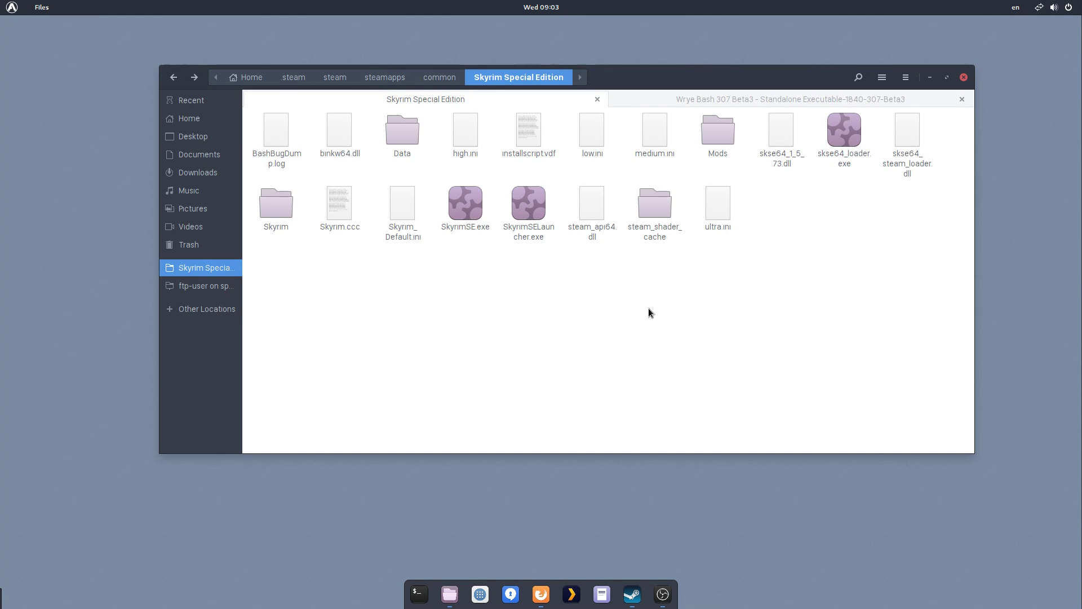
pyautogui.hotkey('ctrl', 'v')
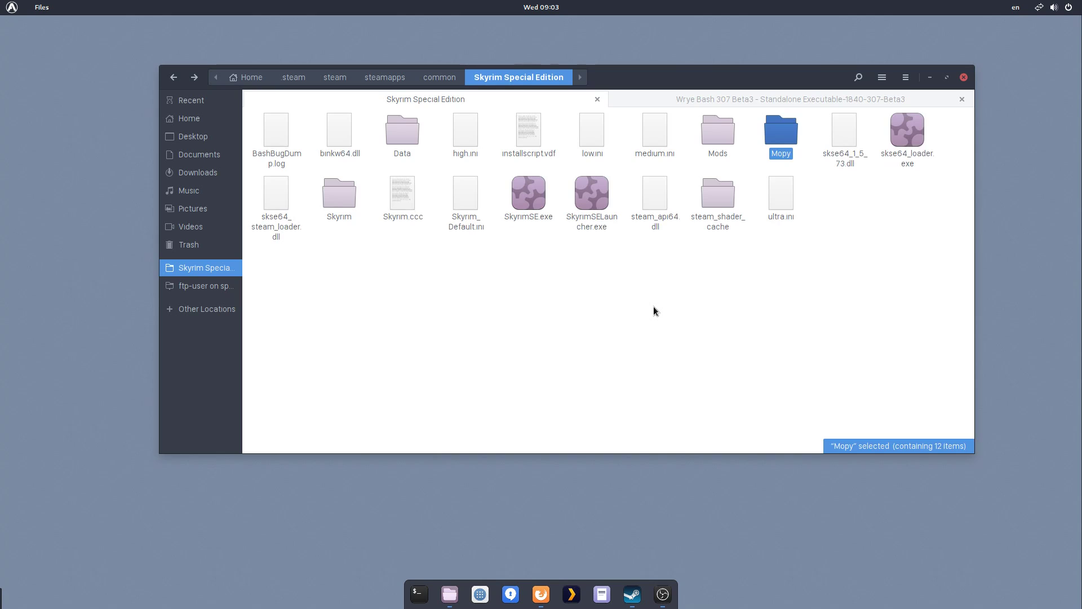
pyautogui.doubleClick(783, 145)
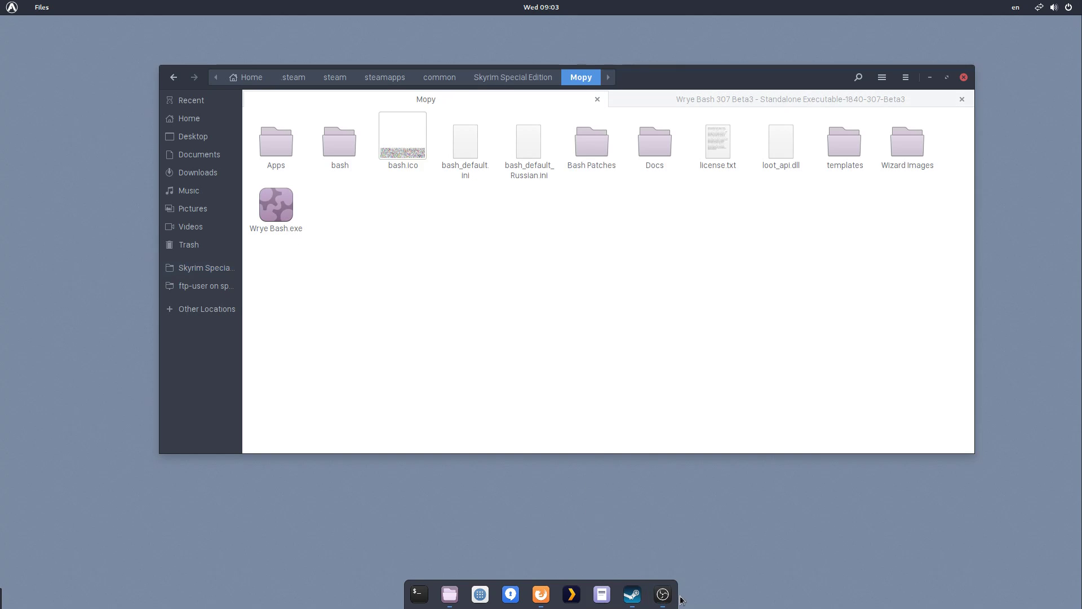
# Step: Move the file manager aside, switch to Steam, and launch Skyrim Special Edition to bring up its terminal window
pyautogui.press('super+Left')
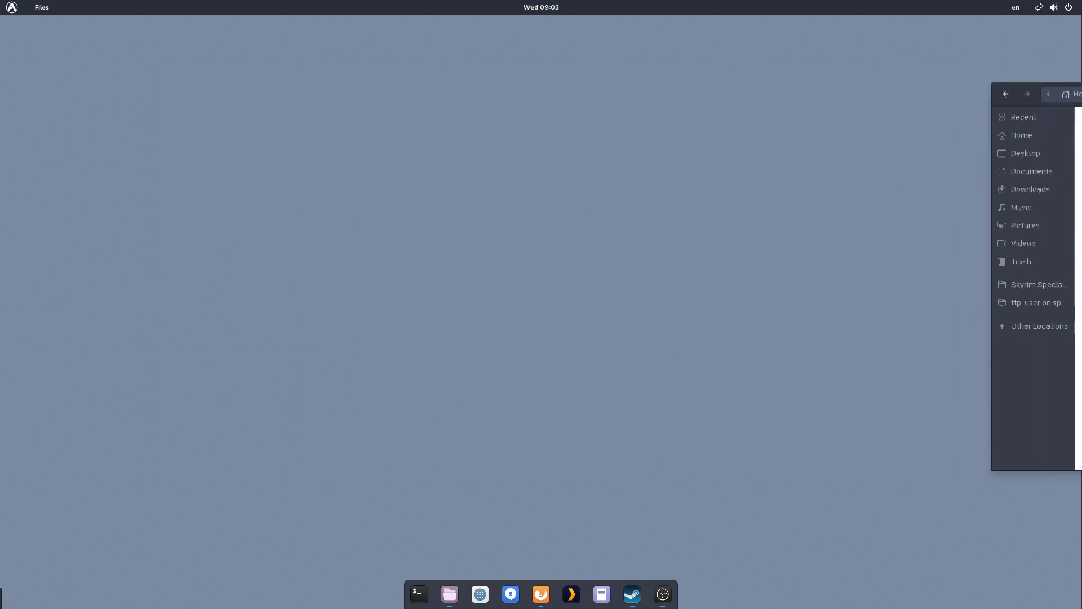
pyautogui.click(632, 594)
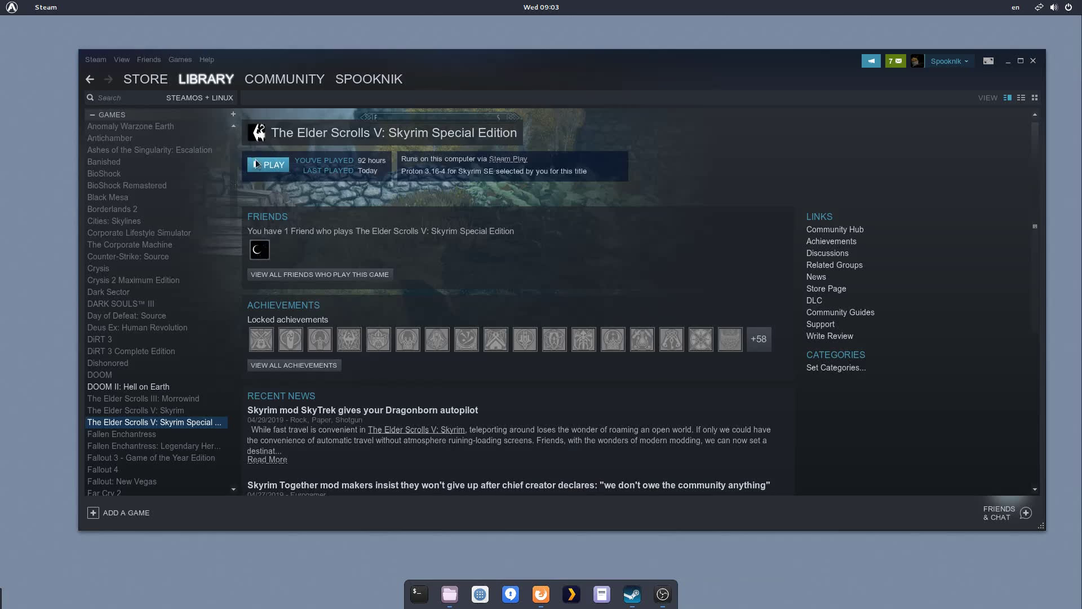
pyautogui.click(258, 165)
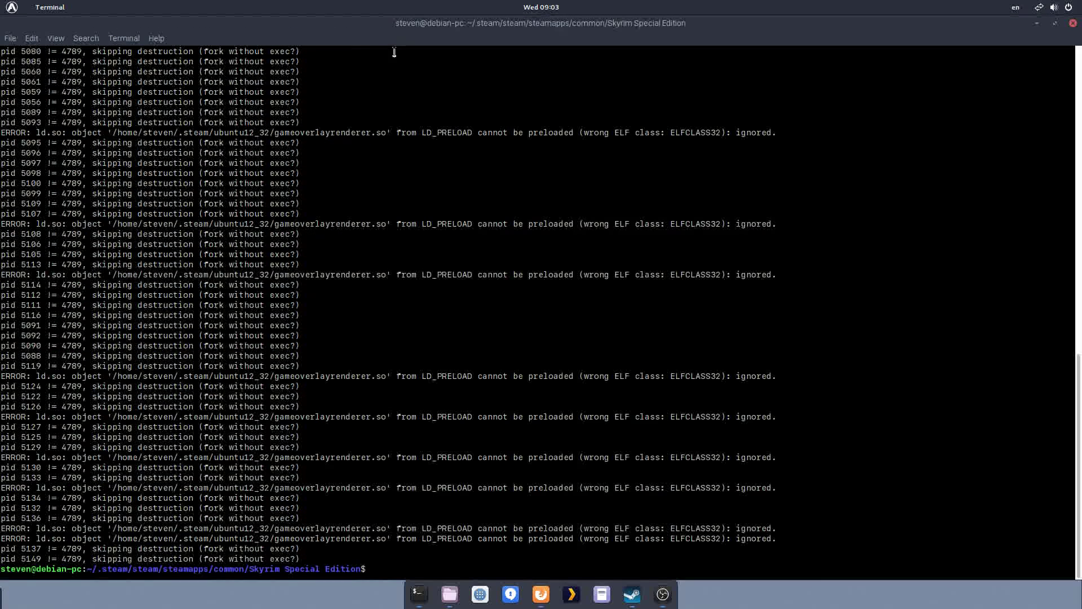
pyautogui.click(387, 23)
# Step: Run Mopy/Wrye\ Bash.exe through ~/".steam/root/compatibilitytools.d/skyrim-proton/proton" in the terminal, replacing skse64_loader.exe in the earlier command
pyautogui.write('~/".steam/root/compatibilitytools.d/skyrim-proton/proton" run skse64_loader.exe')
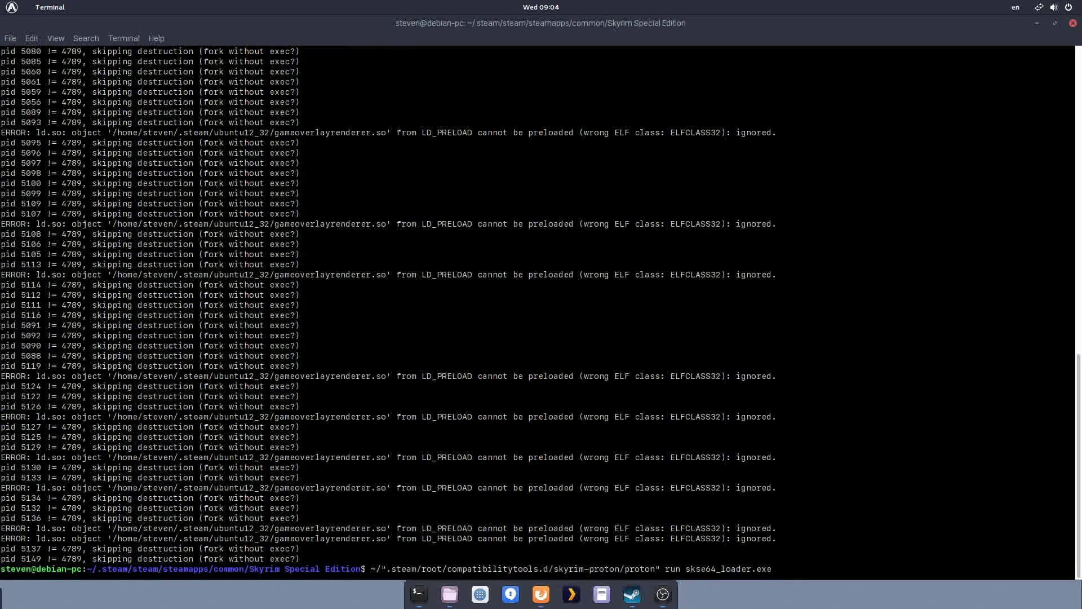
pyautogui.press('BackSpace')
pyautogui.press('BackSpace')
pyautogui.press('BackSpace')
pyautogui.press('BackSpace')
pyautogui.press('BackSpace')
pyautogui.press('BackSpace')
pyautogui.press('BackSpace')
pyautogui.press('BackSpace')
pyautogui.press('BackSpace')
pyautogui.press('BackSpace')
pyautogui.press('BackSpace')
pyautogui.press('BackSpace')
pyautogui.press('BackSpace')
pyautogui.press('BackSpace')
pyautogui.press('BackSpace')
pyautogui.press('BackSpace')
pyautogui.press('BackSpace')
pyautogui.write('Mopy/')
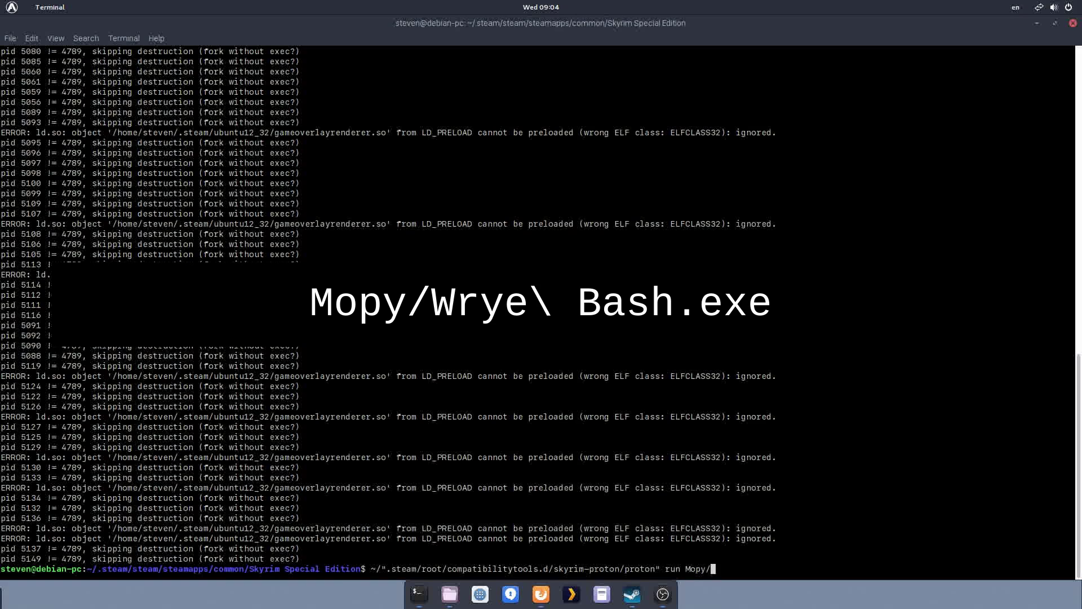
pyautogui.write('WE')
pyautogui.press('BackSpace')
pyautogui.write('yr')
pyautogui.press('BackSpace')
pyautogui.press('BackSpace')
pyautogui.write('r')
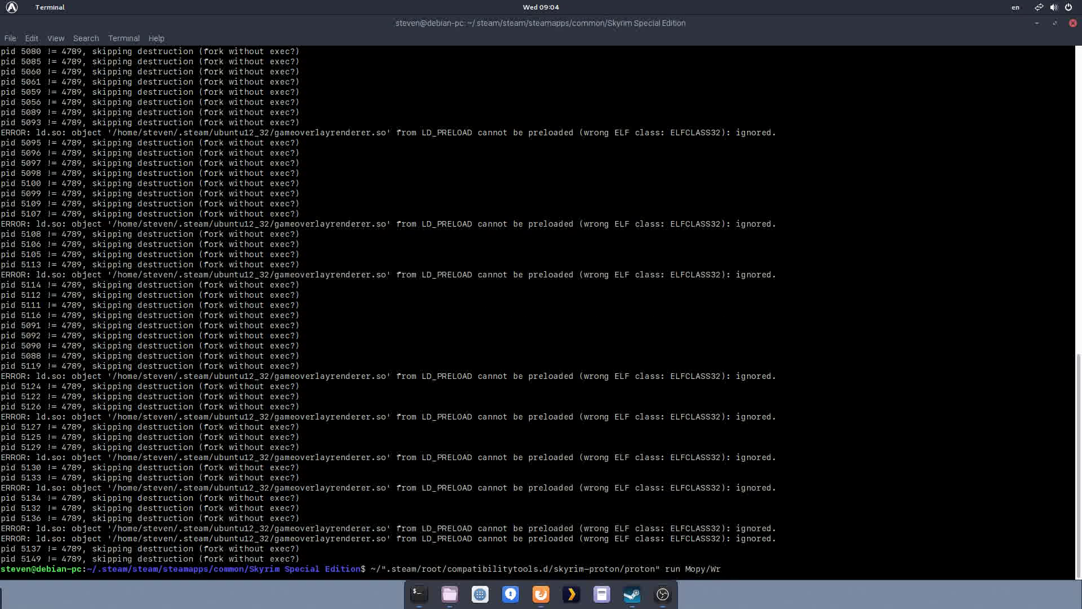
pyautogui.write('ye\\ Bash.exe')
pyautogui.press('Left')
pyautogui.press('Left')
pyautogui.press('Left')
pyautogui.press('Left')
pyautogui.press('Left')
pyautogui.press('Left')
pyautogui.press('Left')
pyautogui.press('Left')
pyautogui.press('Left')
pyautogui.press('Right')
pyautogui.press('Right')
pyautogui.press('Right')
pyautogui.press('Right')
pyautogui.press('Right')
pyautogui.press('Right')
pyautogui.press('Right')
pyautogui.press('Right')
pyautogui.press('Right')
pyautogui.press('Return')
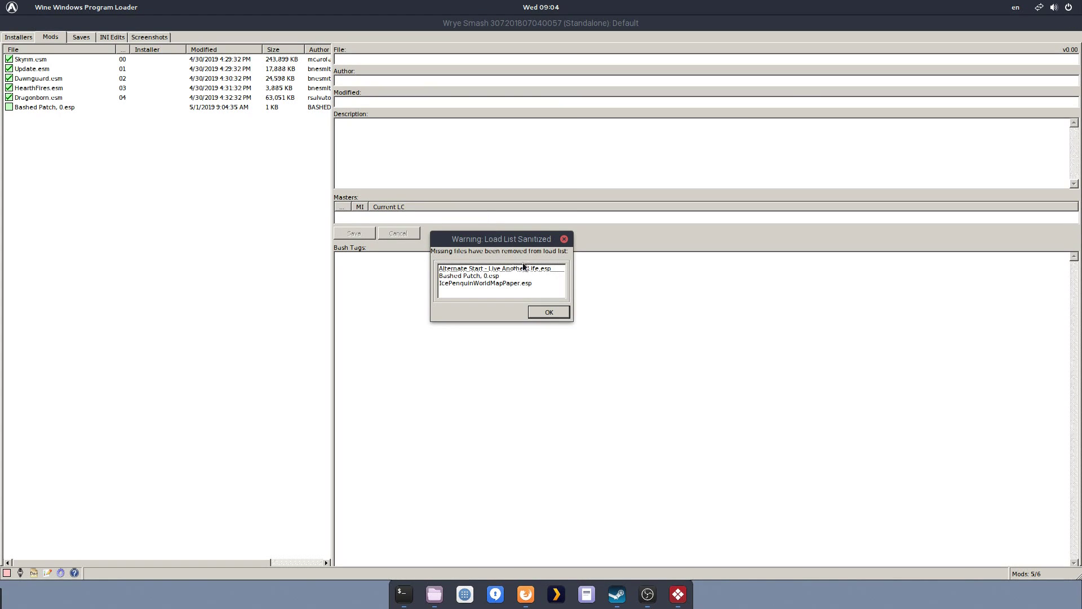
# Step: Dismiss the load list warning in Wrye Bash and look through the saves and INI edits lists
pyautogui.click(547, 314)
pyautogui.click(548, 313)
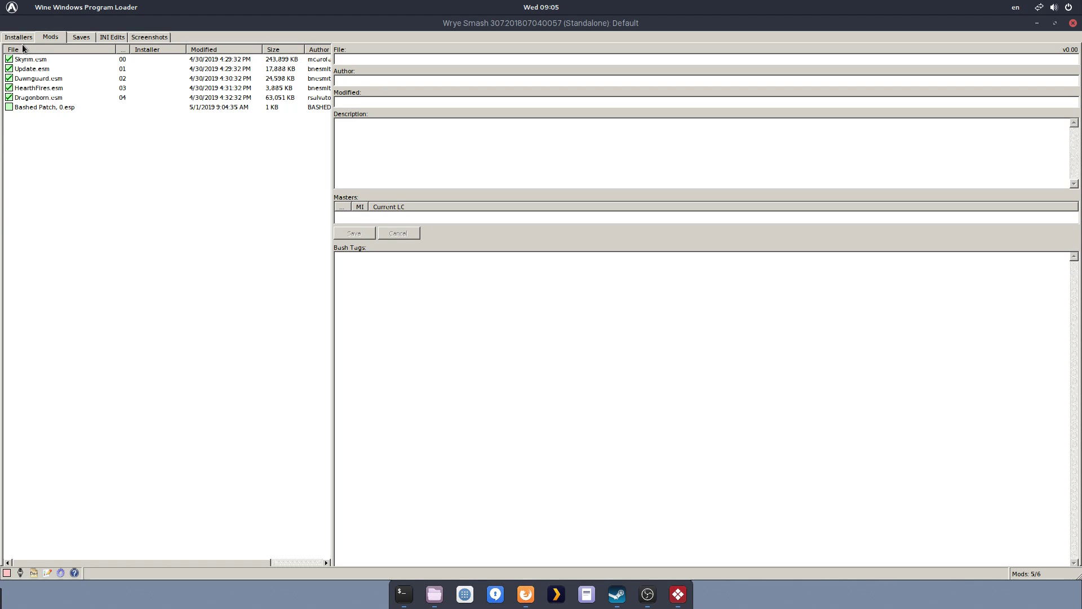
pyautogui.click(81, 37)
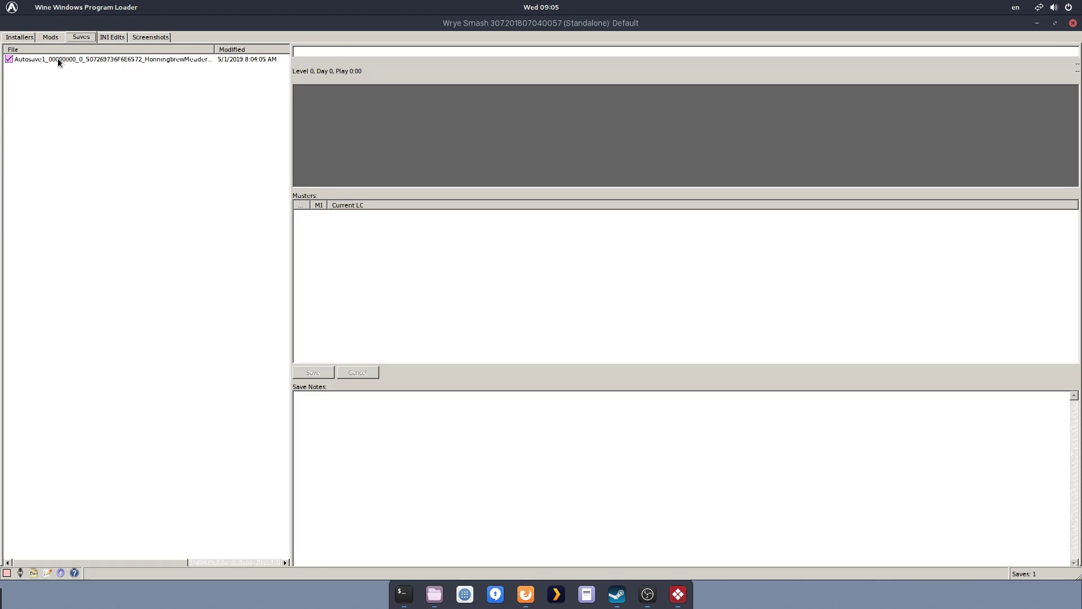
pyautogui.click(106, 39)
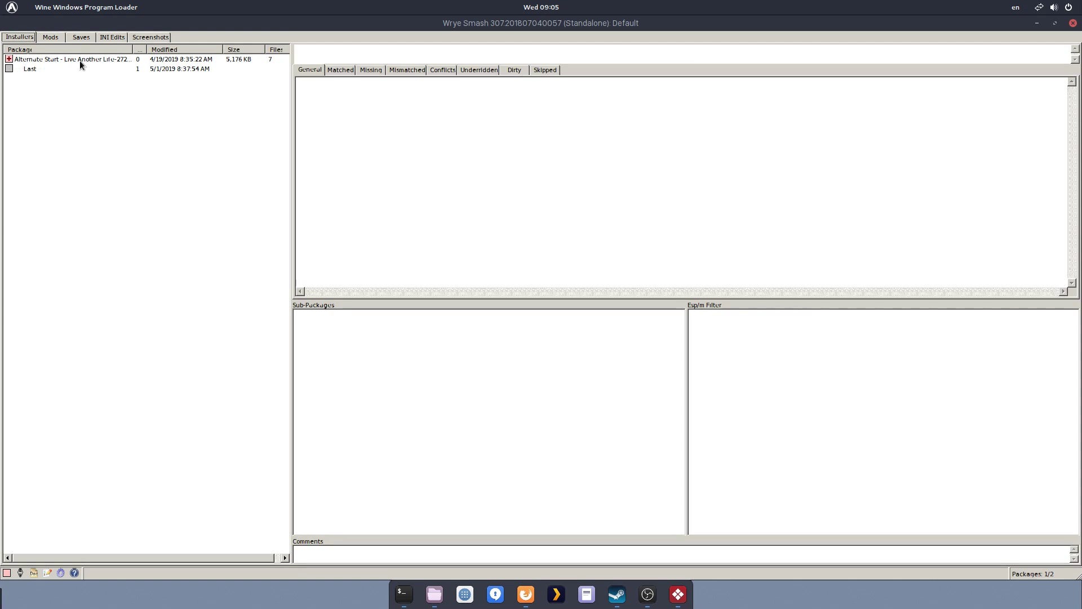
# Step: Add A Quality World Map - Paper-5804-9-0P.zip from the skyrim-linux folder to Wrye Bash's installer packages as a copy
pyautogui.hotkey('alt', 'Tab')
pyautogui.click(282, 149)
pyautogui.moveTo(393, 163); pyautogui.dragTo(631, 173)
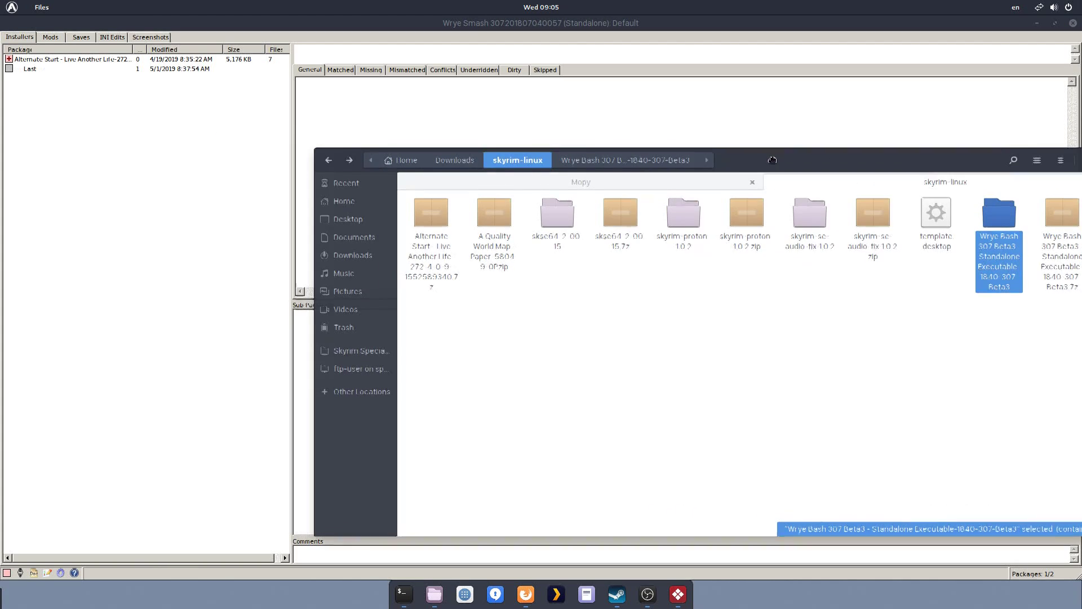
pyautogui.click(429, 209)
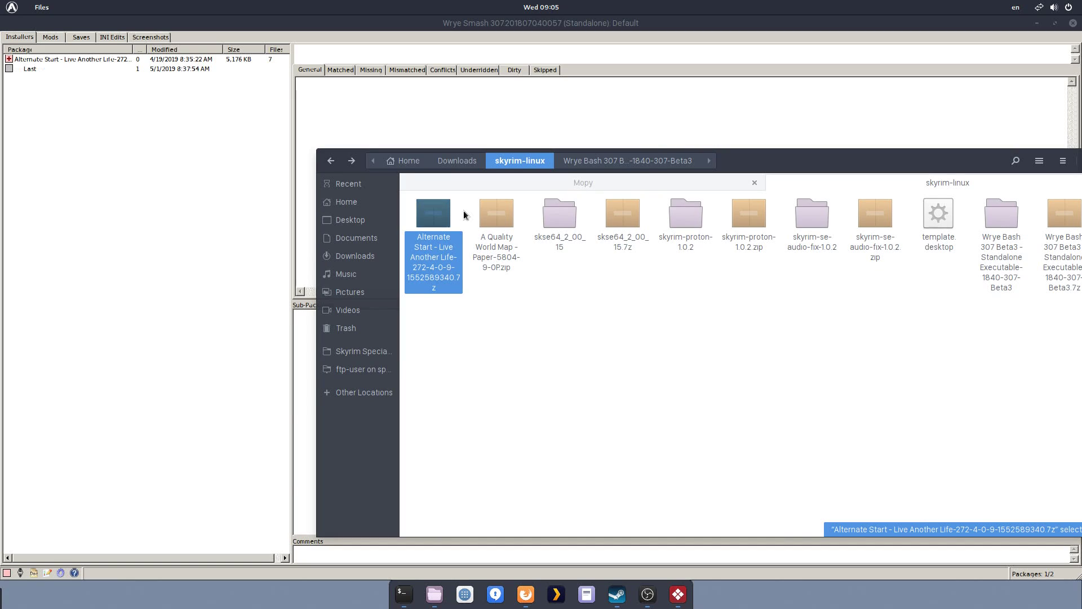
pyautogui.click(496, 213)
pyautogui.moveTo(495, 210); pyautogui.dragTo(119, 116)
pyautogui.click(383, 20)
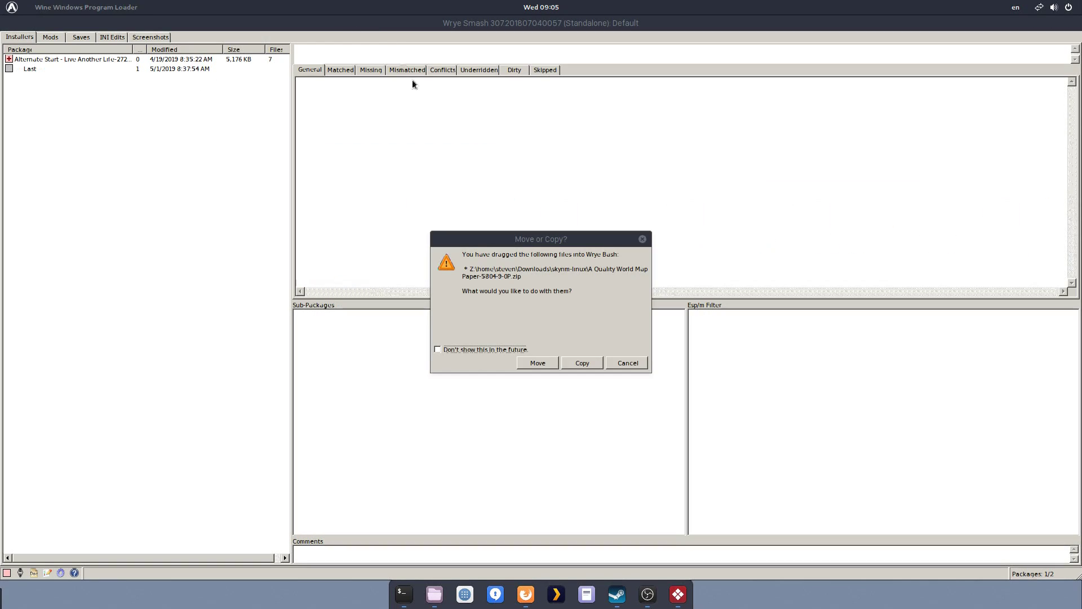
pyautogui.click(578, 363)
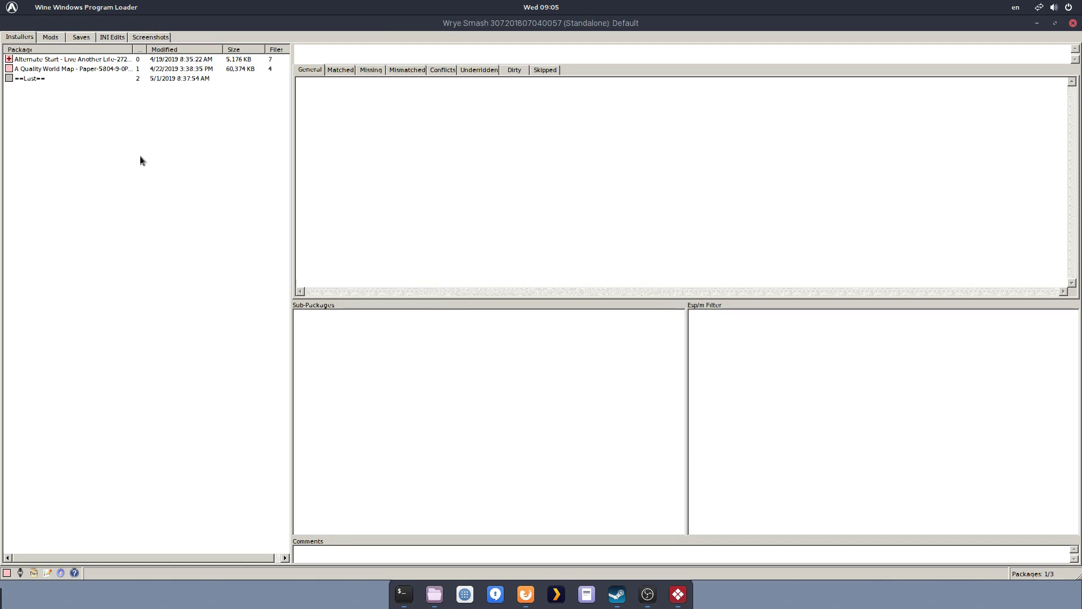
# Step: Install the Alternate Start - Live Another Life package in Wrye Bash
pyautogui.click(64, 69)
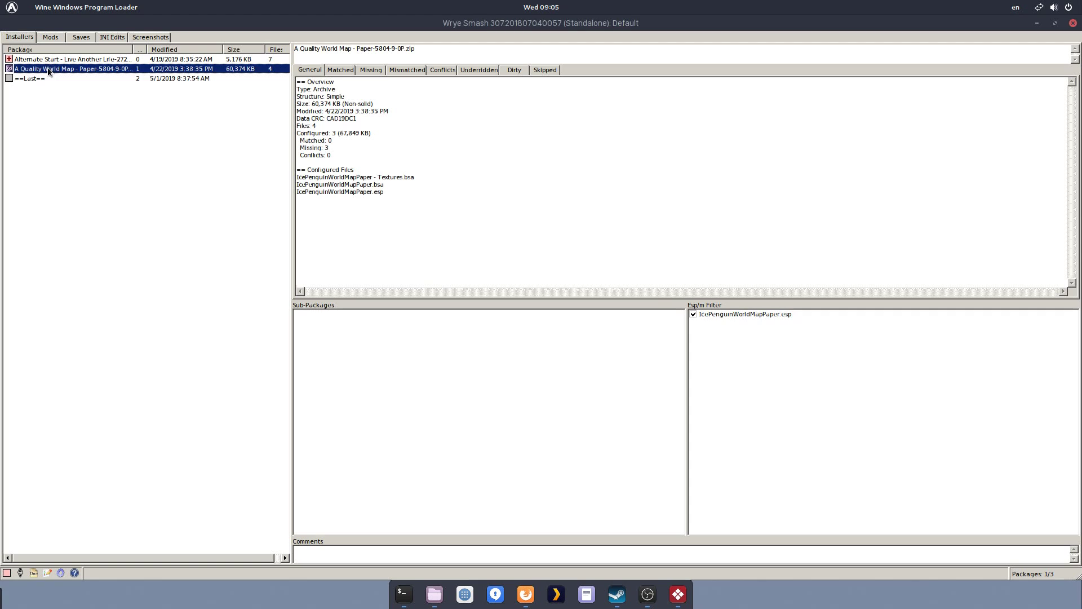
pyautogui.click(47, 59)
pyautogui.rightClick(46, 60)
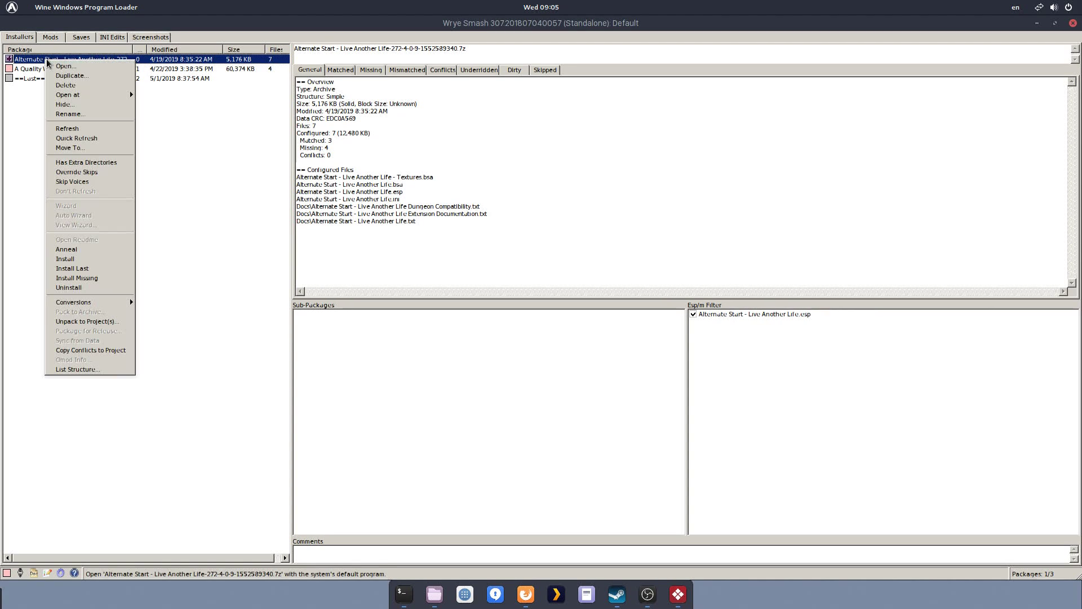
pyautogui.click(73, 262)
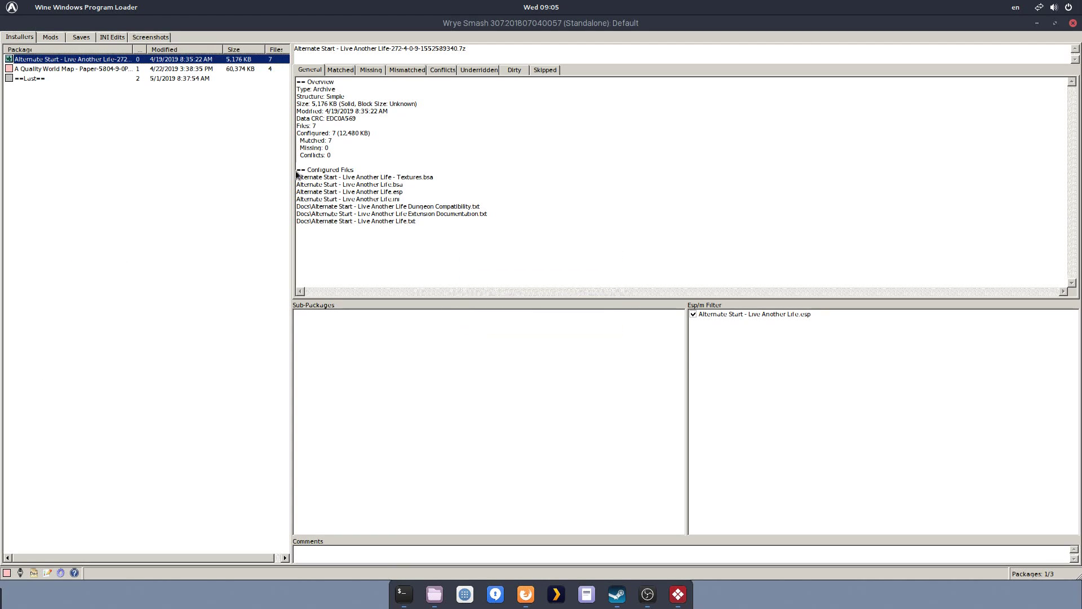
# Step: Install the A Quality World Map - Paper package in Wrye Bash
pyautogui.click(78, 69)
pyautogui.rightClick(78, 69)
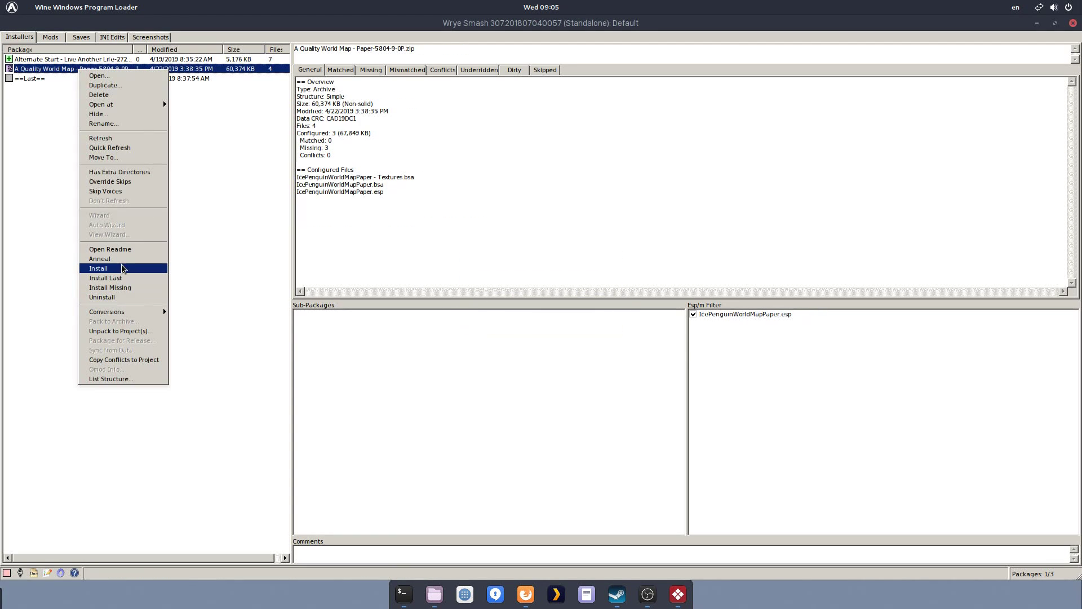
pyautogui.click(124, 269)
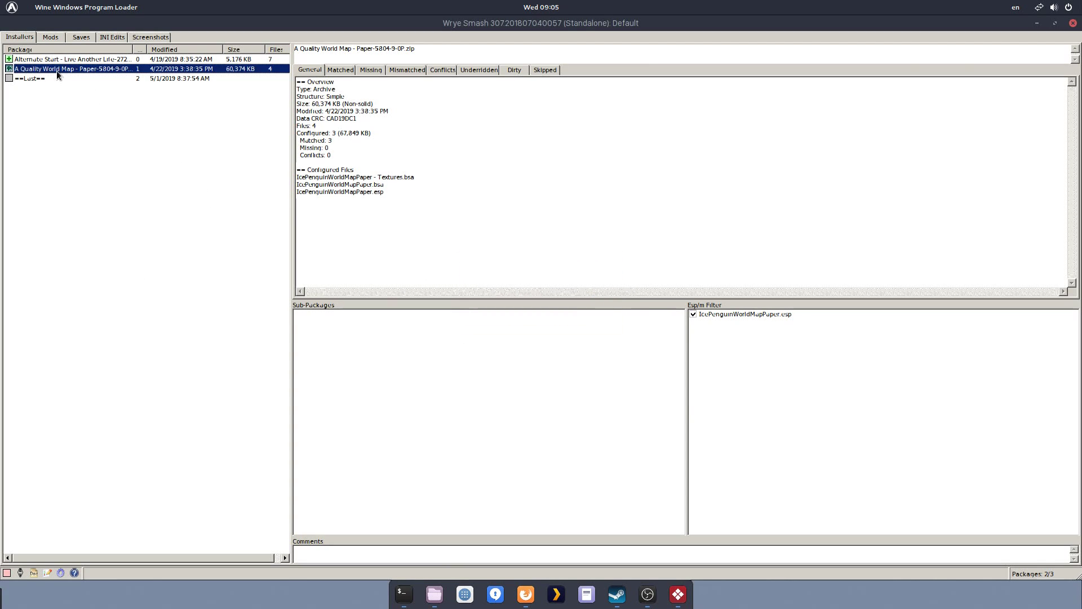
# Step: Activate the Alternate Start - Live Another Life and IcePenguinWorldMapPaper.esp plugins in the mods list, and close Wrye Bash
pyautogui.click(52, 37)
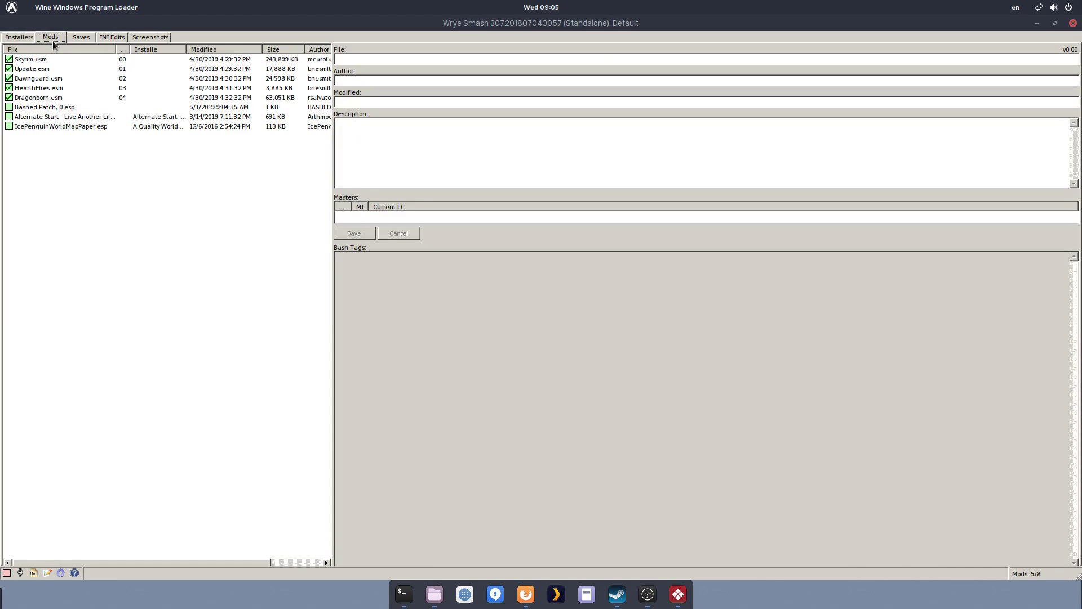
pyautogui.click(19, 119)
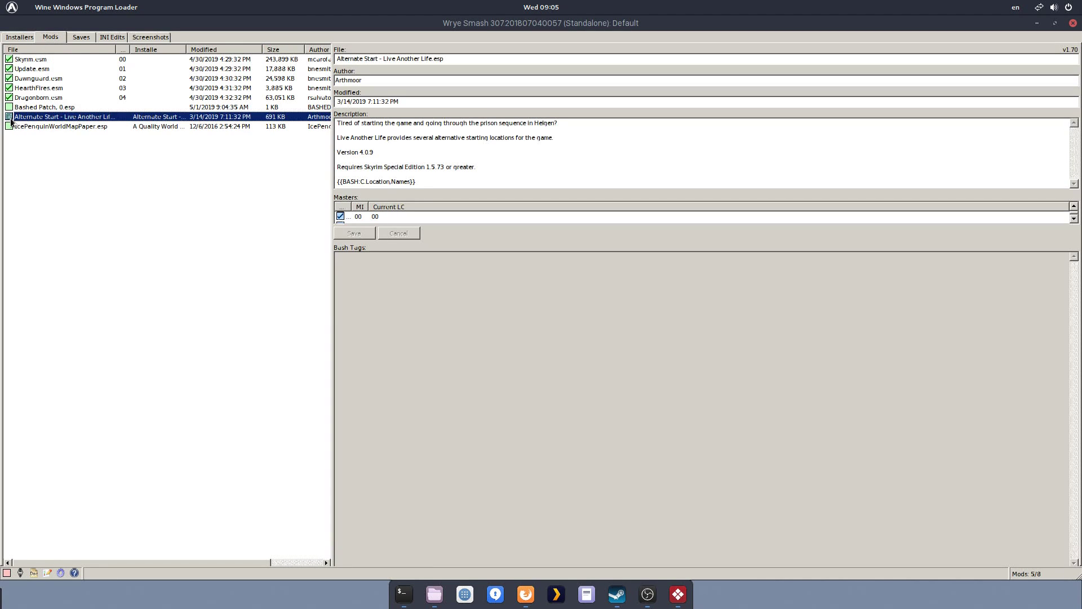
pyautogui.click(9, 117)
pyautogui.click(9, 126)
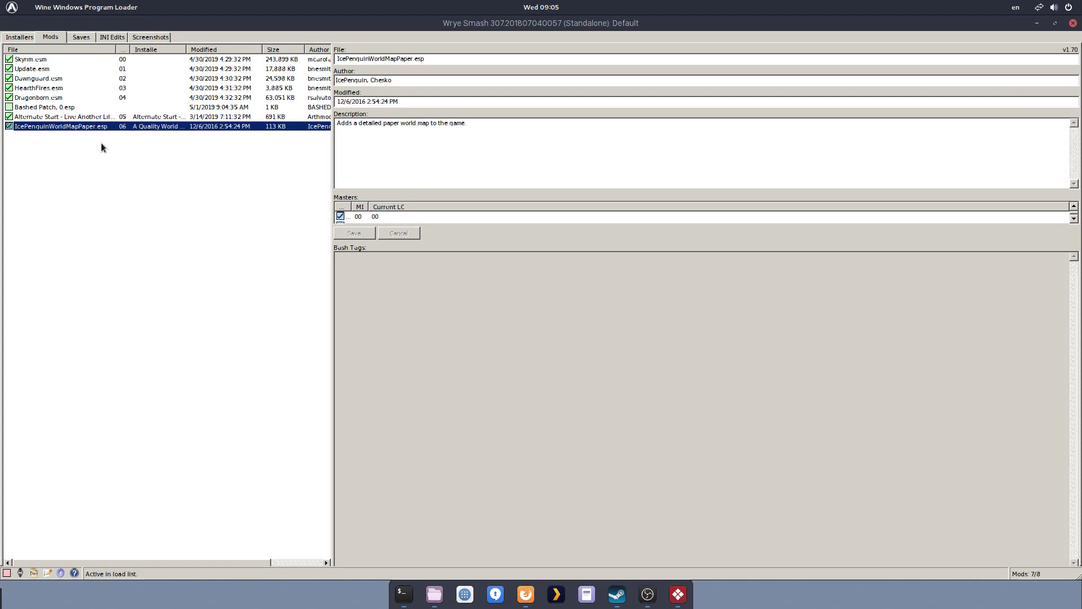
pyautogui.click(1073, 23)
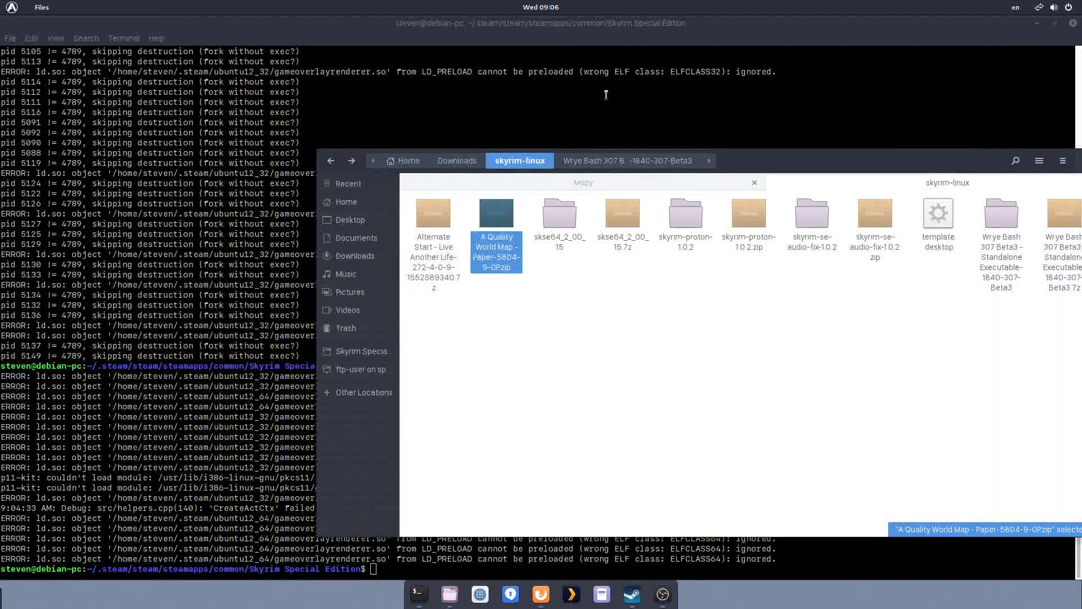
# Step: Run skse64_loader.exe through the custom skyrim-proton build from the terminal in the Skyrim Special Edition folder
pyautogui.click(582, 83)
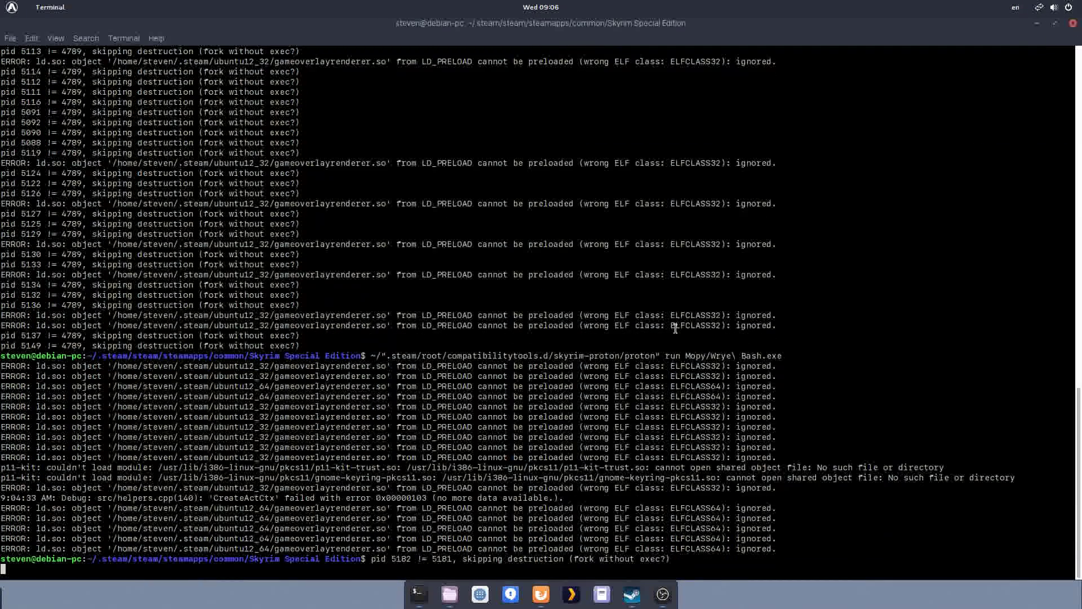
pyautogui.press('Up')
pyautogui.hotkey('ctrl', 'w')
pyautogui.hotkey('ctrl', 'w')
pyautogui.write('skse64_loader.exe')
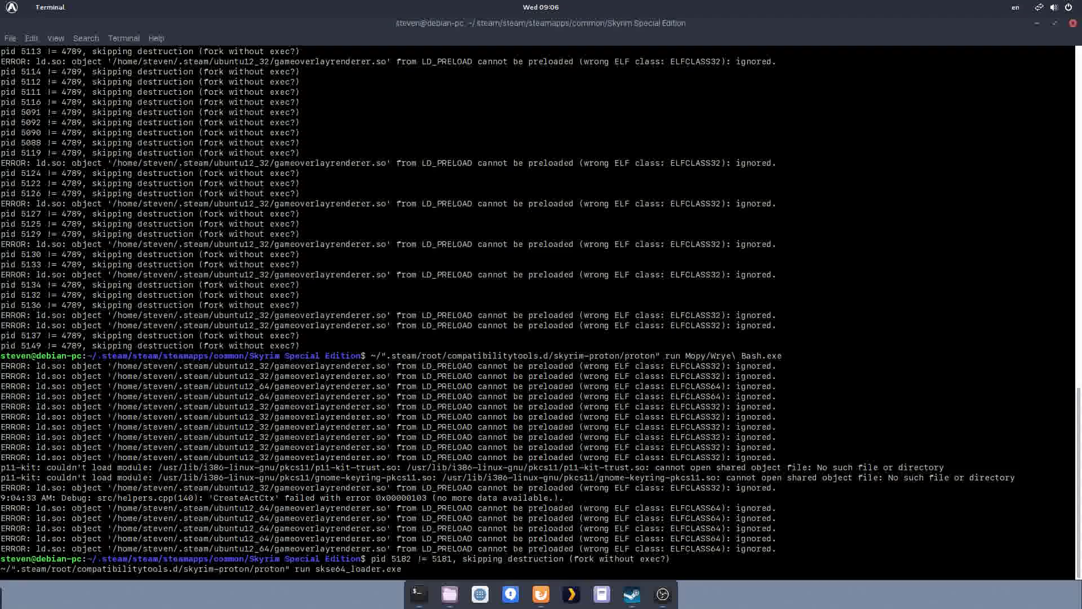
pyautogui.press('Return')
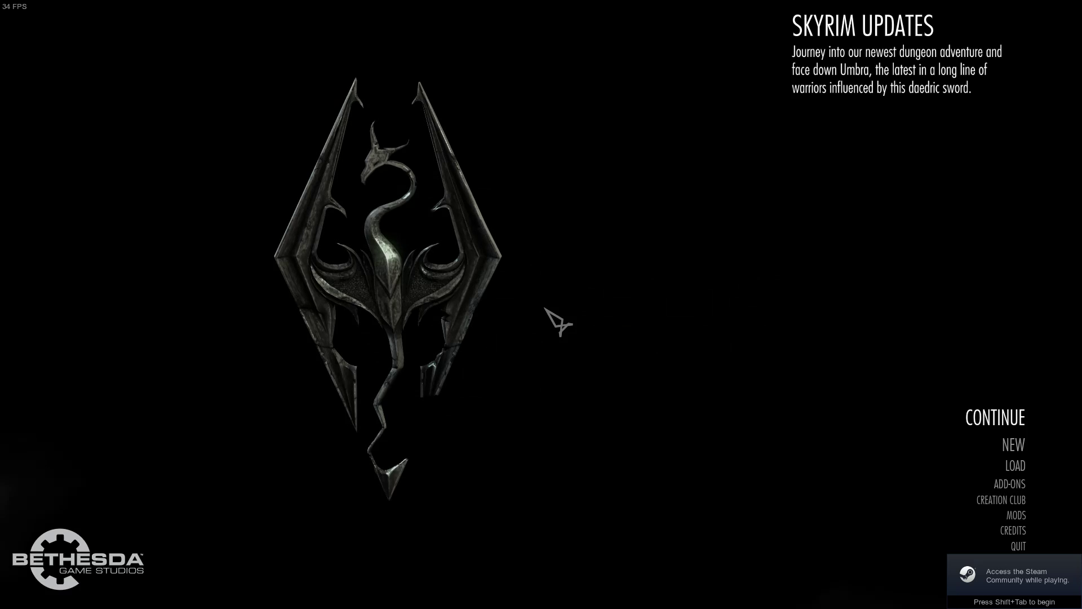
# Step: Load straight into Whiterun from the game's main menu with the console command coc Whiterun
pyautogui.press('`')
pyautogui.write('coc')
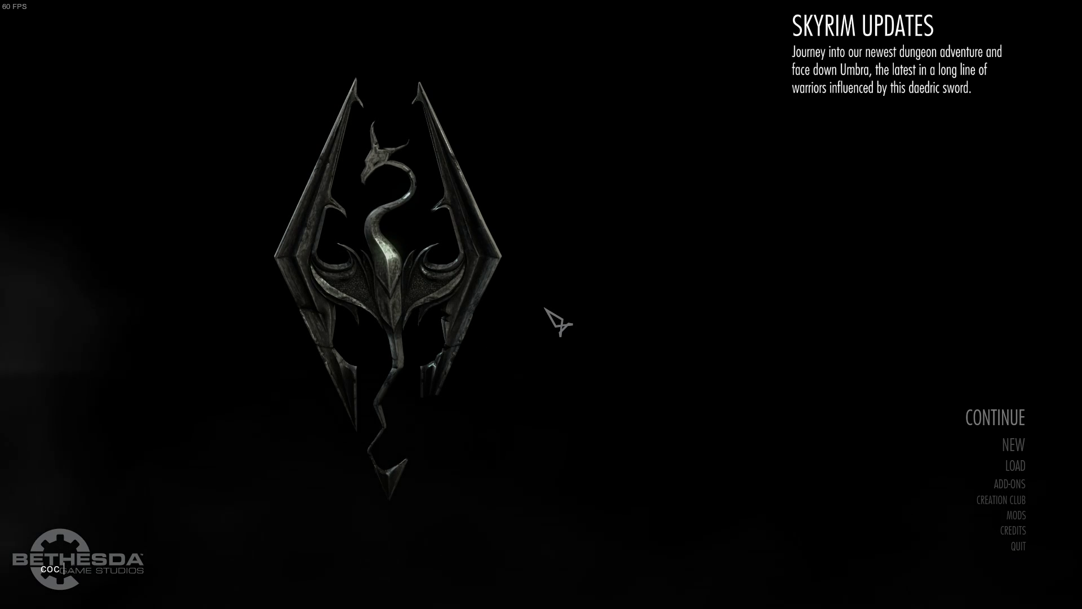
pyautogui.write(' Whiterun')
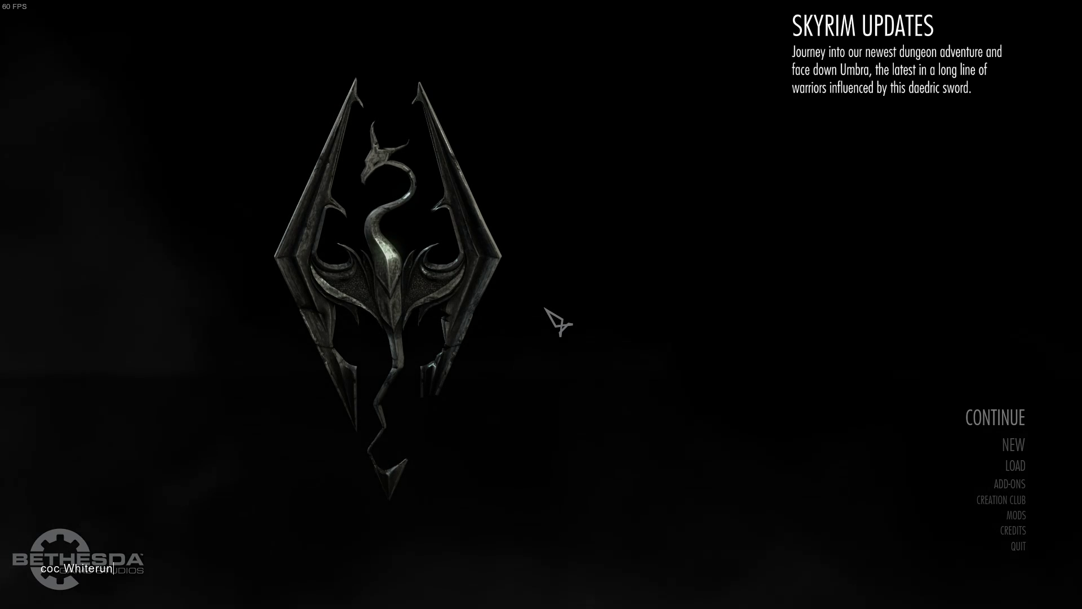
pyautogui.press('Return')
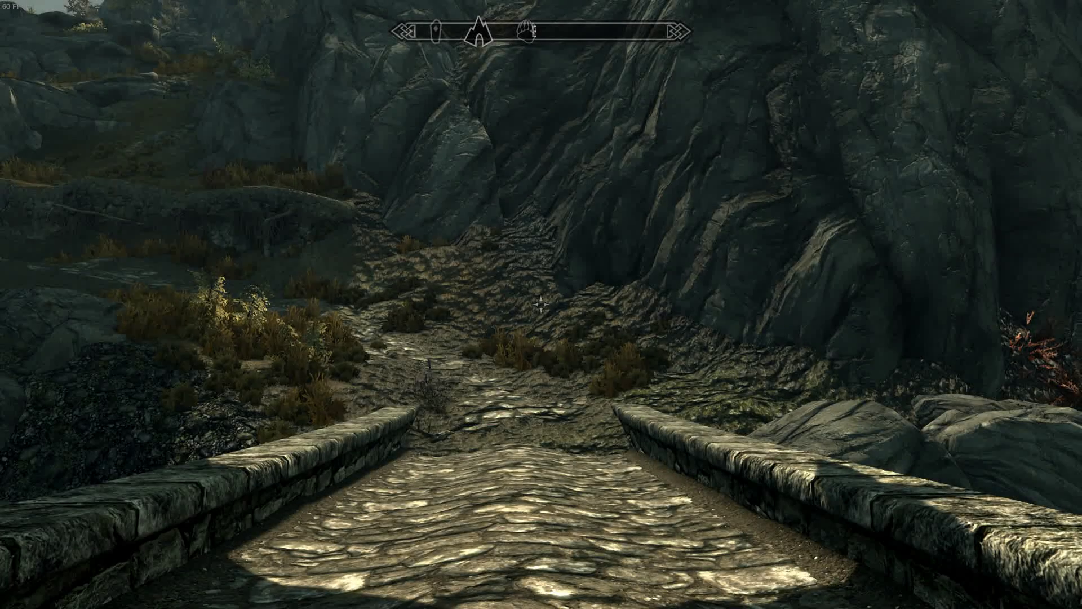
# Step: Examine the world map around Whiterun Hold, Hjaalmarch and The Pale to check the paper map mod, and return to the game
pyautogui.press('m')
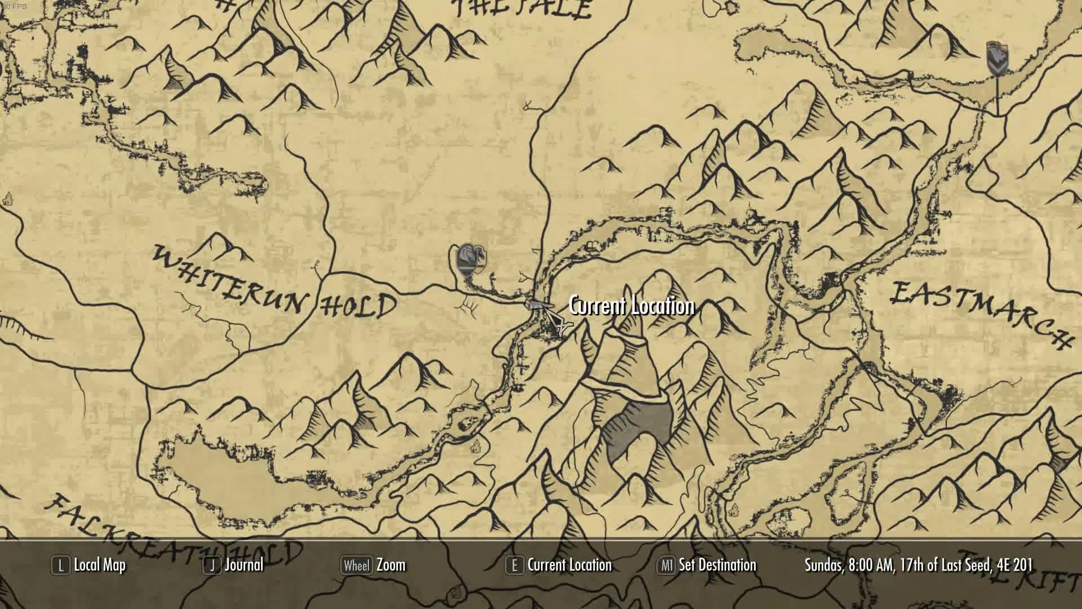
pyautogui.press('w')
pyautogui.press('a')
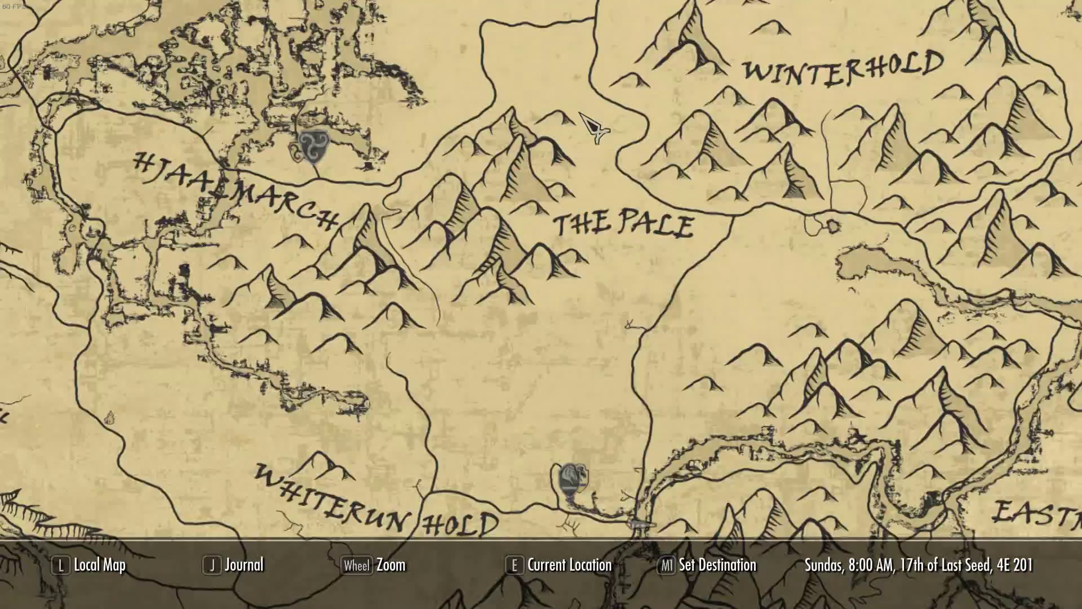
pyautogui.press('a')
pyautogui.press('w')
pyautogui.press('d')
pyautogui.press('s')
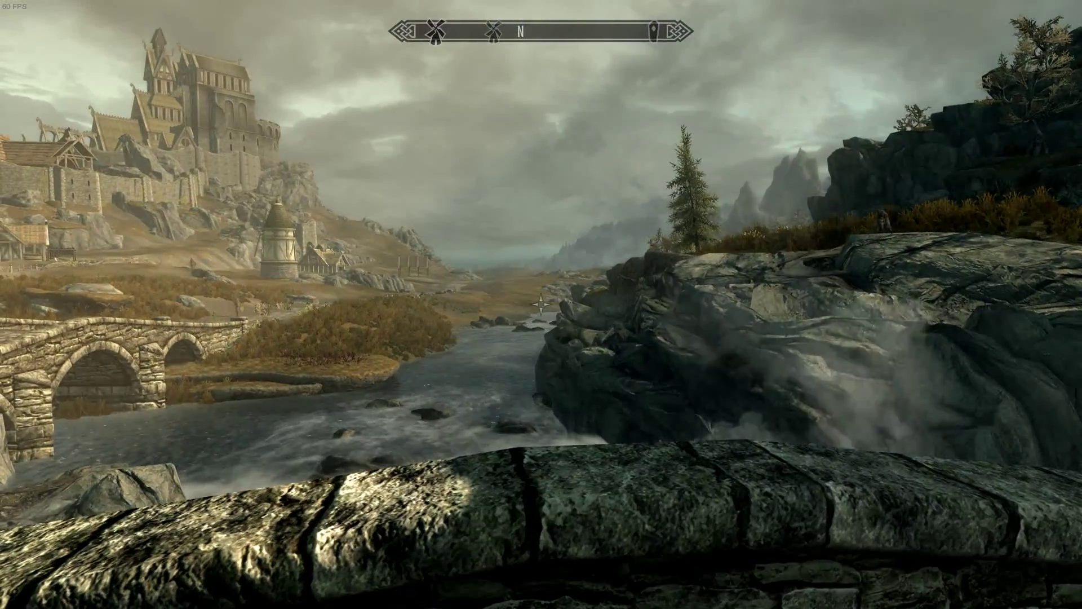
# Step: Quit the game to the desktop through its system options and confirm
pyautogui.press('j')
pyautogui.click(776, 85)
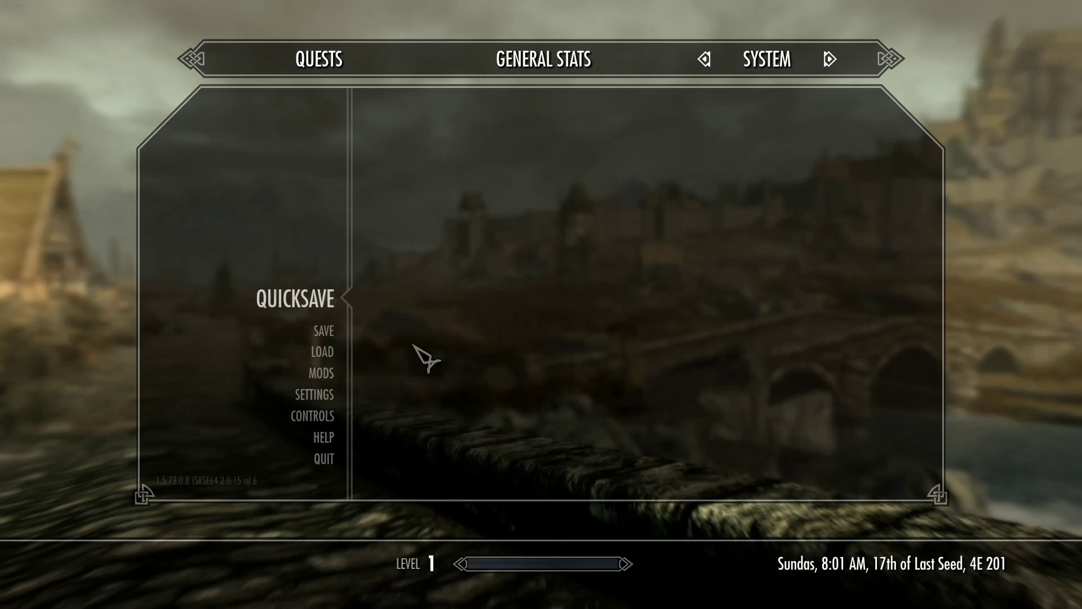
pyautogui.click(322, 337)
pyautogui.click(396, 319)
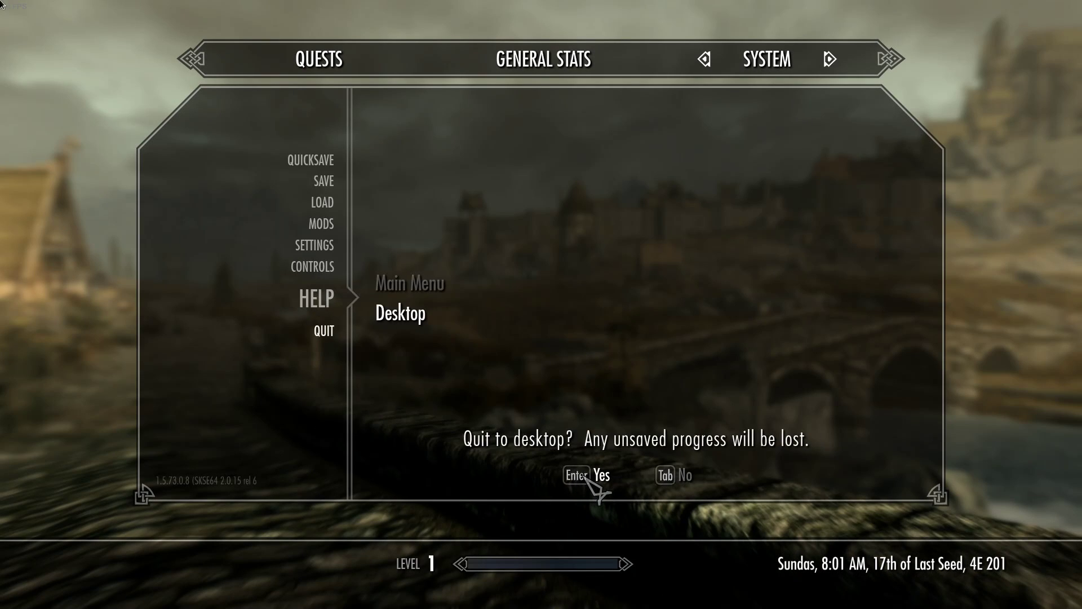
pyautogui.click(588, 478)
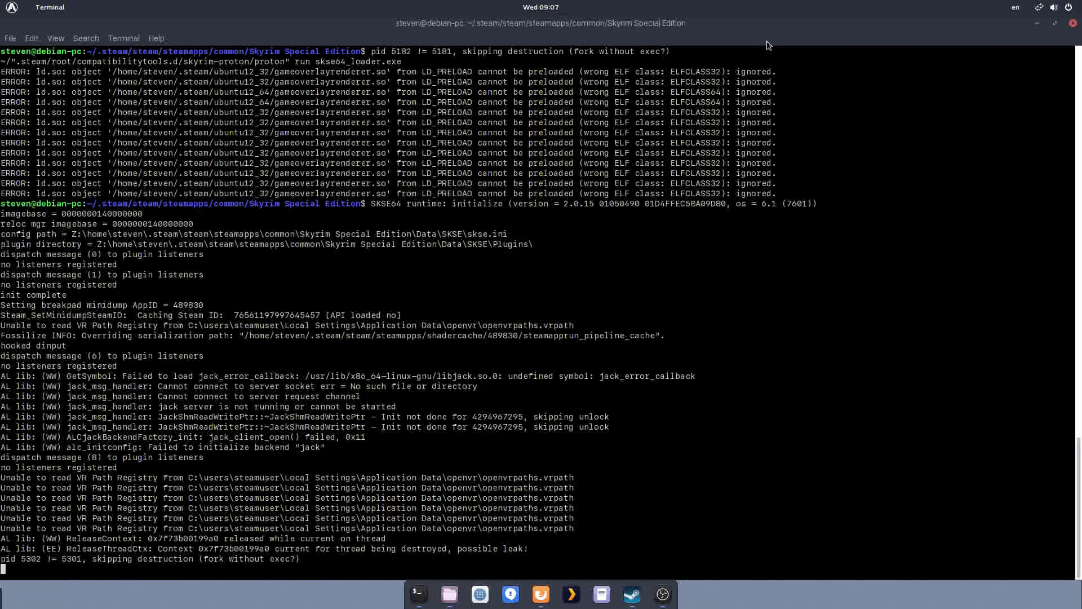
# Step: Close the terminal and open template.desktop from the skyrim-linux folder in Text Editor
pyautogui.click(1073, 23)
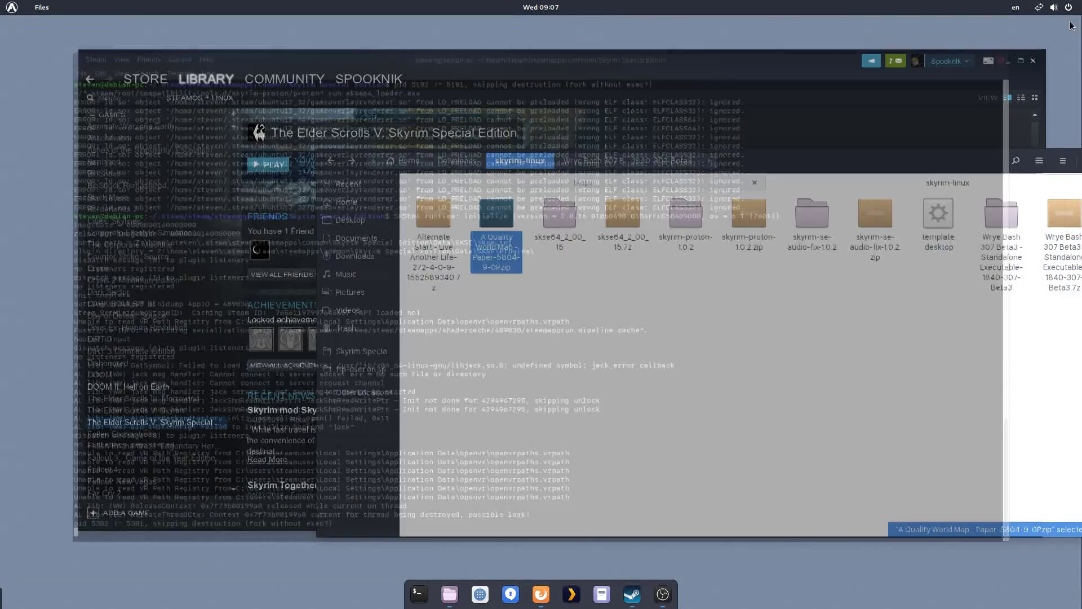
pyautogui.moveTo(798, 157); pyautogui.dragTo(542, 156)
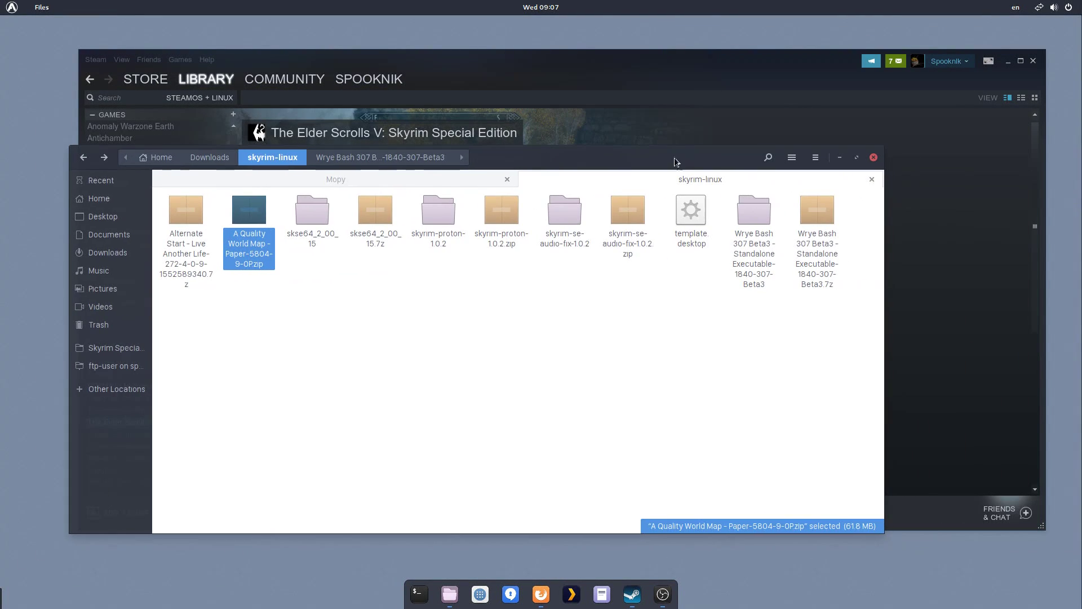
pyautogui.moveTo(676, 160); pyautogui.dragTo(700, 157)
pyautogui.click(713, 244)
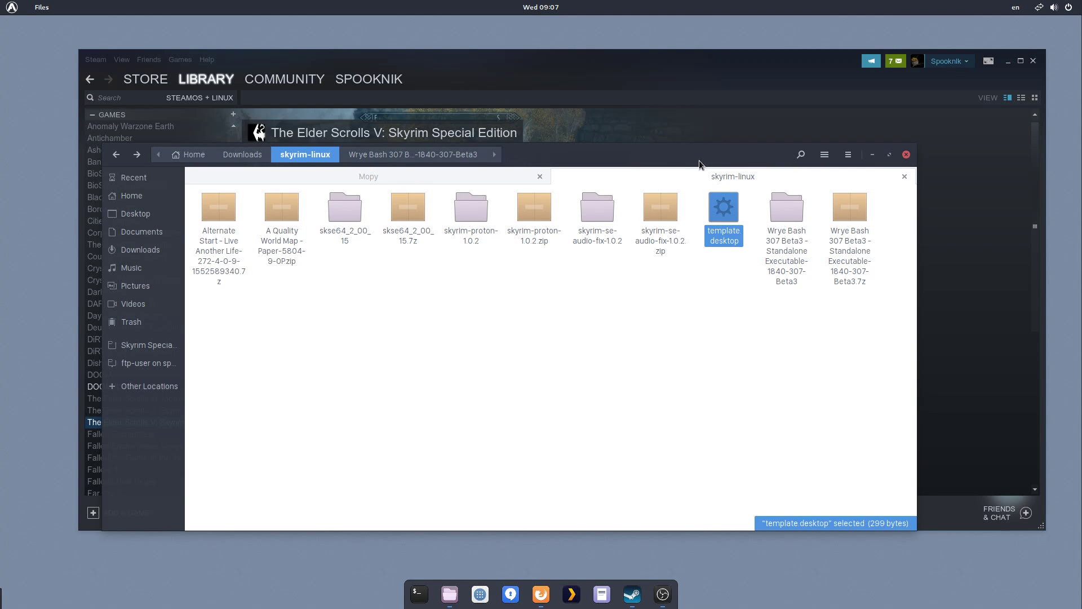
pyautogui.moveTo(699, 160); pyautogui.dragTo(772, 139)
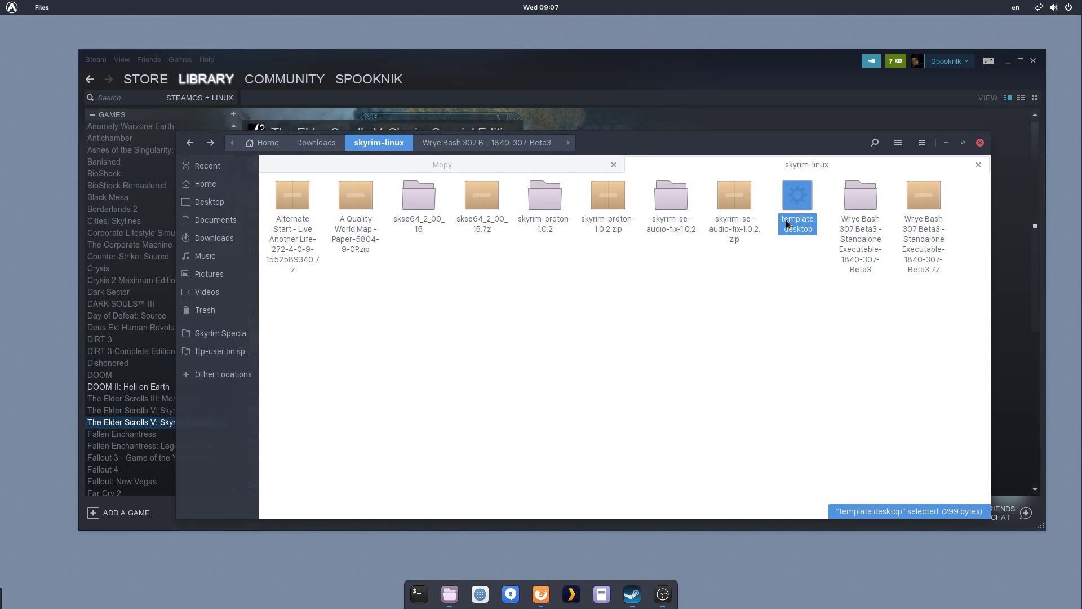
pyautogui.click(781, 303)
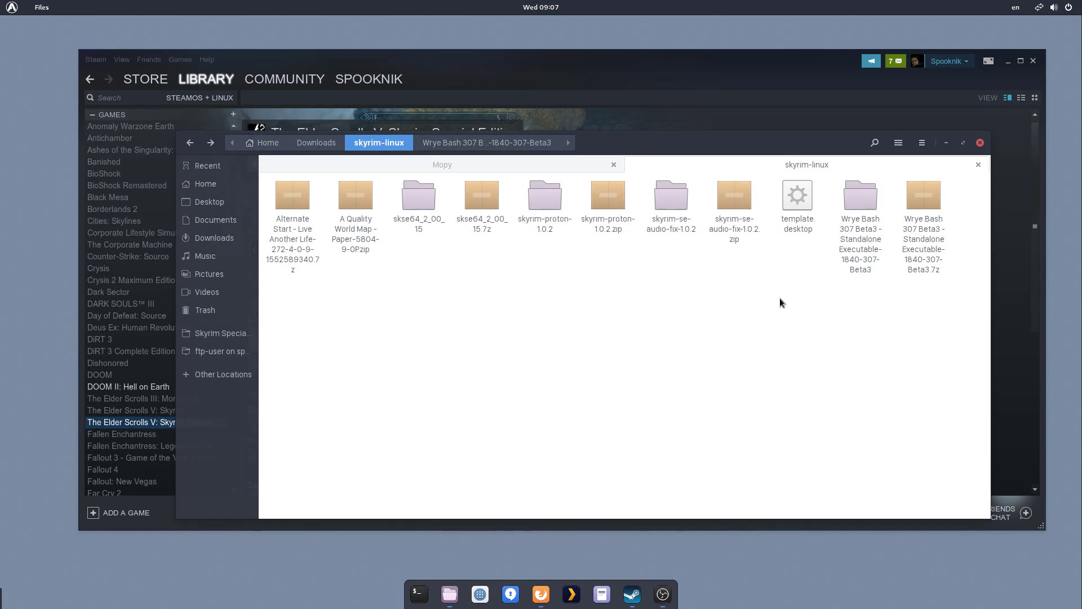
pyautogui.click(794, 199)
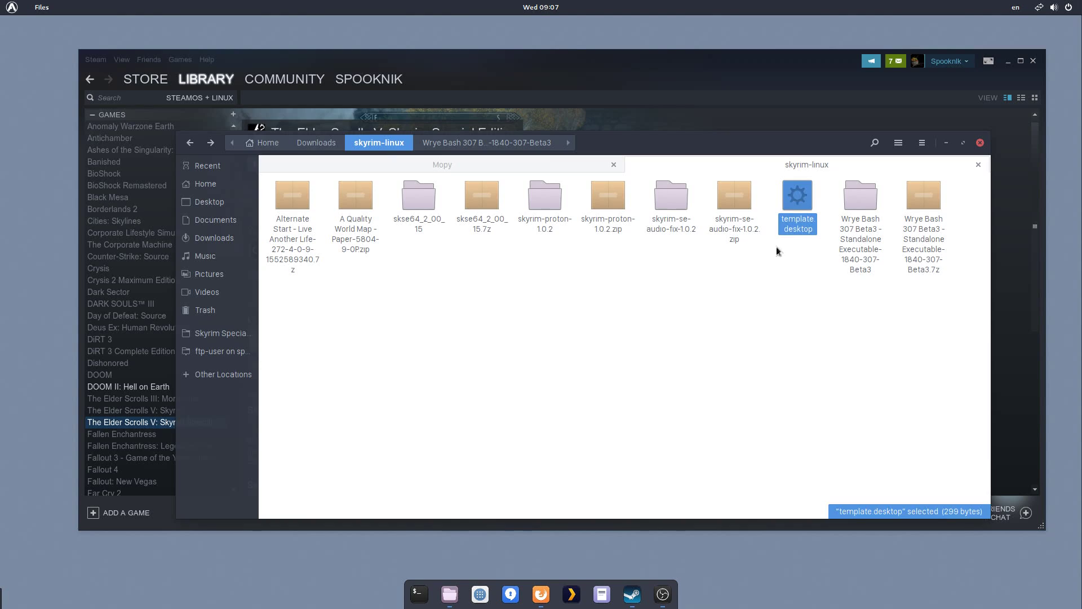
pyautogui.rightClick(793, 207)
pyautogui.click(834, 232)
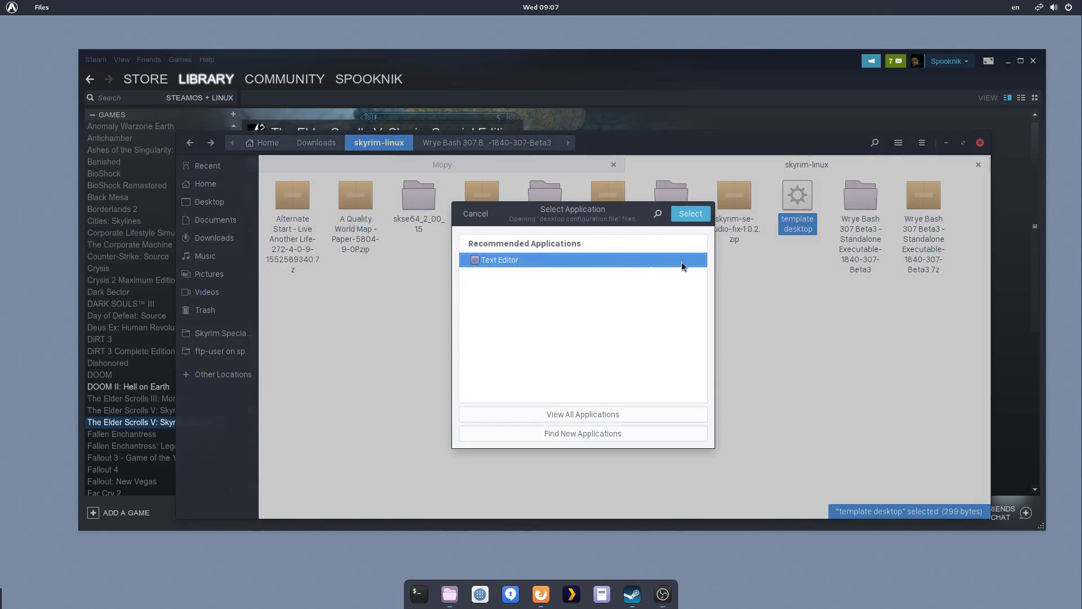
pyautogui.click(688, 220)
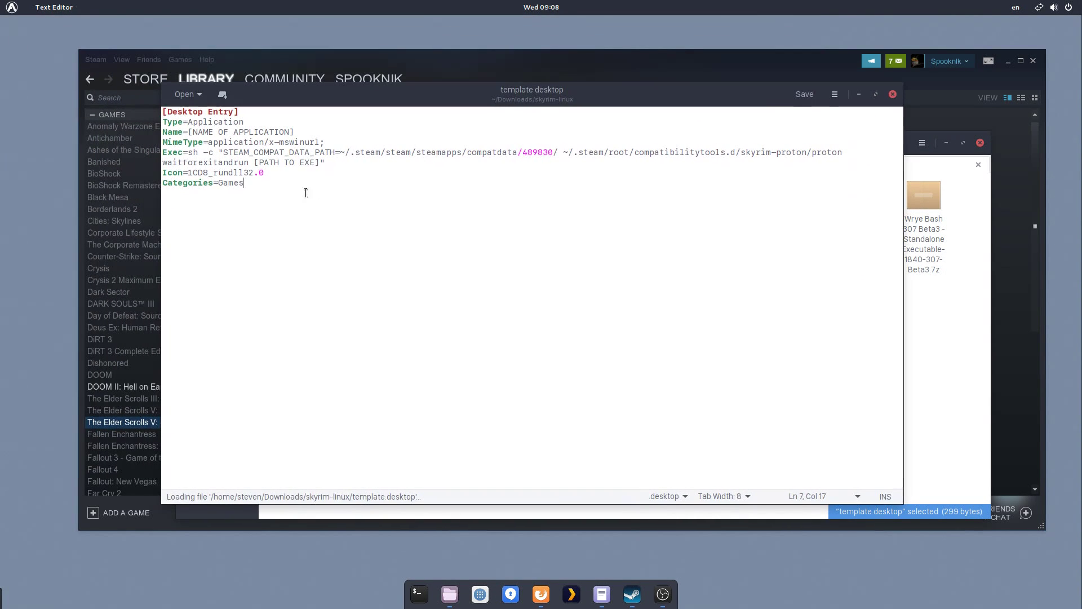
# Step: Set the desktop entry's Name to Wrye Bash and select the [PATH TO EXE] placeholder in the Exec line
pyautogui.moveTo(188, 132); pyautogui.dragTo(318, 131)
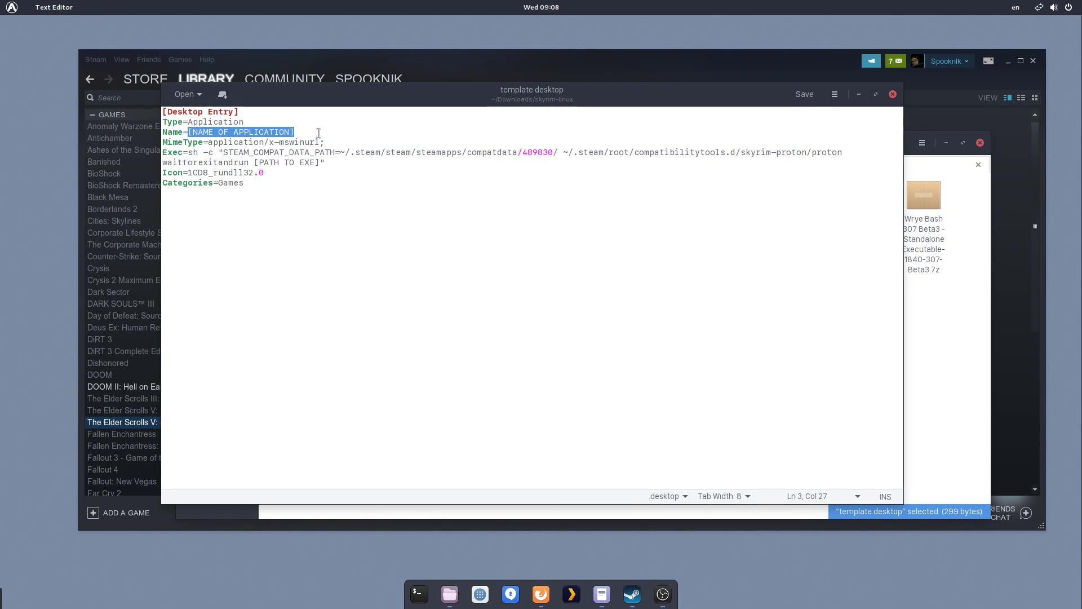
pyautogui.write('Wrye Bash')
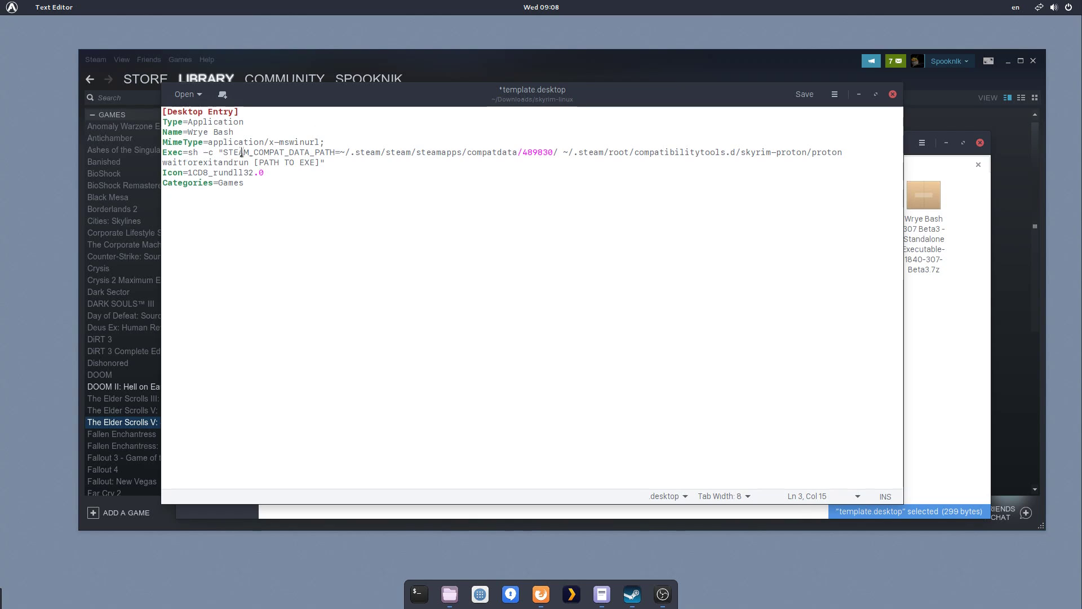
pyautogui.moveTo(254, 162); pyautogui.dragTo(320, 161)
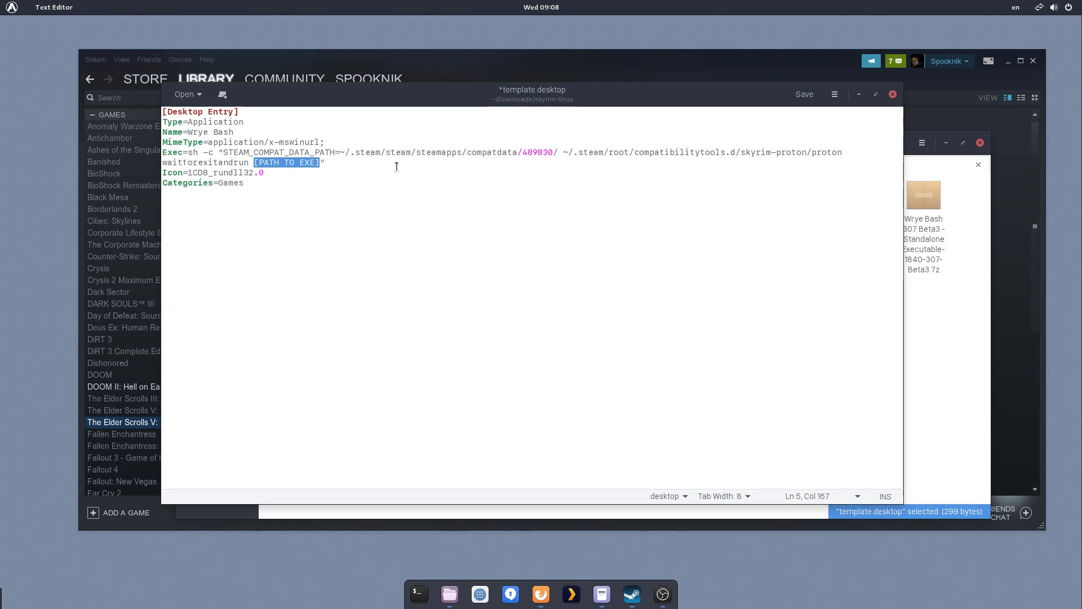
# Step: Open a terminal in the Mopy folder and print its full path with pwd
pyautogui.click(950, 308)
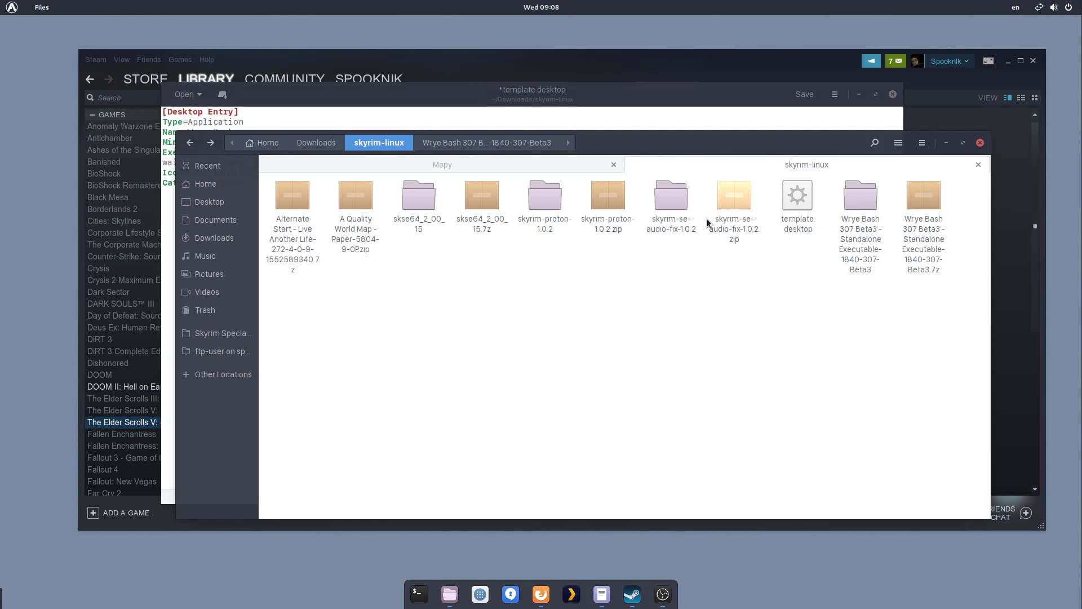
pyautogui.click(540, 168)
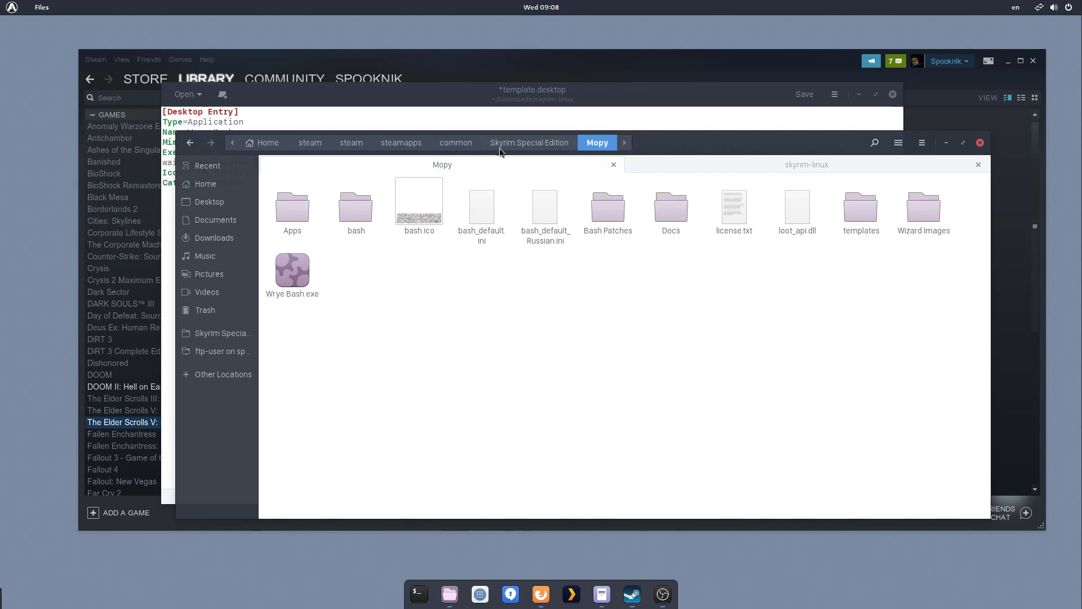
pyautogui.moveTo(178, 147); pyautogui.dragTo(252, 179)
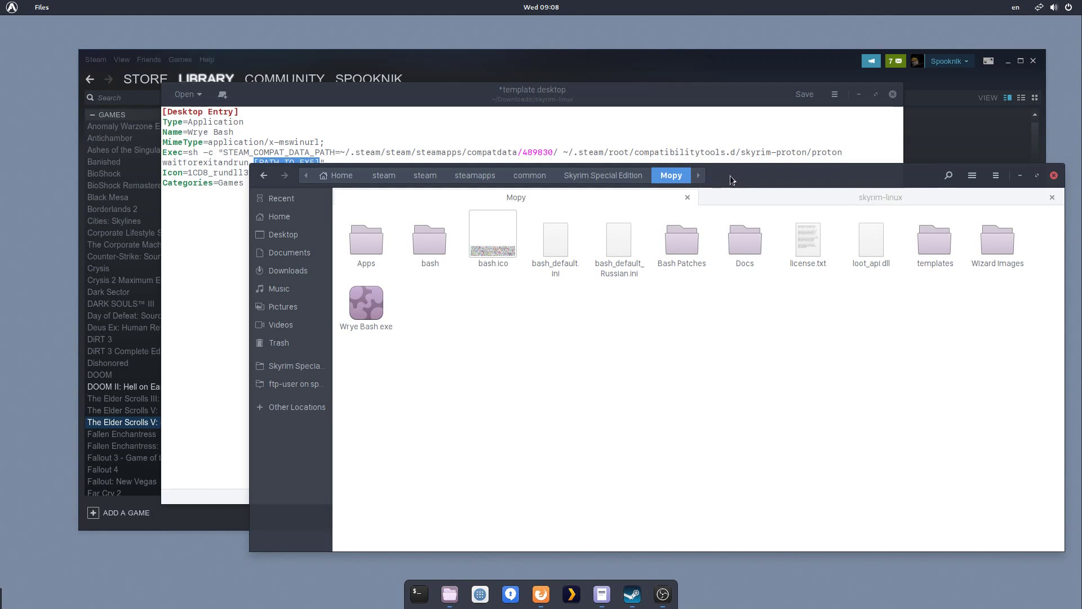
pyautogui.rightClick(651, 345)
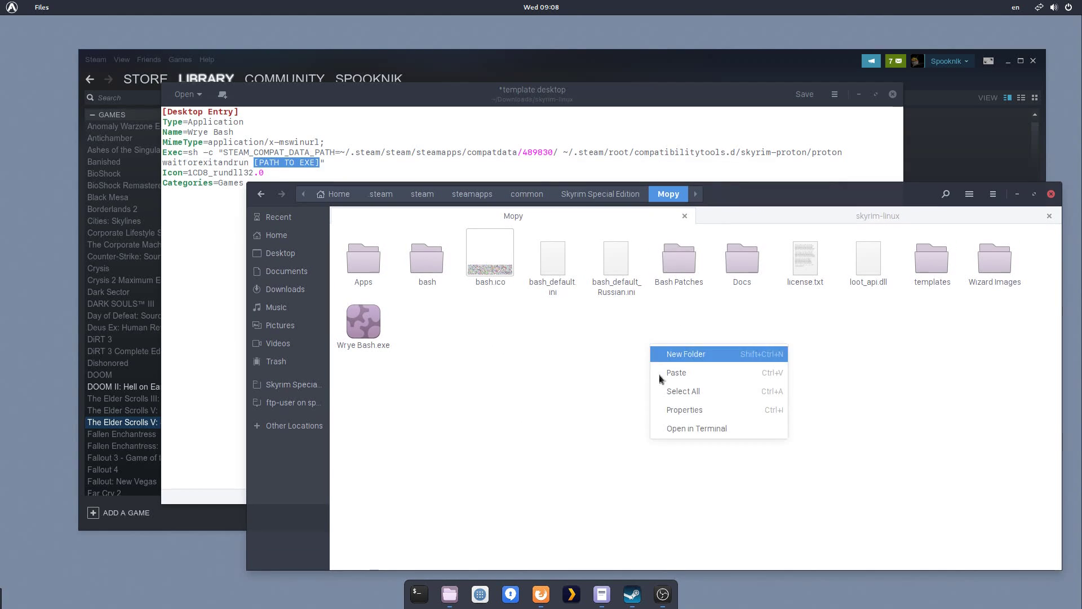
pyautogui.click(666, 428)
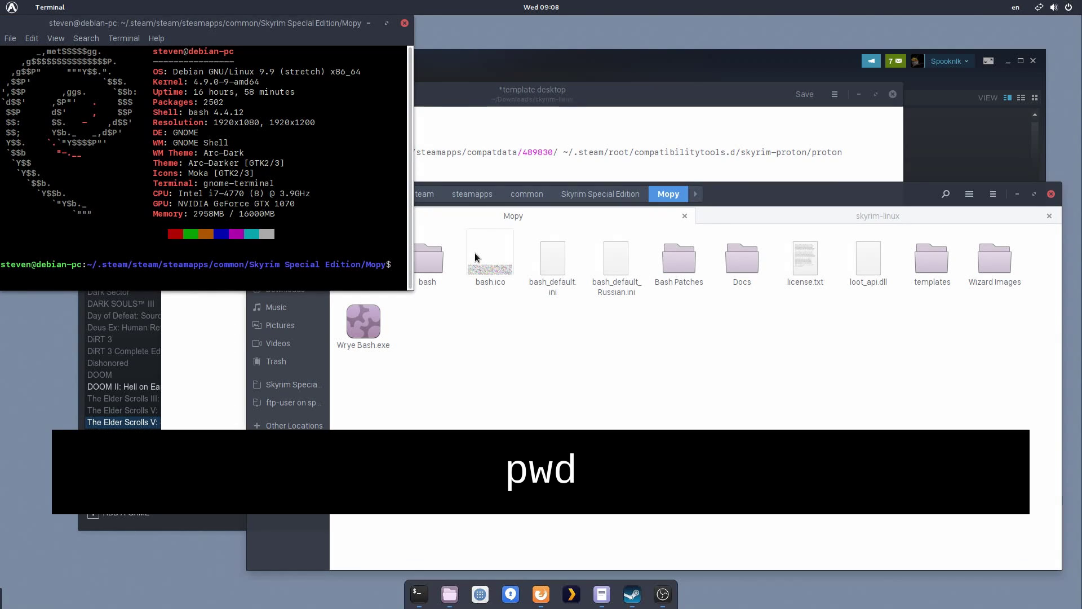
pyautogui.write('pwd')
pyautogui.press('Return')
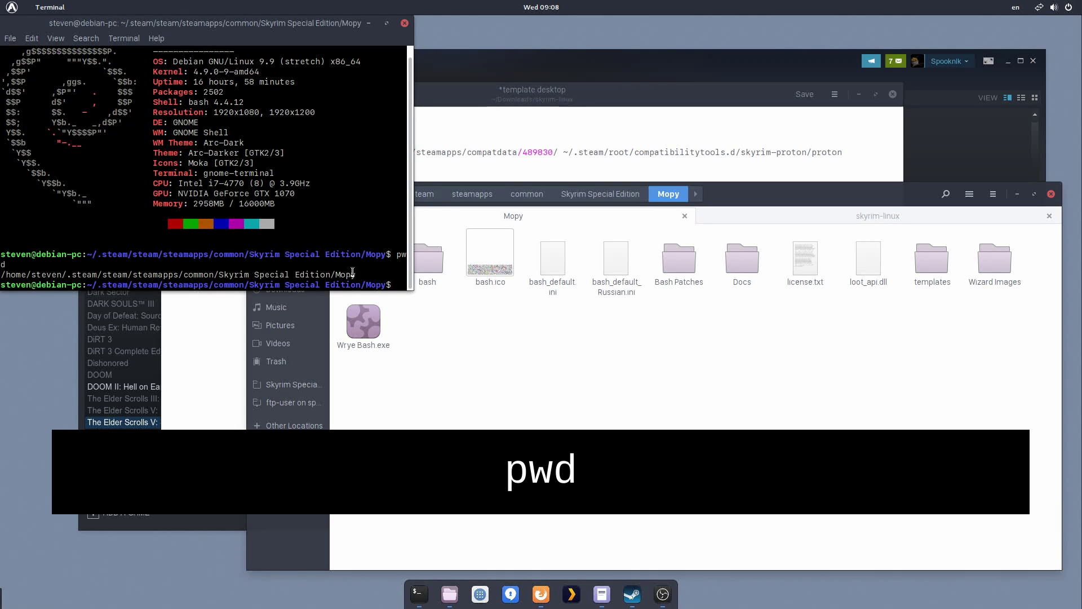
# Step: Copy the printed Mopy folder path and replace the [PATH TO EXE] placeholder in template.desktop with it
pyautogui.moveTo(356, 275); pyautogui.dragTo(3, 276)
pyautogui.rightClick(5, 275)
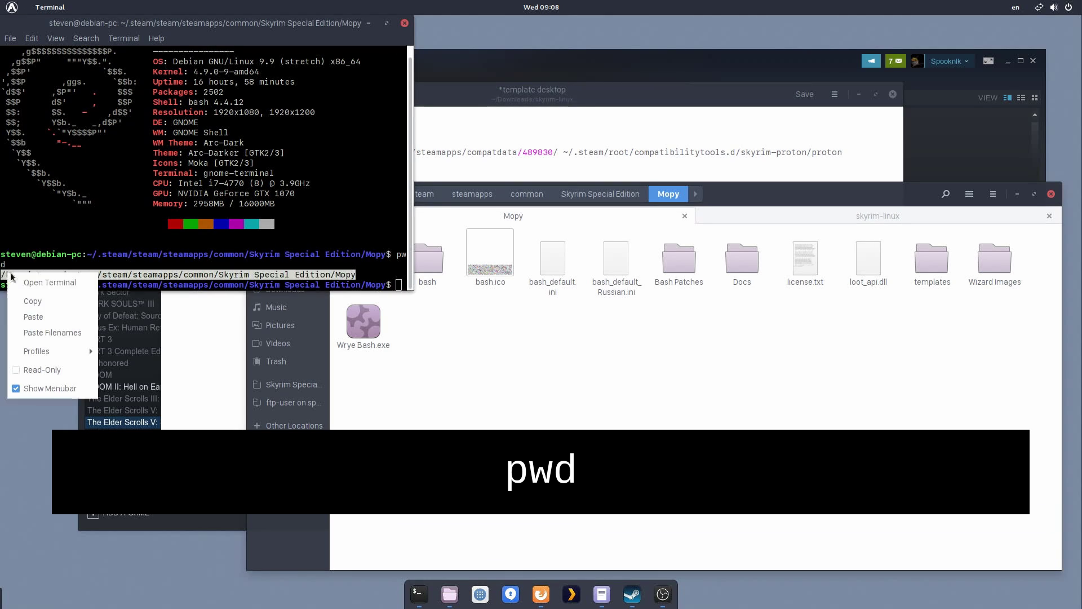
pyautogui.click(30, 302)
pyautogui.hotkey('alt', 'Tab')
pyautogui.moveTo(255, 163); pyautogui.dragTo(319, 163)
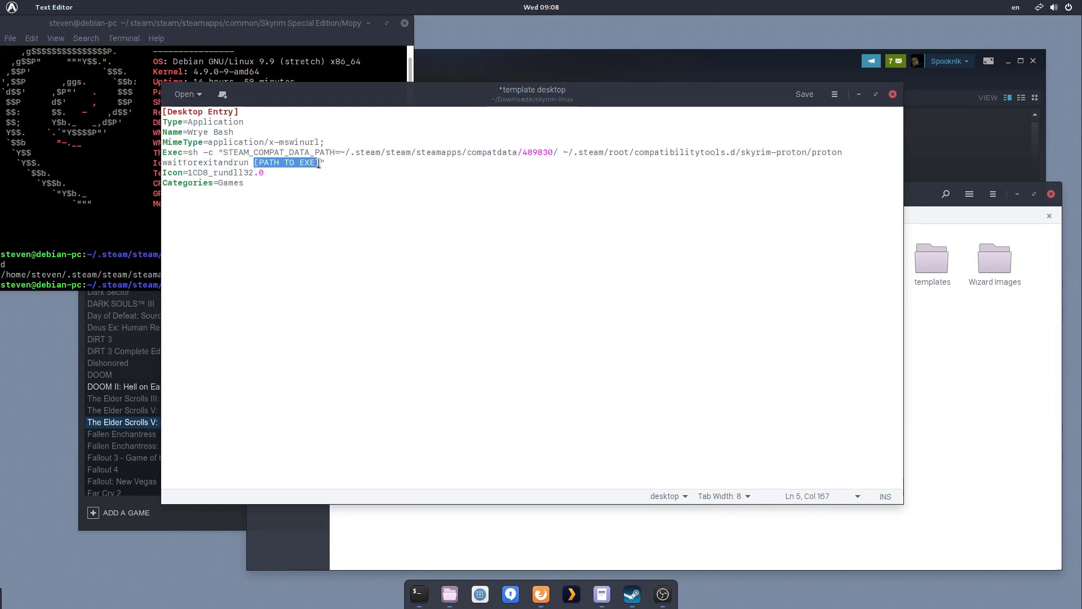
pyautogui.hotkey('ctrl', 'v')
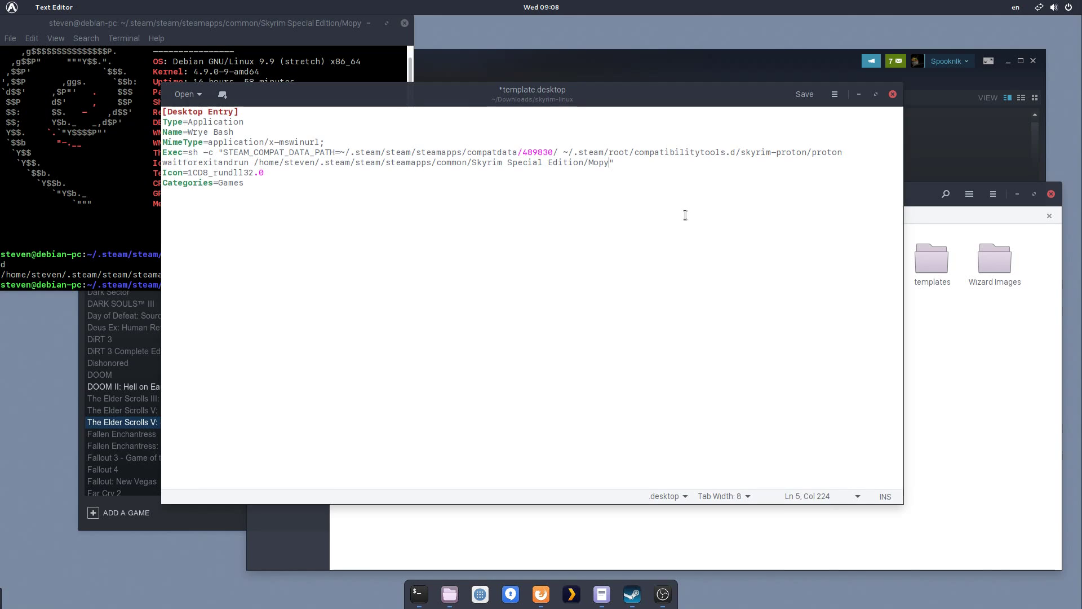
# Step: Append /Wrye\ Bash.exe to the Exec path, escape both spaces in Skyrim Special Edition with backslashes, and close the file
pyautogui.write('/Wrye\\ Bash.exe')
pyautogui.click(503, 163)
pyautogui.write('\\')
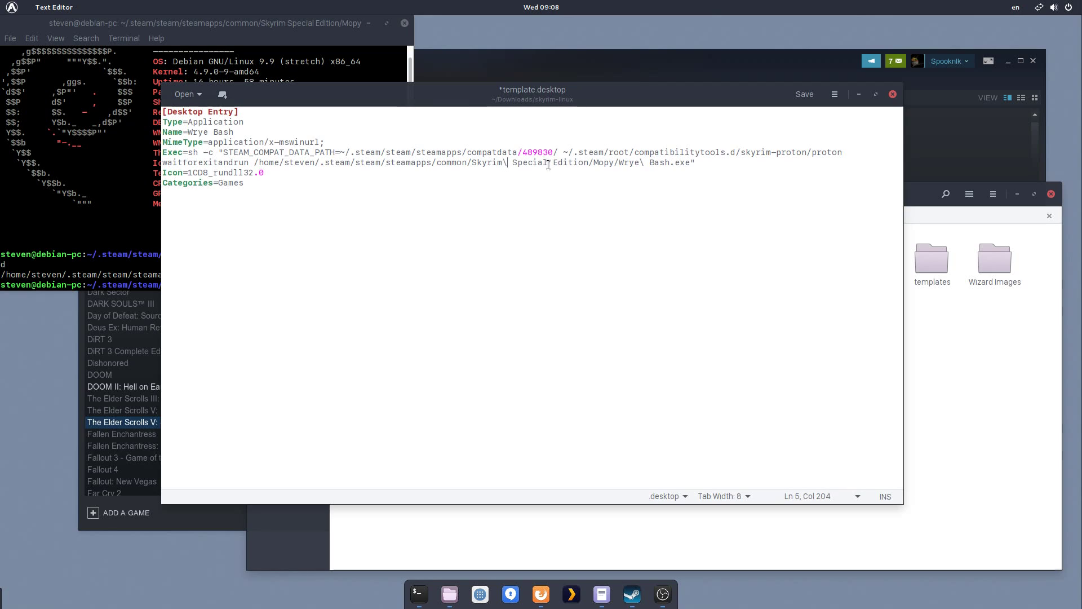
pyautogui.click(548, 164)
pyautogui.write('\\')
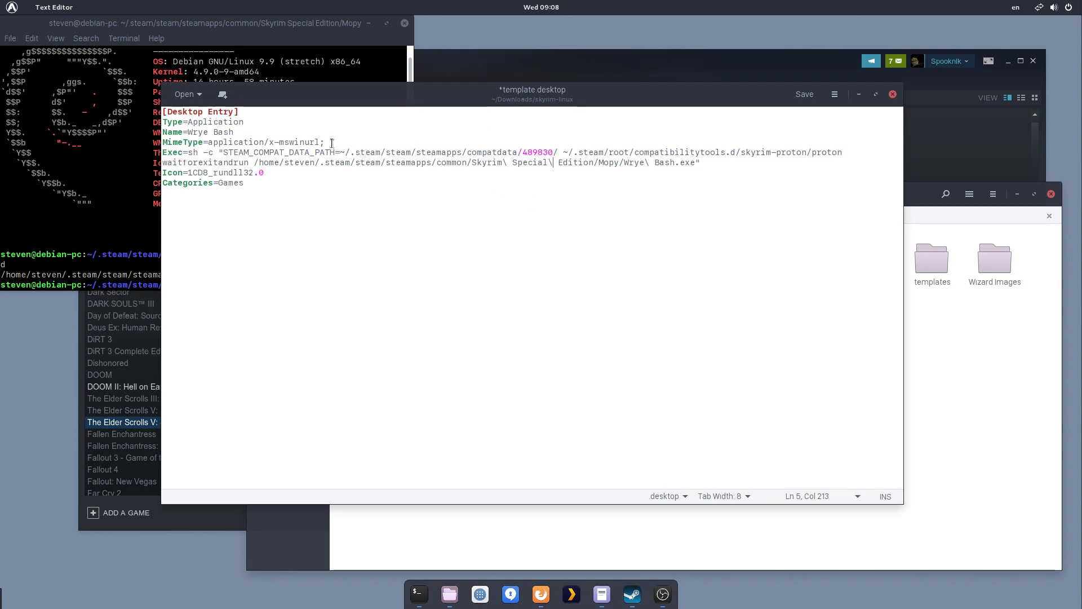
pyautogui.click(893, 94)
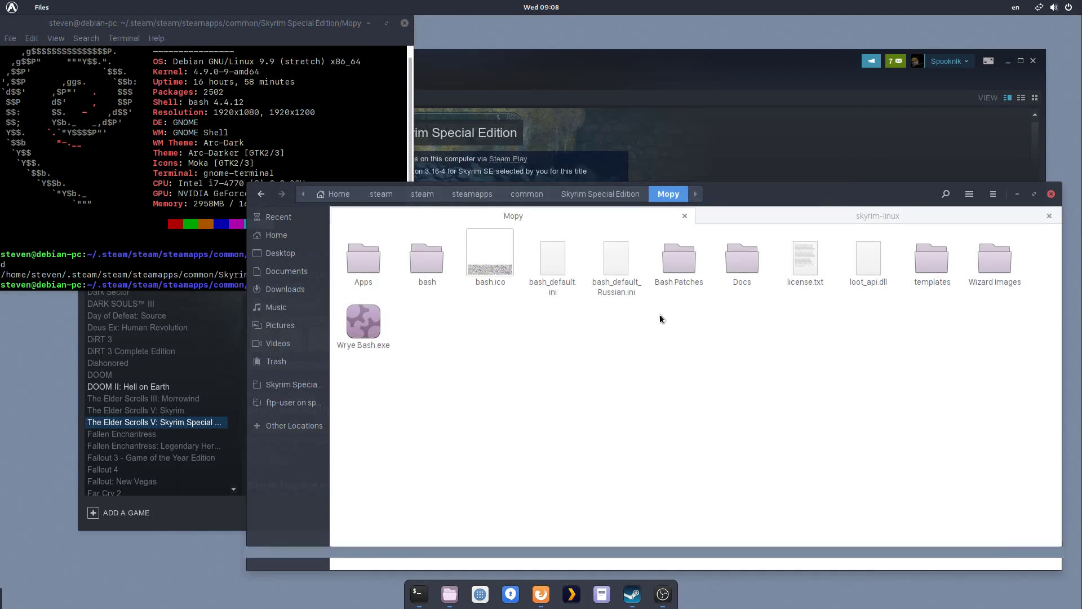
# Step: Switch to the skyrim-linux folder, close the terminal and minimize the Steam window
pyautogui.click(814, 219)
pyautogui.click(404, 23)
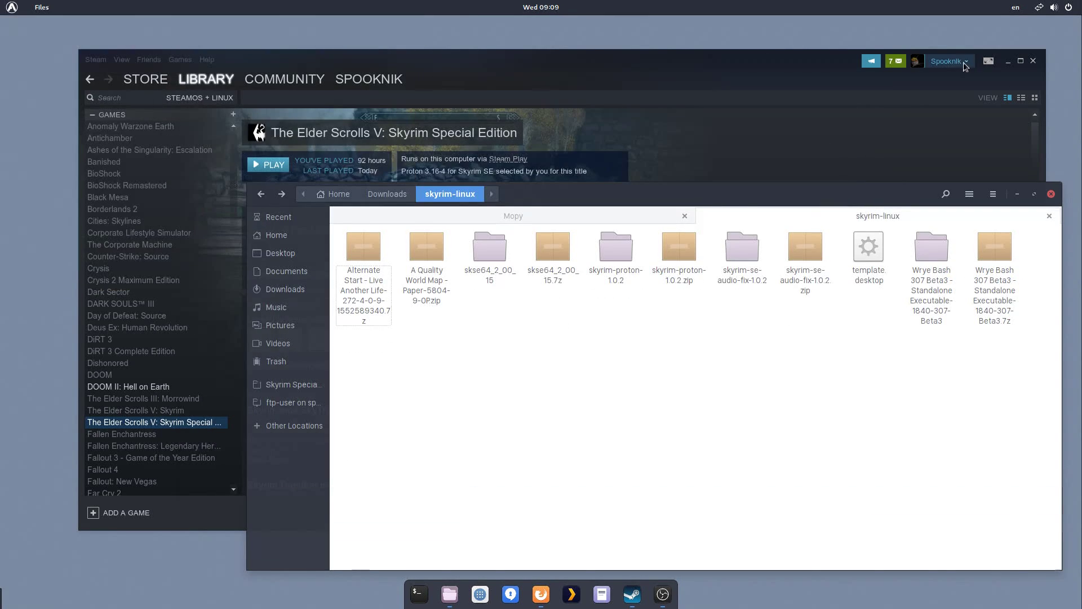
pyautogui.click(1008, 61)
pyautogui.moveTo(697, 201); pyautogui.dragTo(639, 147)
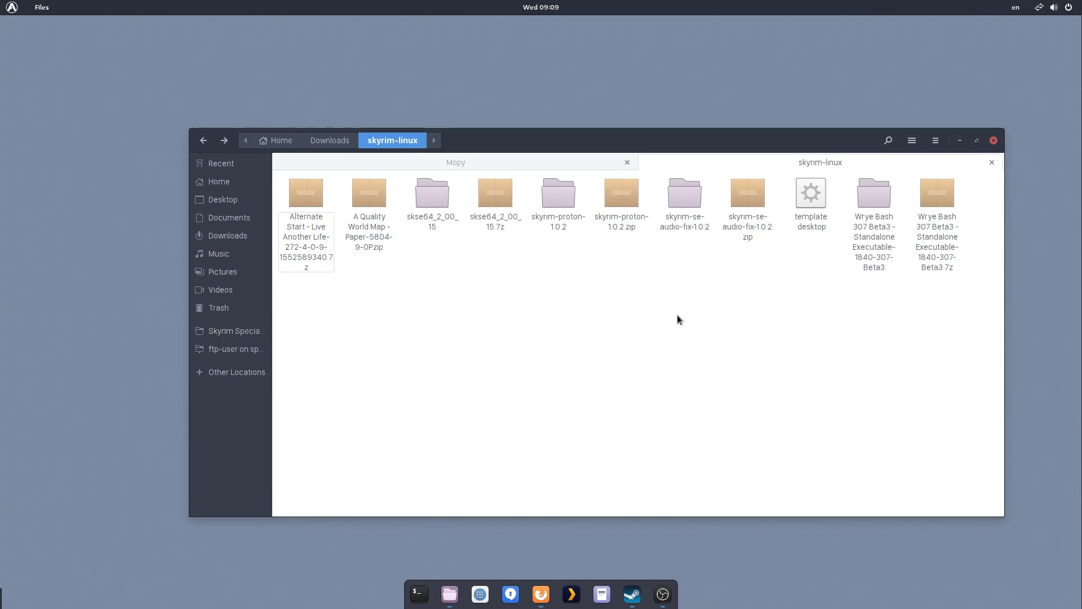
# Step: Rename template.desktop to Wrye.desktop in the skyrim-linux folder
pyautogui.rightClick(801, 216)
pyautogui.click(839, 351)
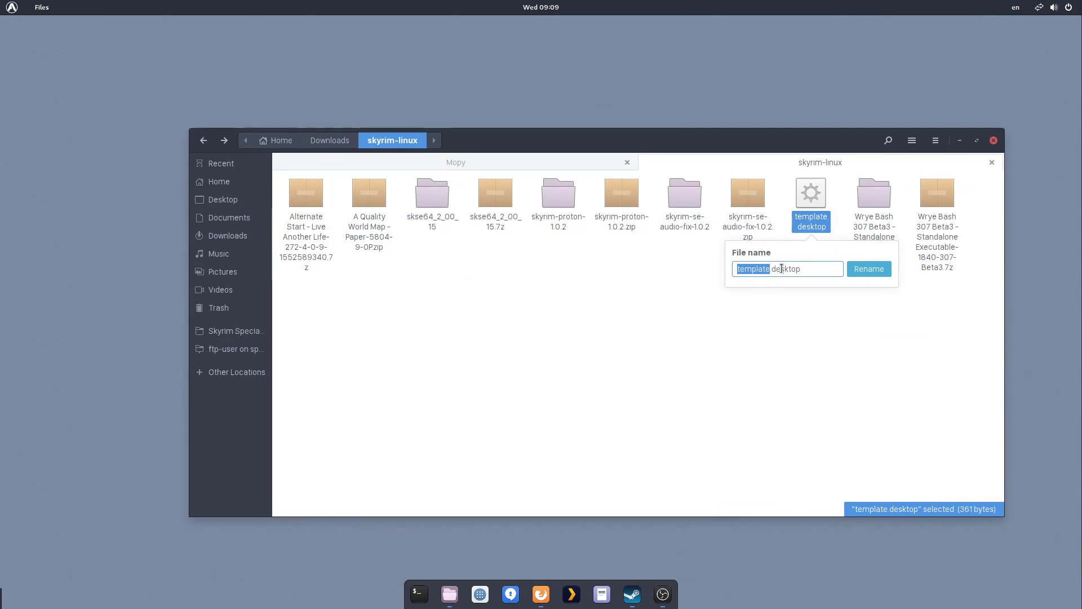
pyautogui.press('End')
pyautogui.hotkey('ctrl', 'shift', 'Left')
pyautogui.hotkey('ctrl', 'shift', 'Left')
pyautogui.write('Wrye.desktop')
pyautogui.press('Return')
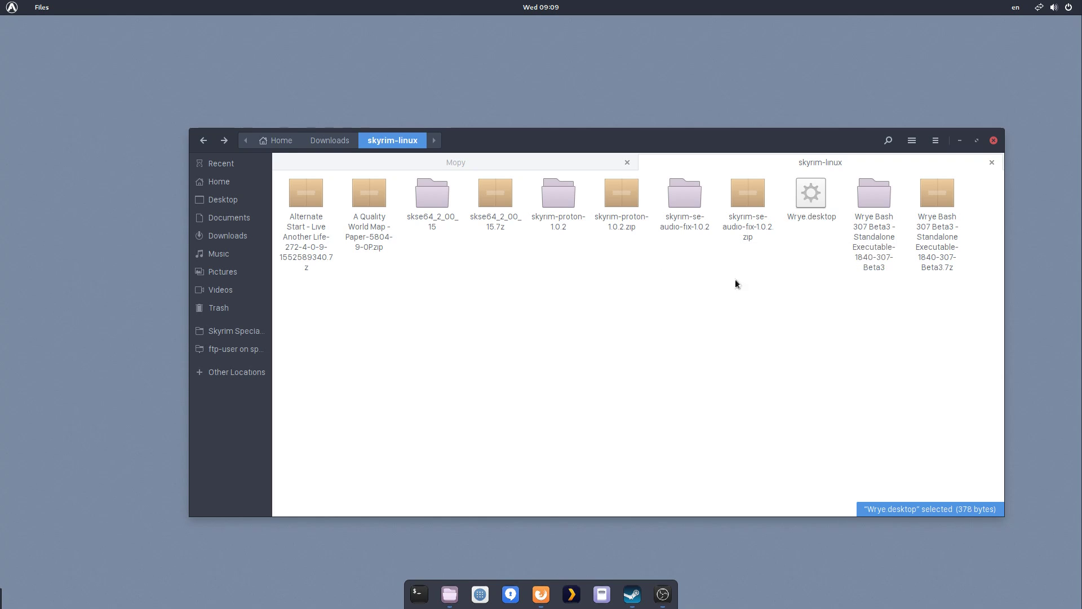
# Step: Run Wrye.desktop, trusting it as an application launcher, and close the Wrye Bash window it starts
pyautogui.doubleClick(803, 202)
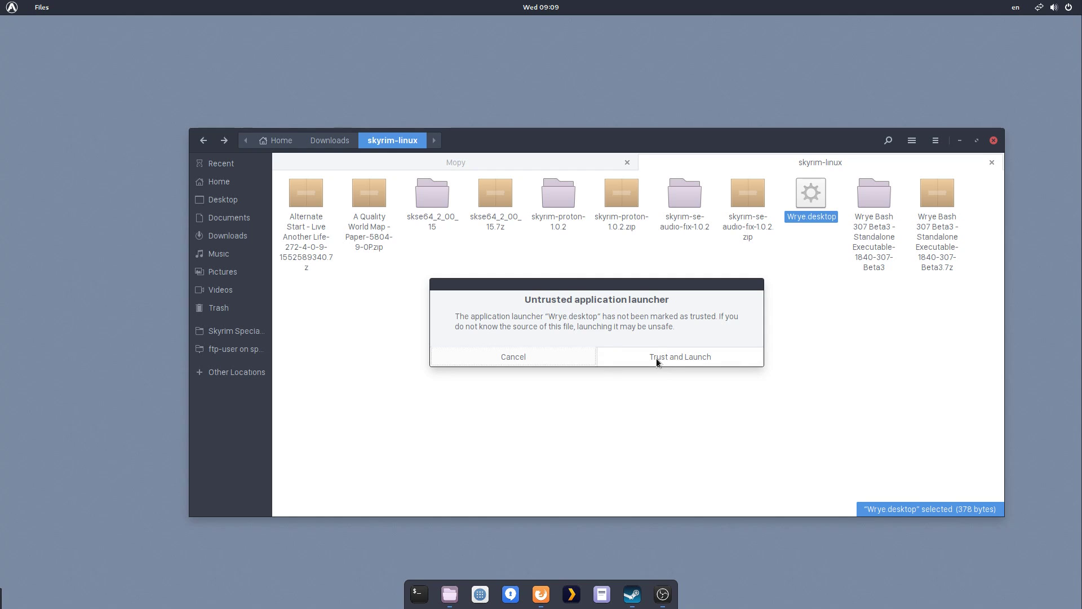
pyautogui.click(655, 357)
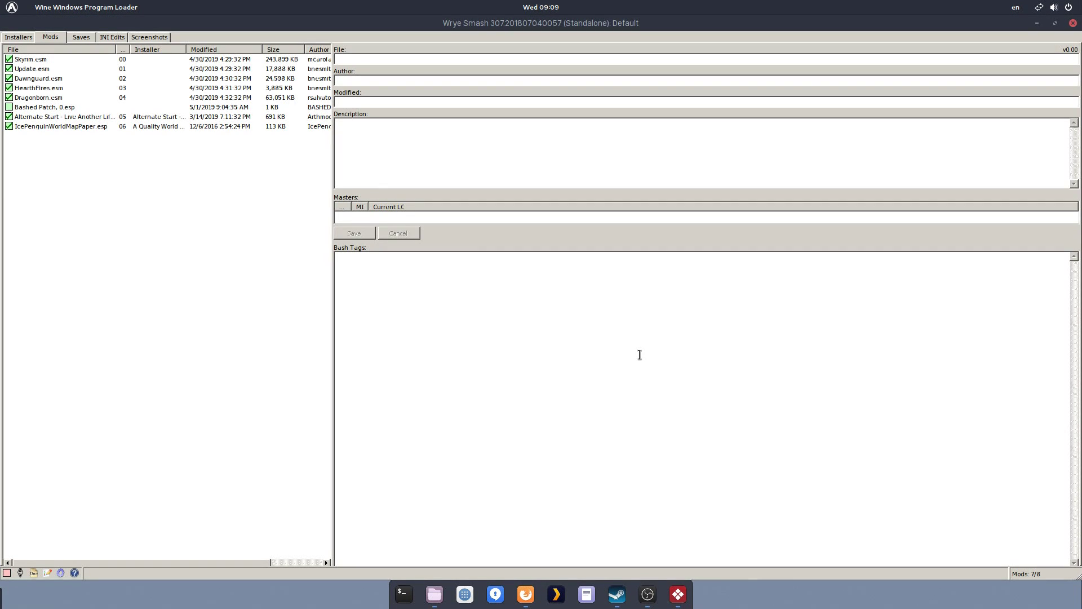
pyautogui.click(1073, 23)
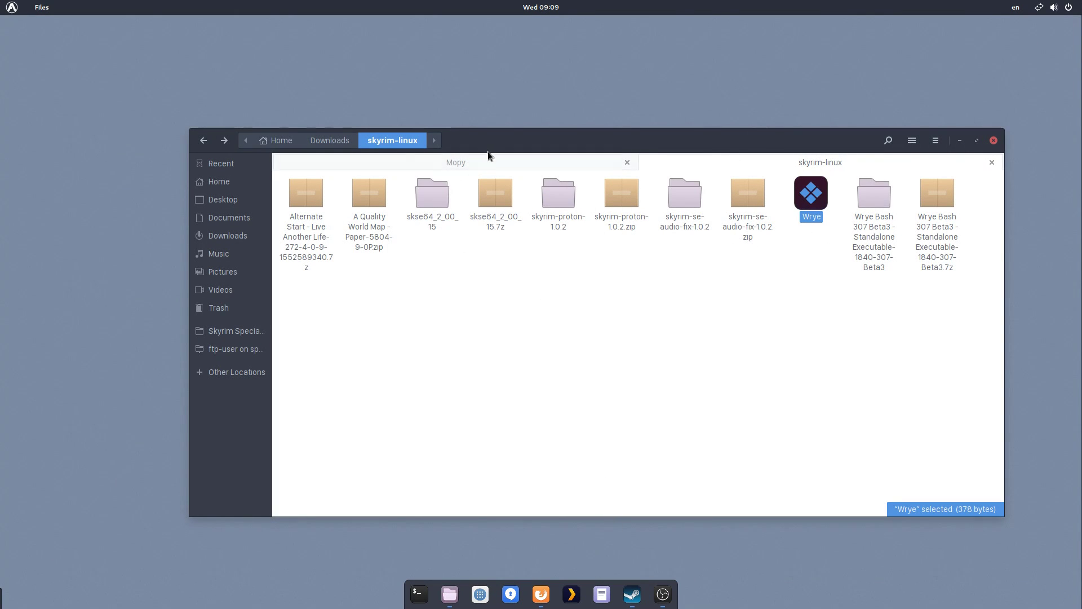
pyautogui.moveTo(490, 146); pyautogui.dragTo(481, 145)
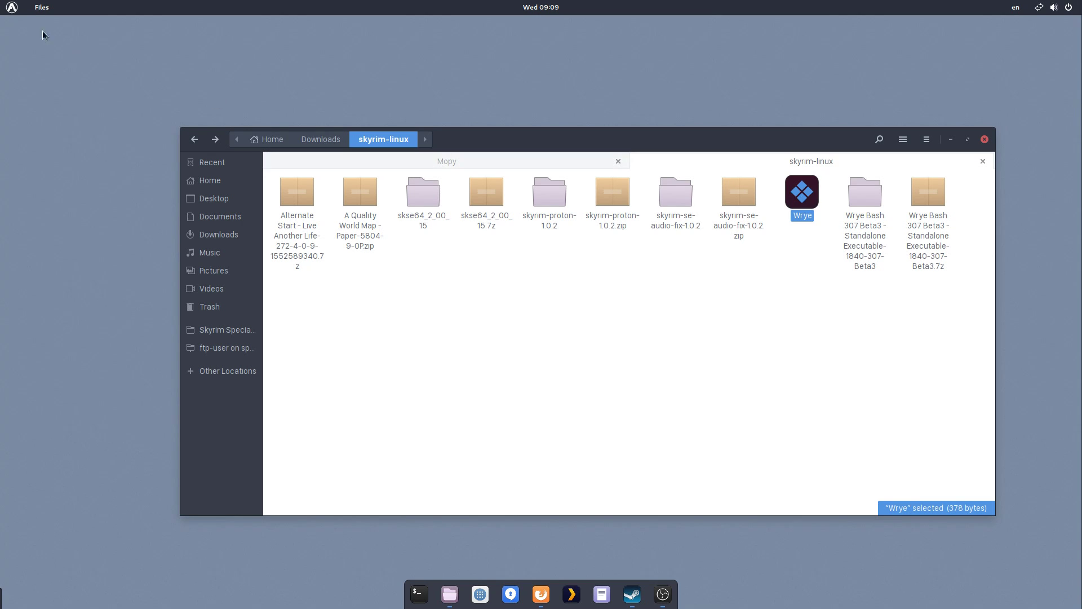
pyautogui.click(7, 6)
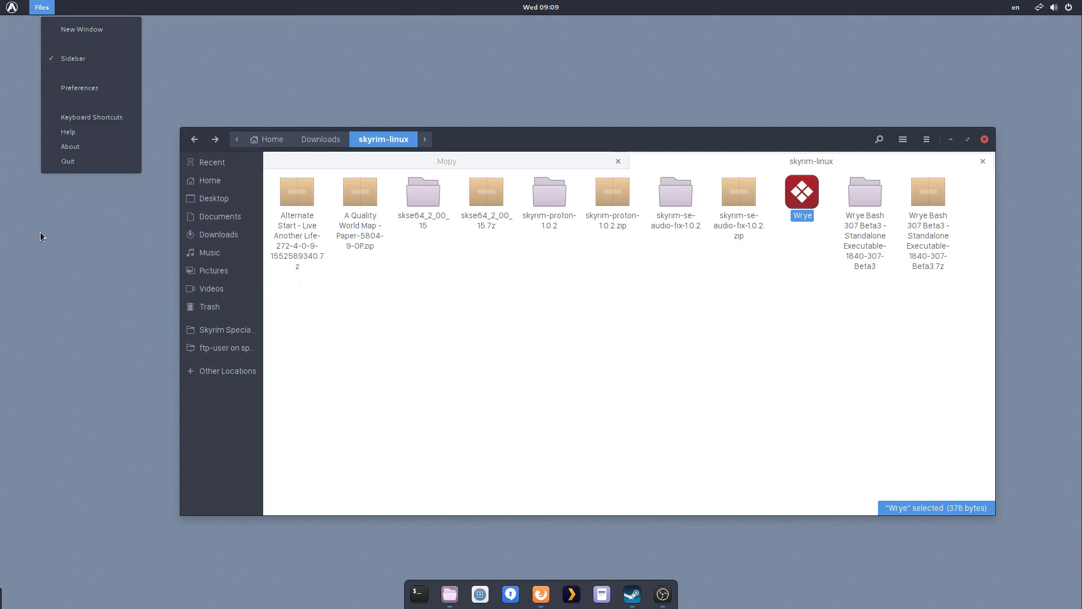
pyautogui.click(541, 135)
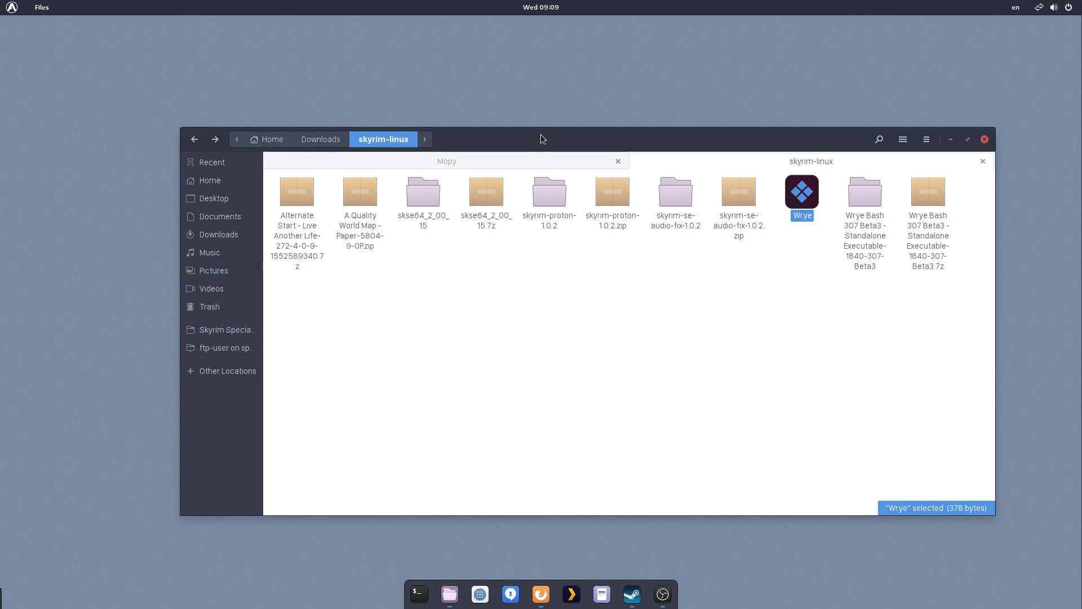
# Step: Open the hidden ~/.local/share/applications folder in a new file manager tab alongside the skyrim-linux folder
pyautogui.hotkey('ctrl', 't')
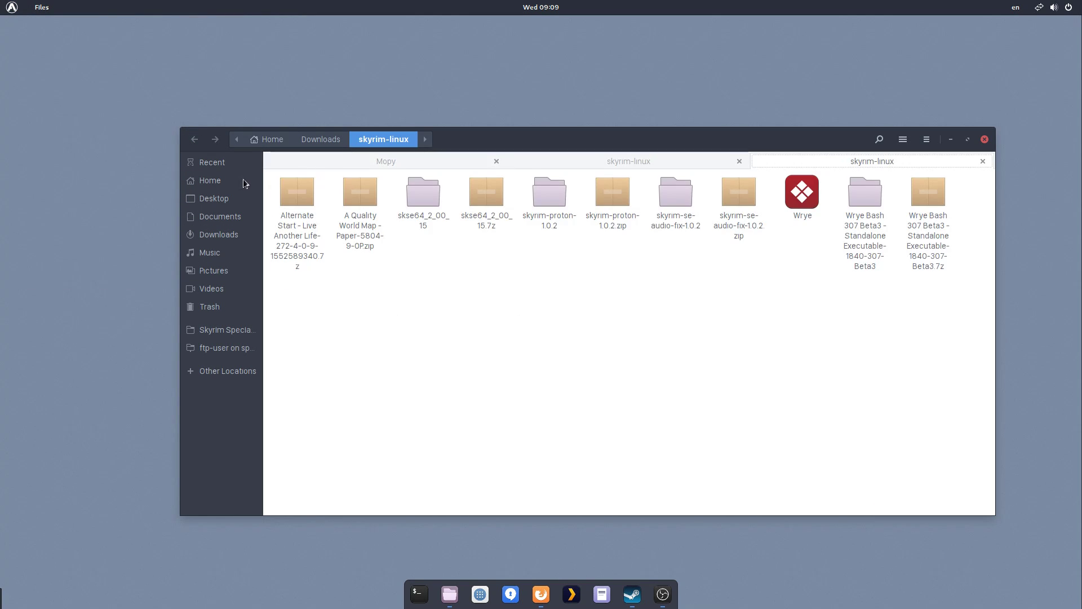
pyautogui.click(242, 179)
pyautogui.click(612, 436)
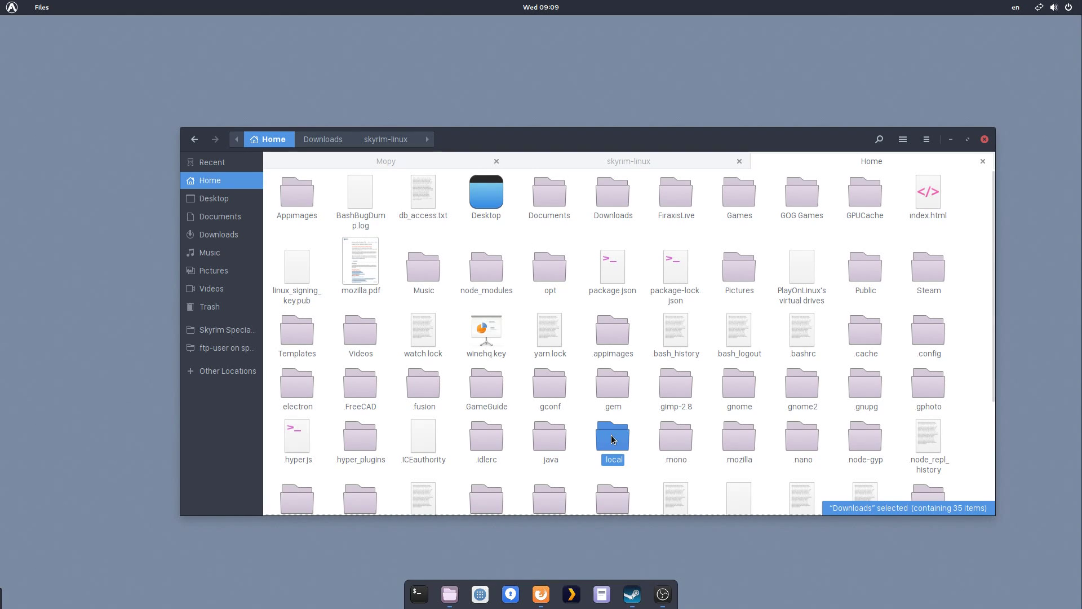
pyautogui.doubleClick(612, 439)
pyautogui.hotkey('alt', 'Left')
pyautogui.hotkey('ctrl', 'r')
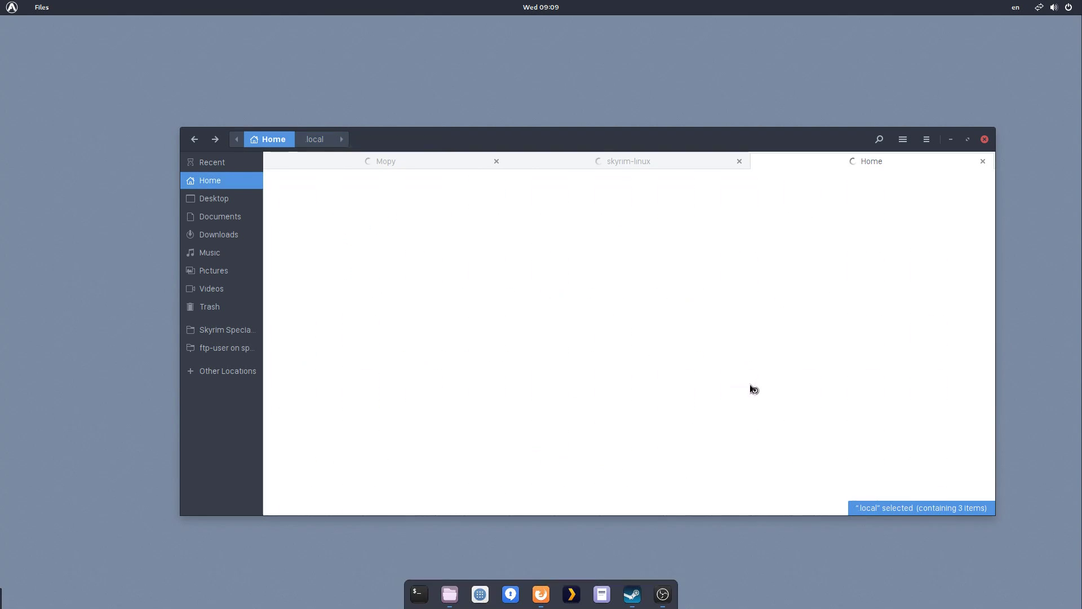
pyautogui.doubleClick(619, 437)
pyautogui.doubleClick(412, 192)
pyautogui.doubleClick(431, 197)
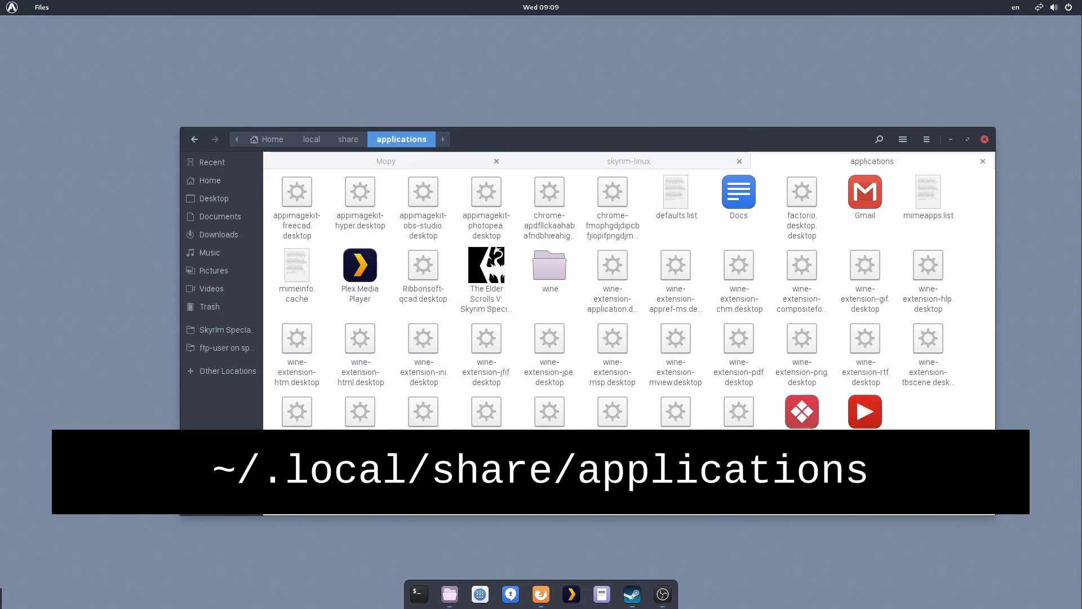
pyautogui.click(565, 157)
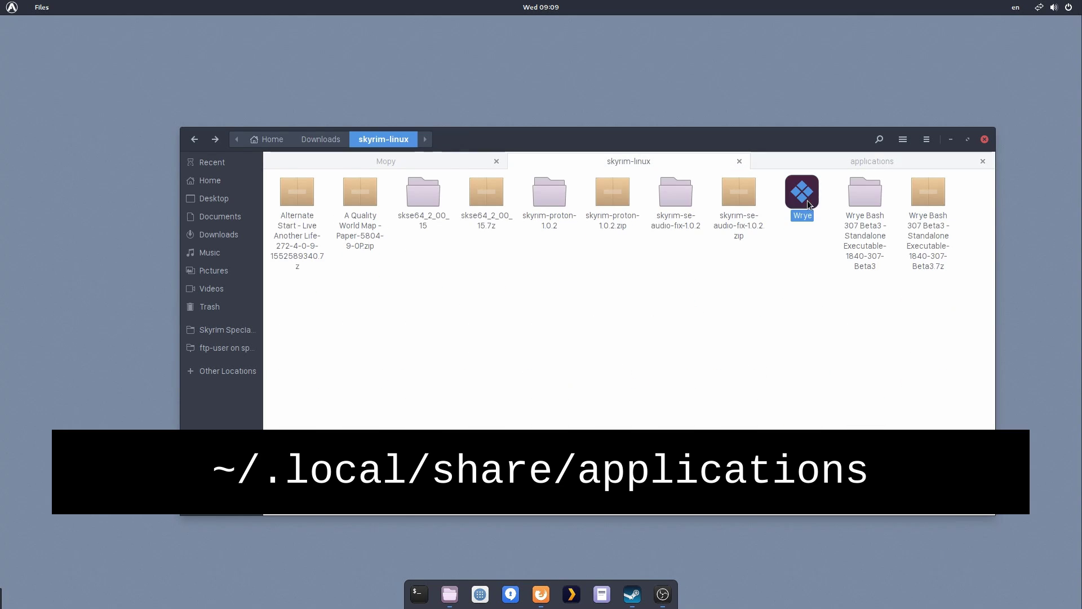
pyautogui.click(810, 161)
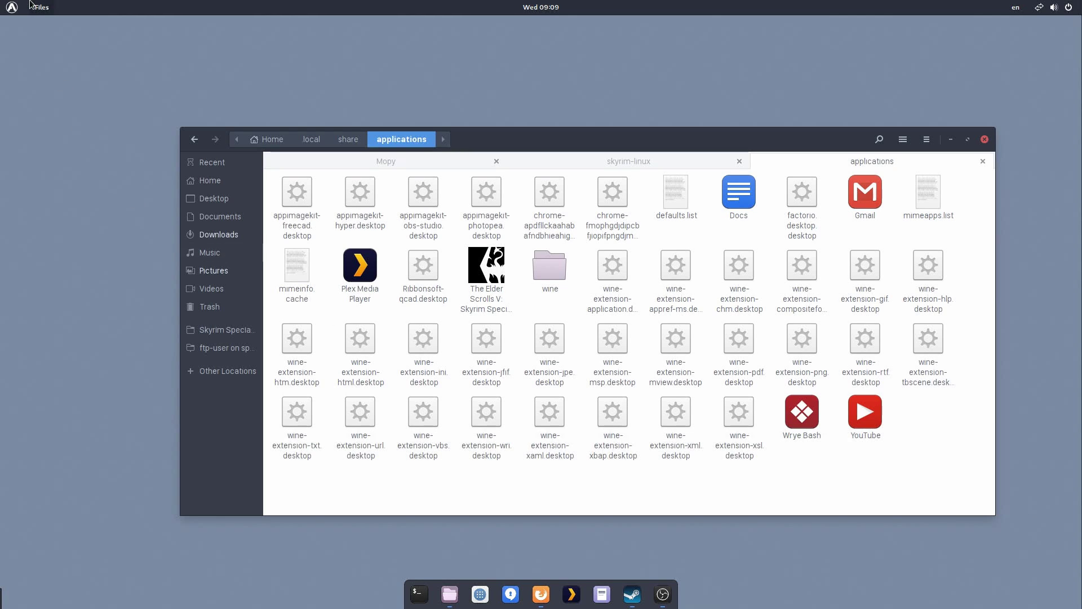
pyautogui.click(20, 7)
pyautogui.write('wyr')
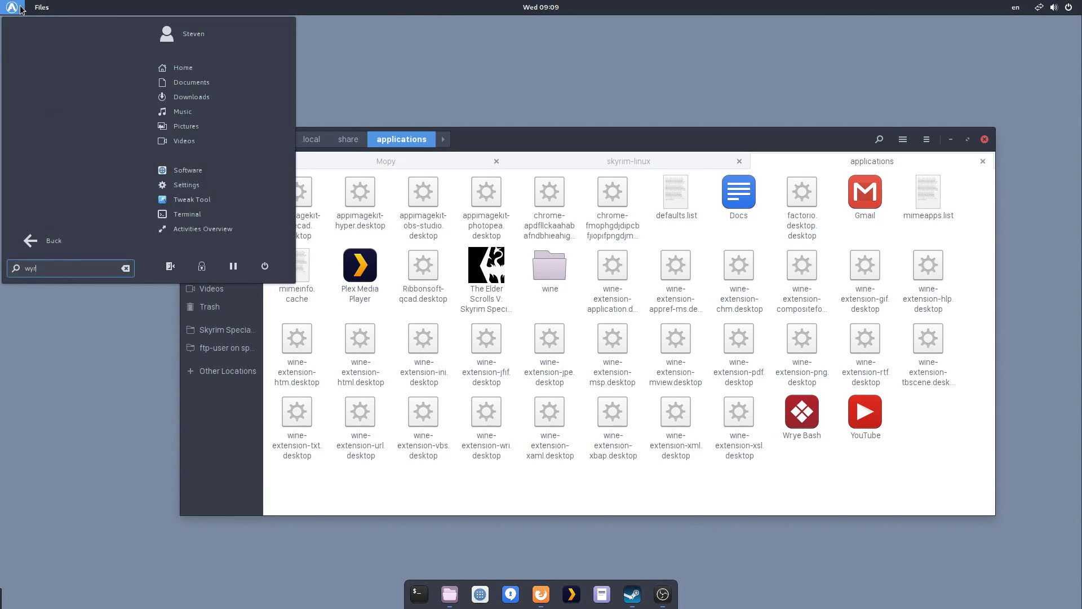
pyautogui.press('BackSpace')
pyautogui.press('BackSpace')
pyautogui.press('BackSpace')
pyautogui.click(33, 8)
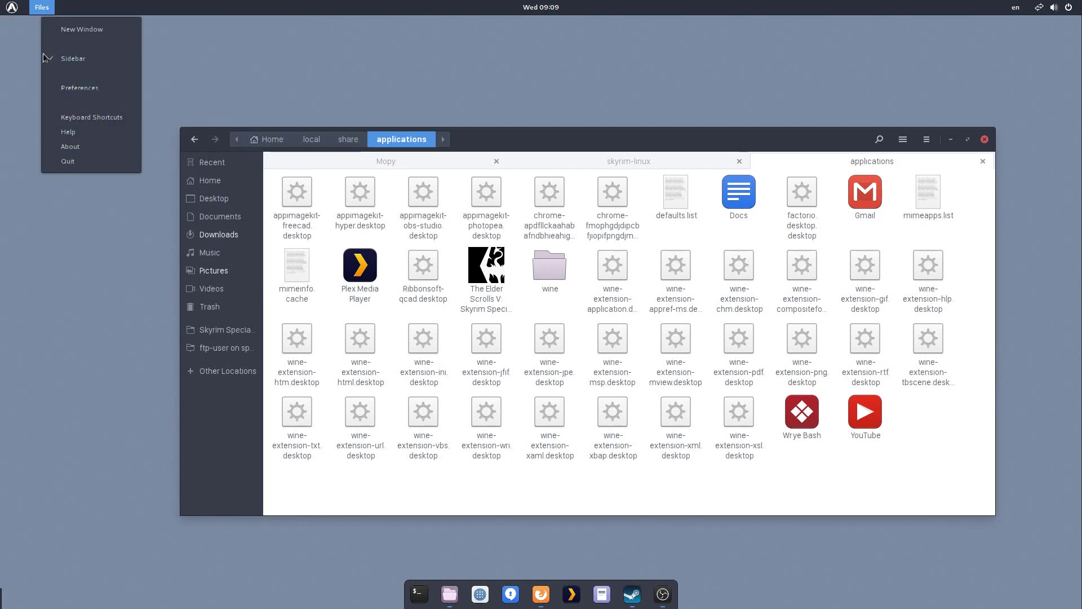
# Step: Search the system's application launcher for "wr", start Wrye Bash from there and close its window
pyautogui.click(5, 8)
pyautogui.write('wr')
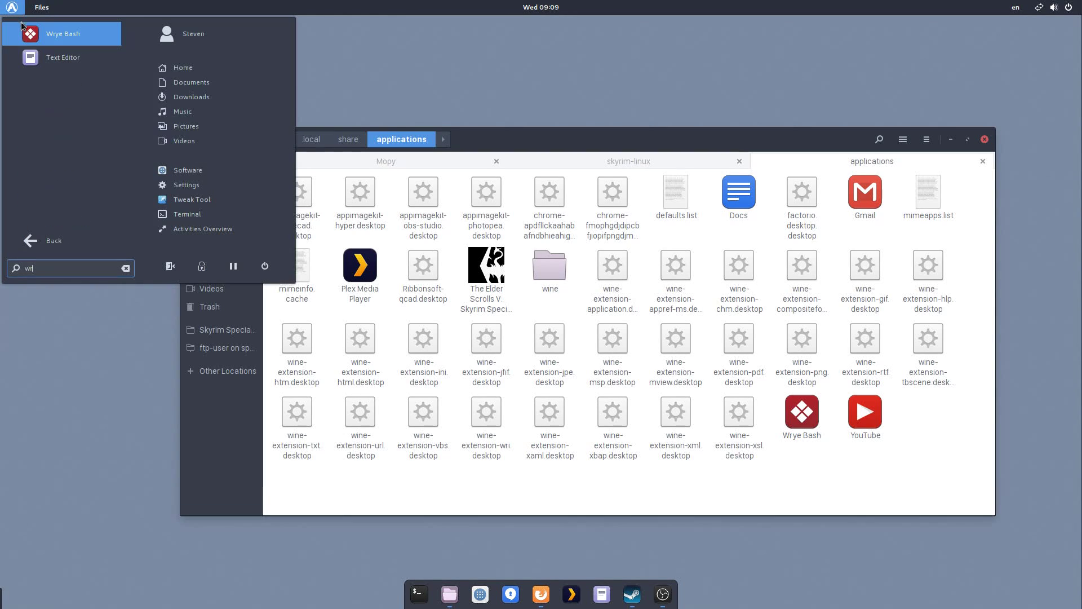
pyautogui.click(24, 28)
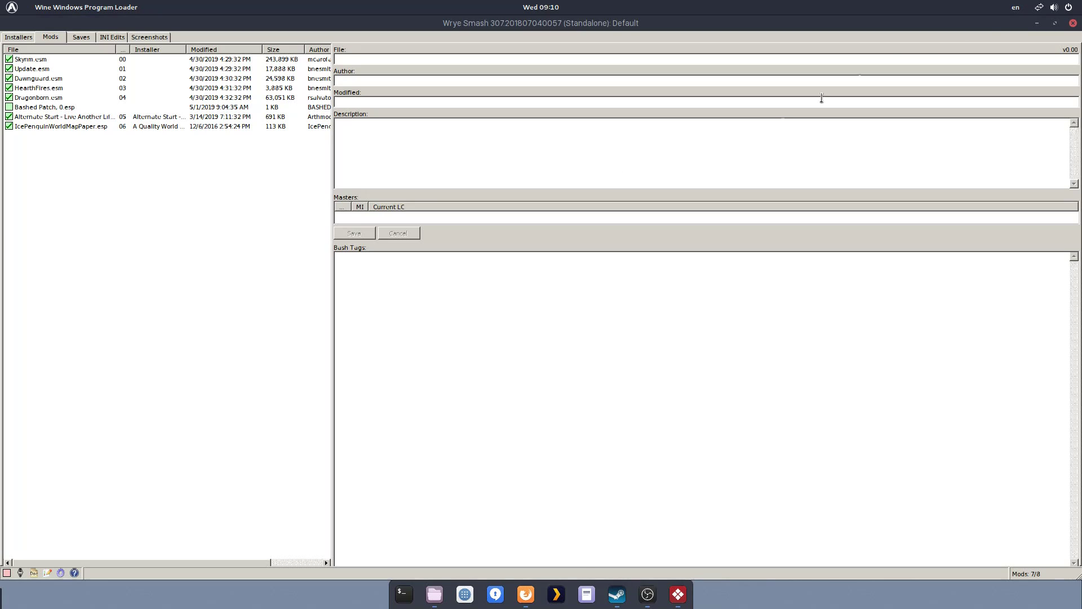
pyautogui.click(1073, 24)
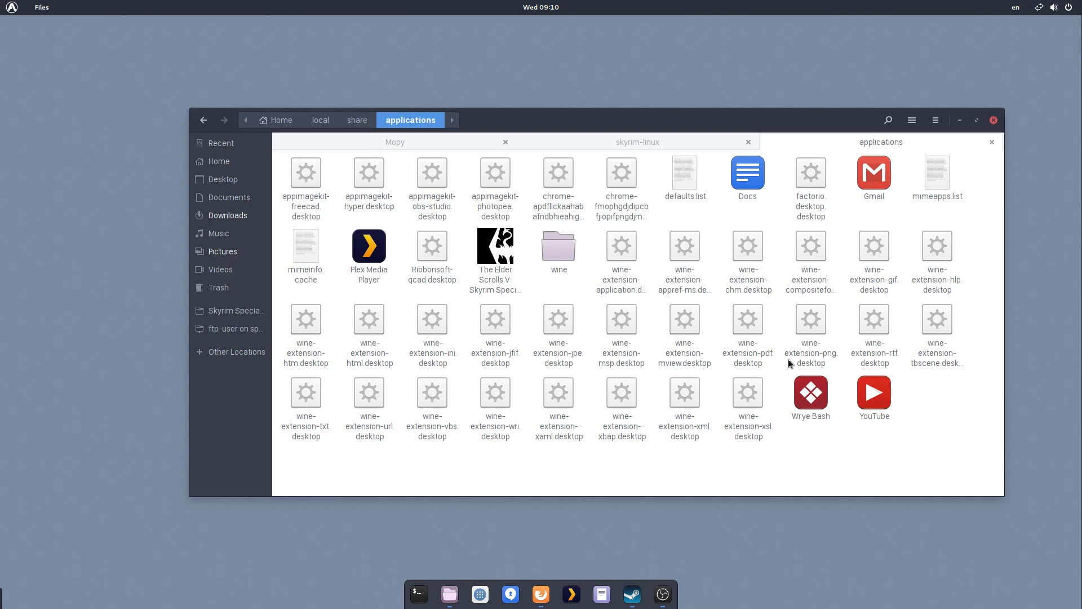
# Step: Switch to Steam and create a desktop shortcut for The Elder Scrolls V: Skyrim Special Edition from the library
pyautogui.click(520, 273)
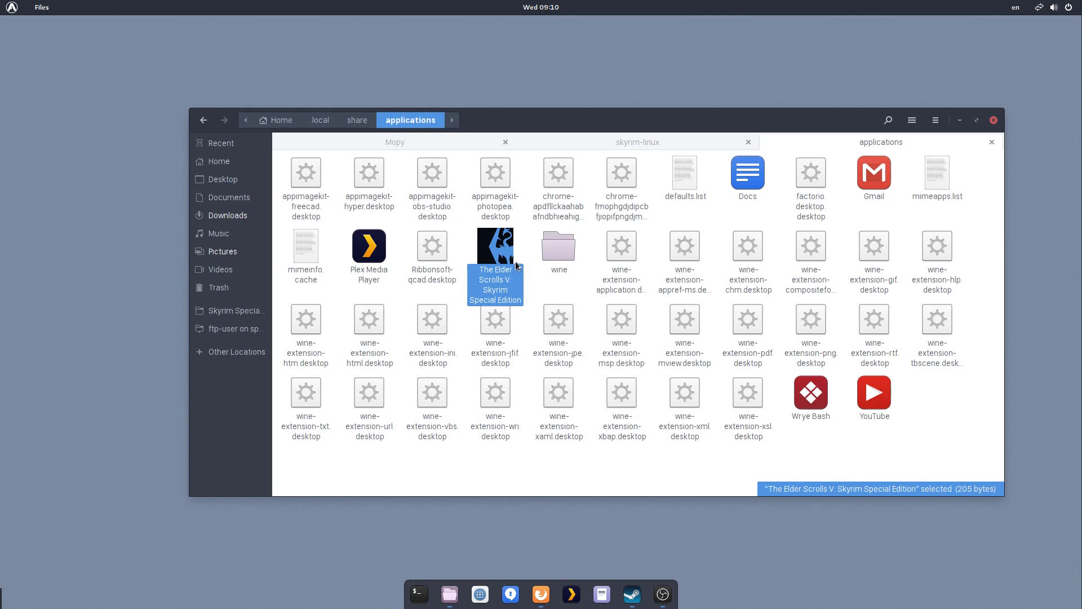
pyautogui.click(578, 462)
pyautogui.click(633, 594)
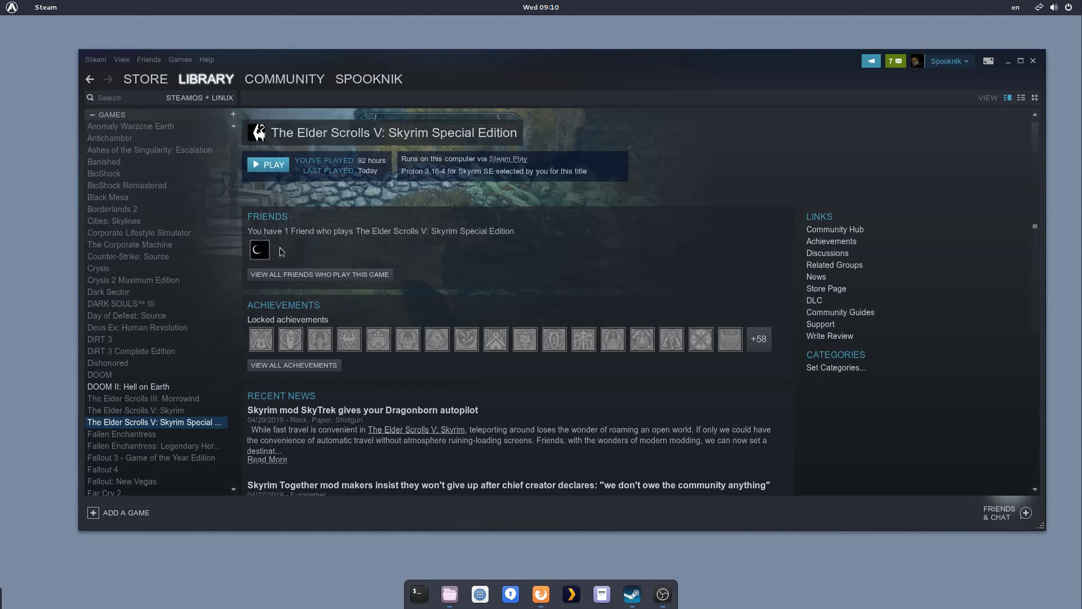
pyautogui.rightClick(171, 424)
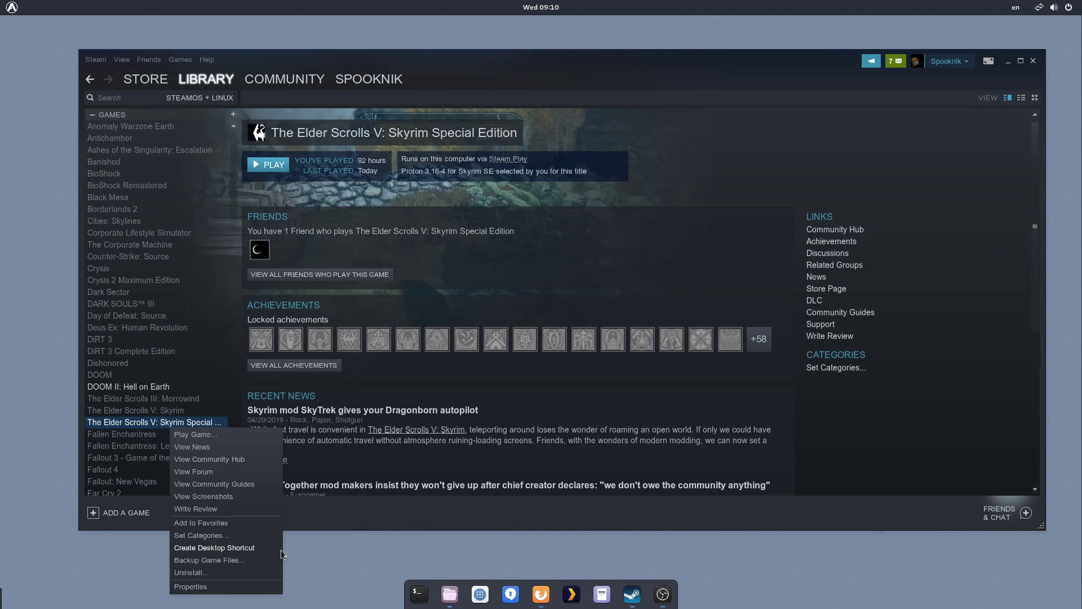
pyautogui.click(265, 548)
# Step: Bring the applications folder forward and search the system's application launcher for "sky"
pyautogui.moveTo(653, 62); pyautogui.dragTo(647, 281)
pyautogui.click(498, 251)
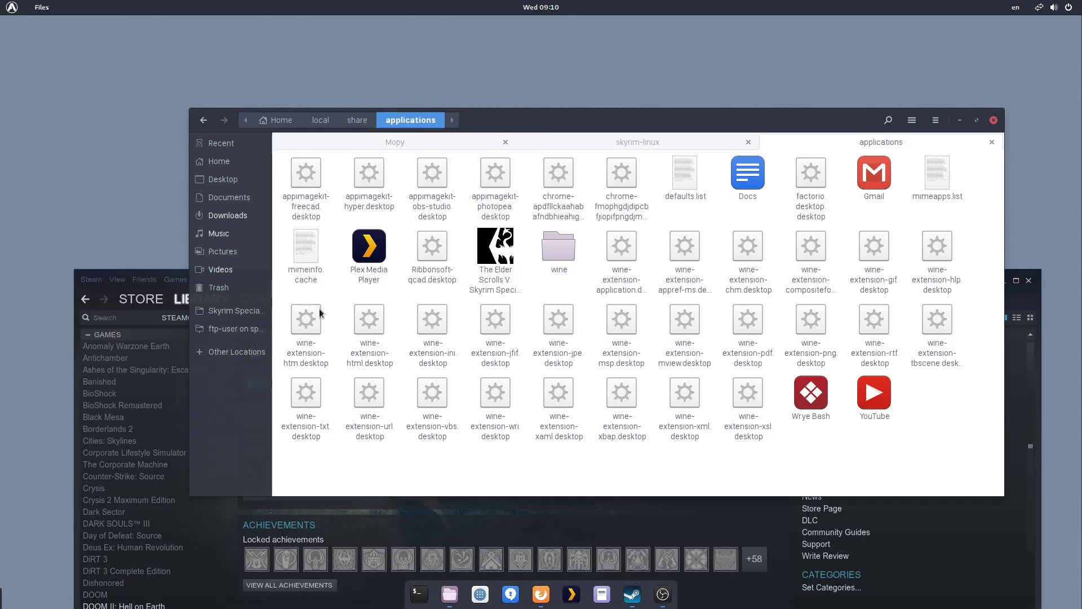
pyautogui.moveTo(443, 126); pyautogui.dragTo(465, 81)
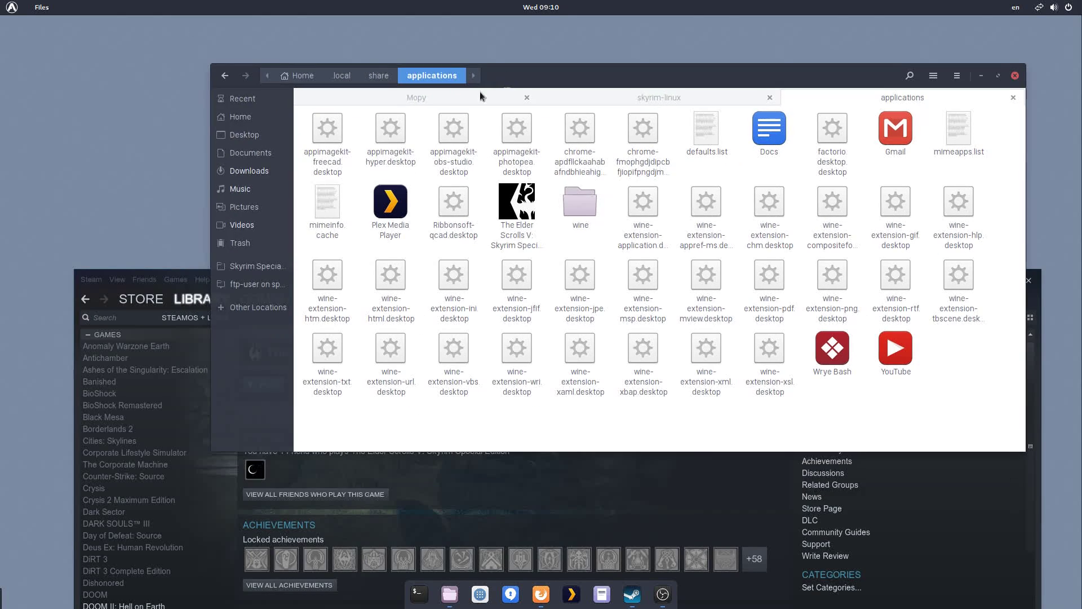
pyautogui.click(2, 4)
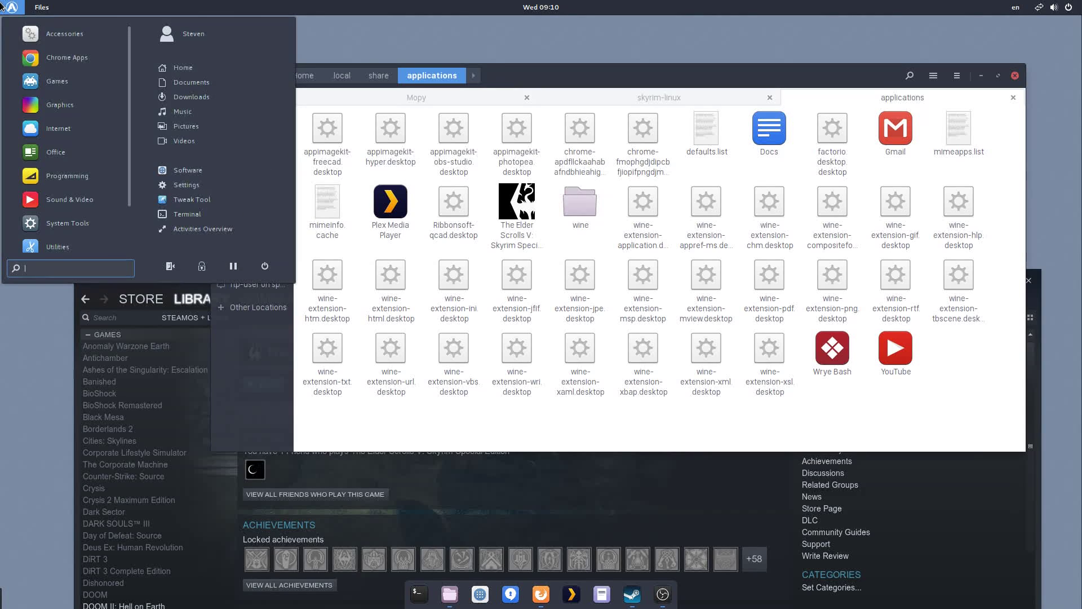
pyautogui.write('sky')
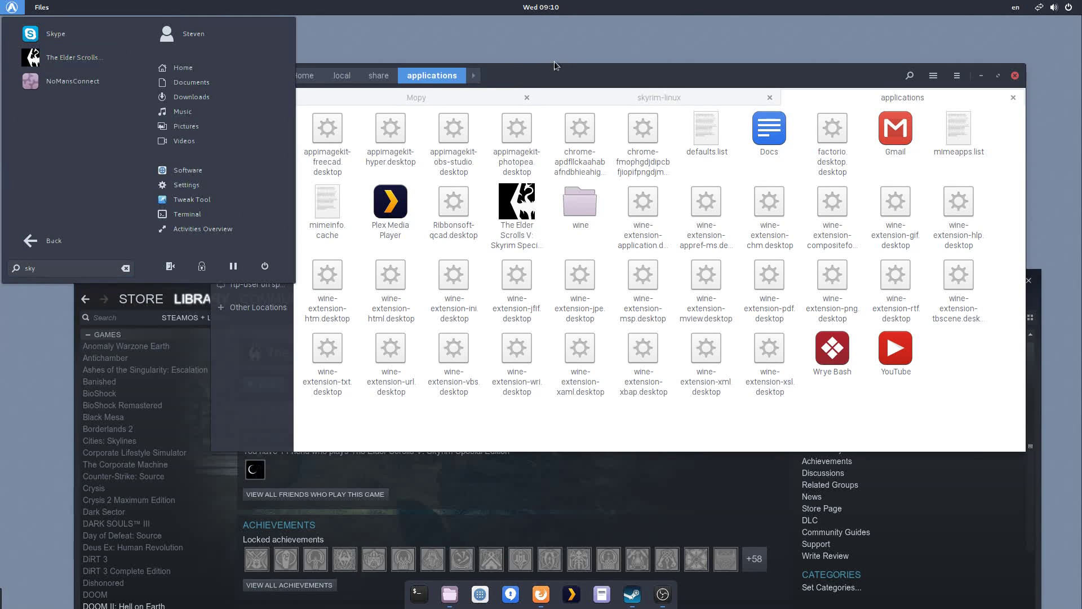
pyautogui.click(554, 65)
pyautogui.moveTo(554, 65); pyautogui.dragTo(425, 43)
pyautogui.click(951, 297)
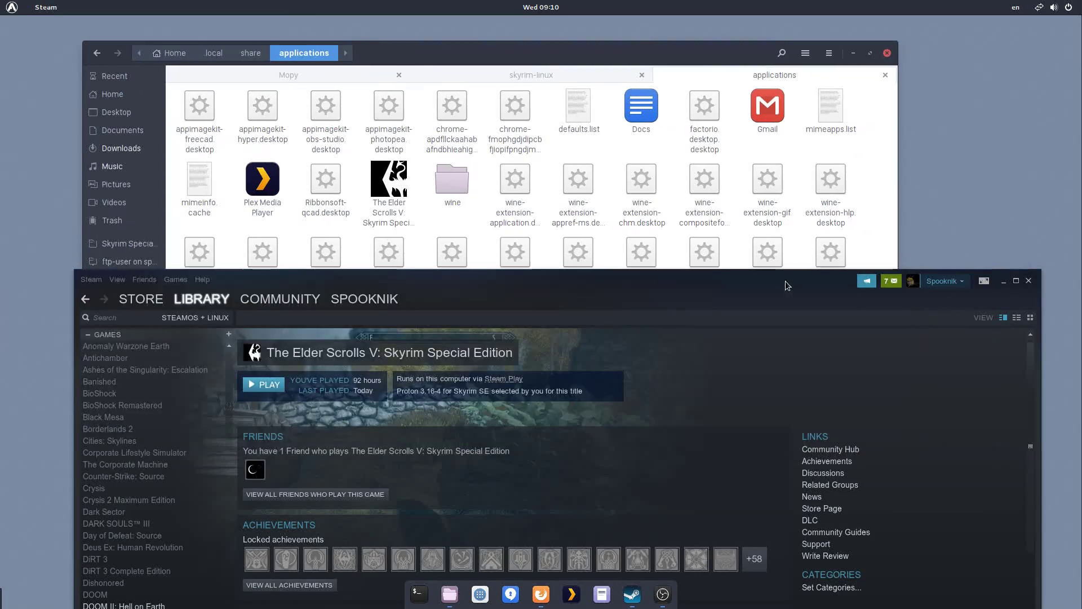
pyautogui.moveTo(786, 281); pyautogui.dragTo(826, 90)
pyautogui.moveTo(706, 50); pyautogui.dragTo(683, 50)
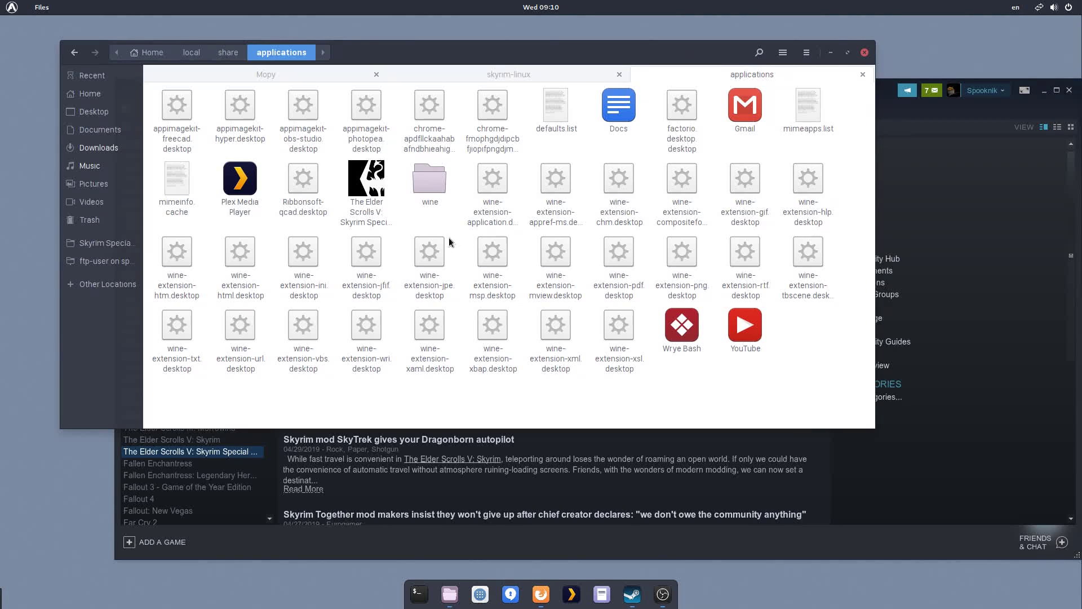
pyautogui.click(924, 110)
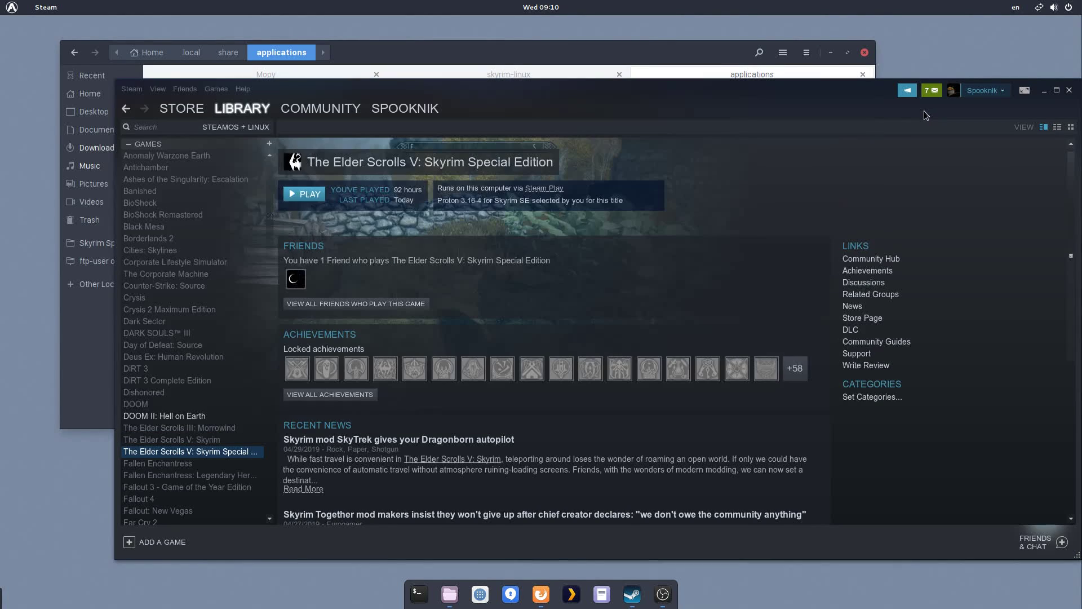
pyautogui.doubleClick(738, 100)
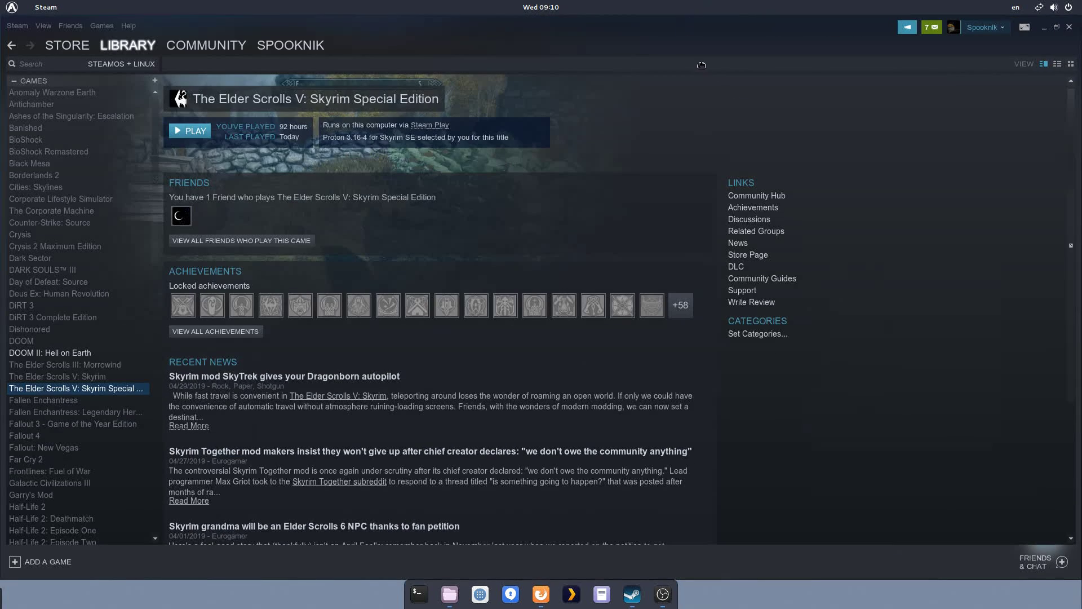
pyautogui.doubleClick(685, 20)
pyautogui.click(690, 44)
pyautogui.moveTo(691, 44); pyautogui.dragTo(672, 42)
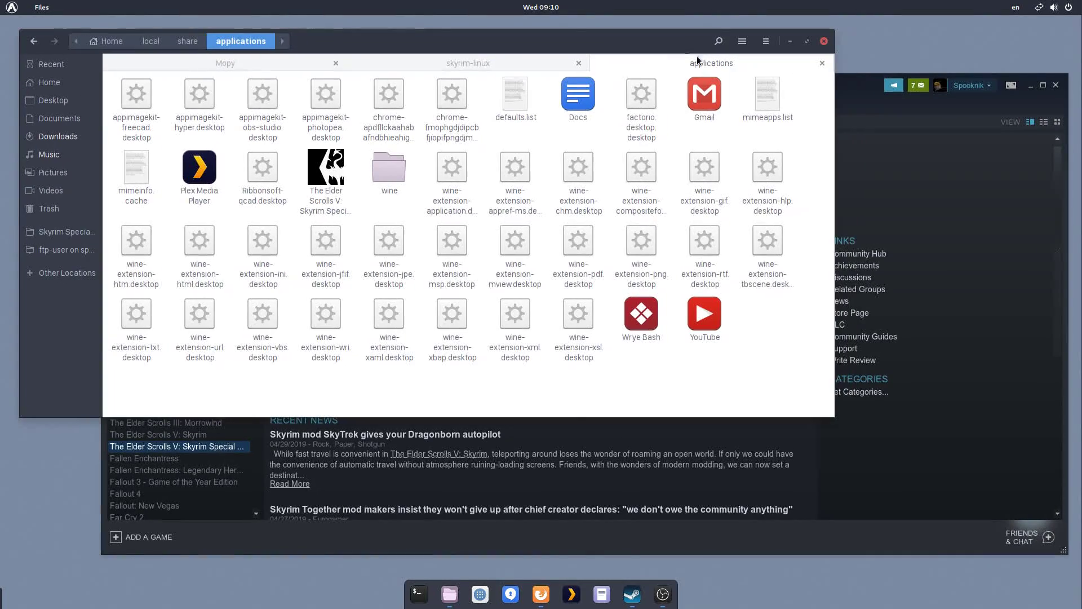
# Step: Switch to Steam, copy the current launch options from the Skyrim Special Edition properties and close the dialogs without changes
pyautogui.hotkey('alt', 'Tab')
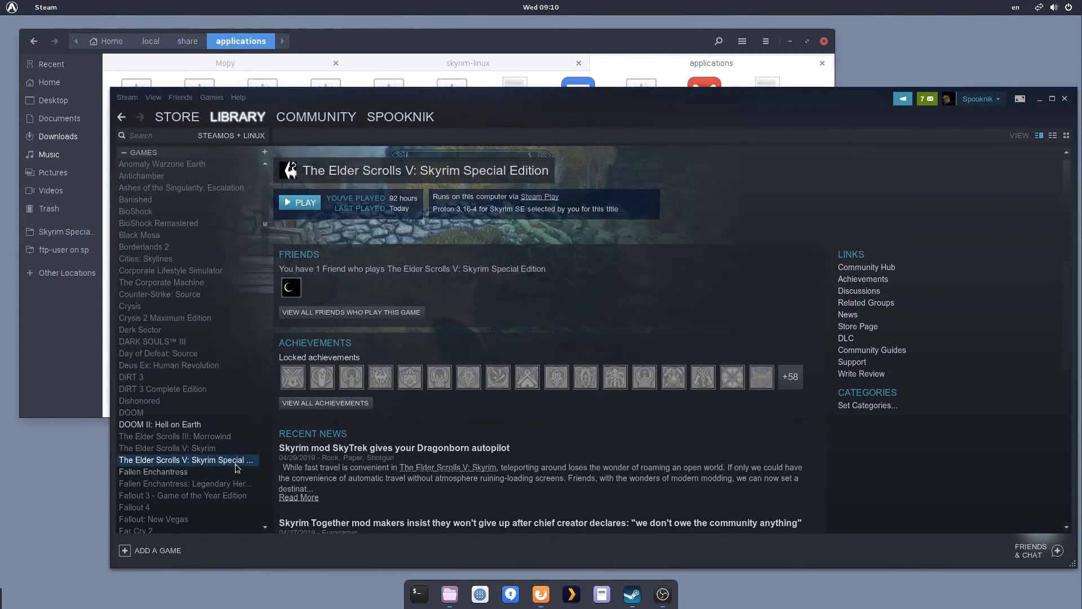
pyautogui.rightClick(233, 461)
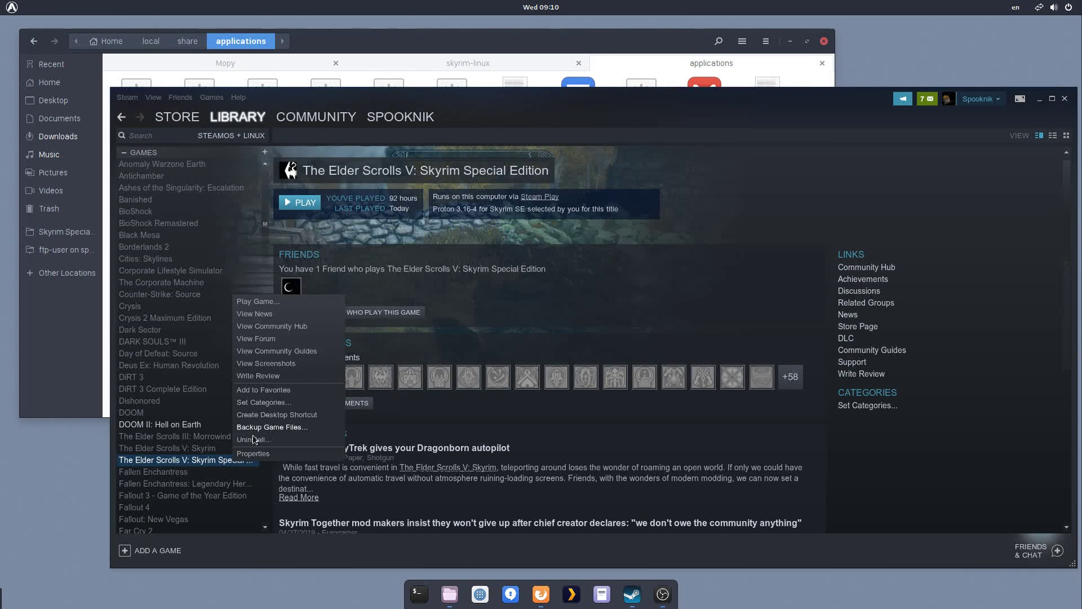
pyautogui.click(253, 454)
pyautogui.click(510, 264)
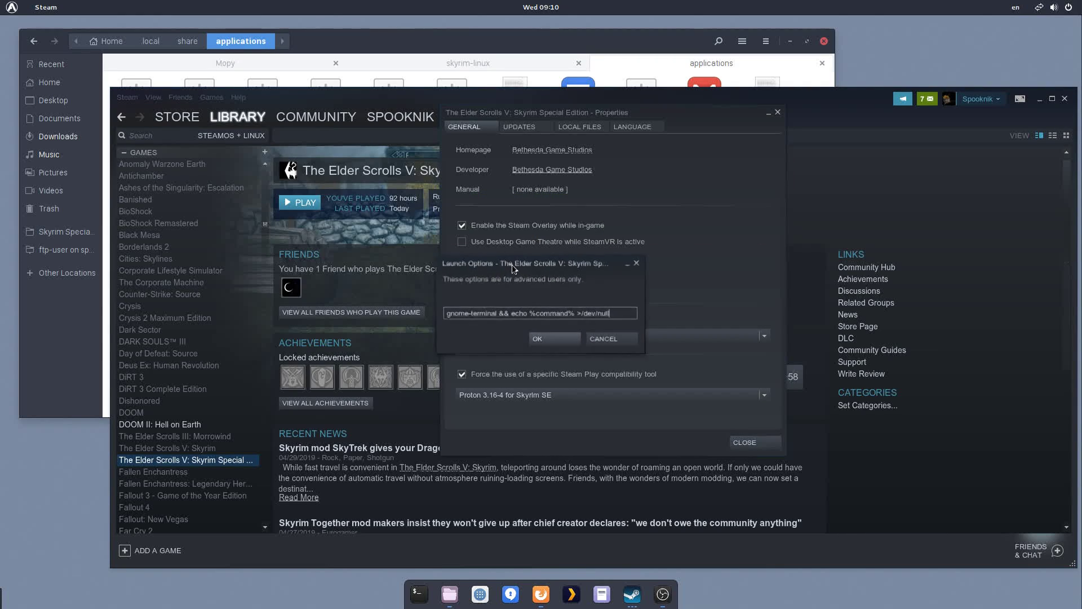
pyautogui.tripleClick(537, 312)
pyautogui.hotkey('ctrl', 'c')
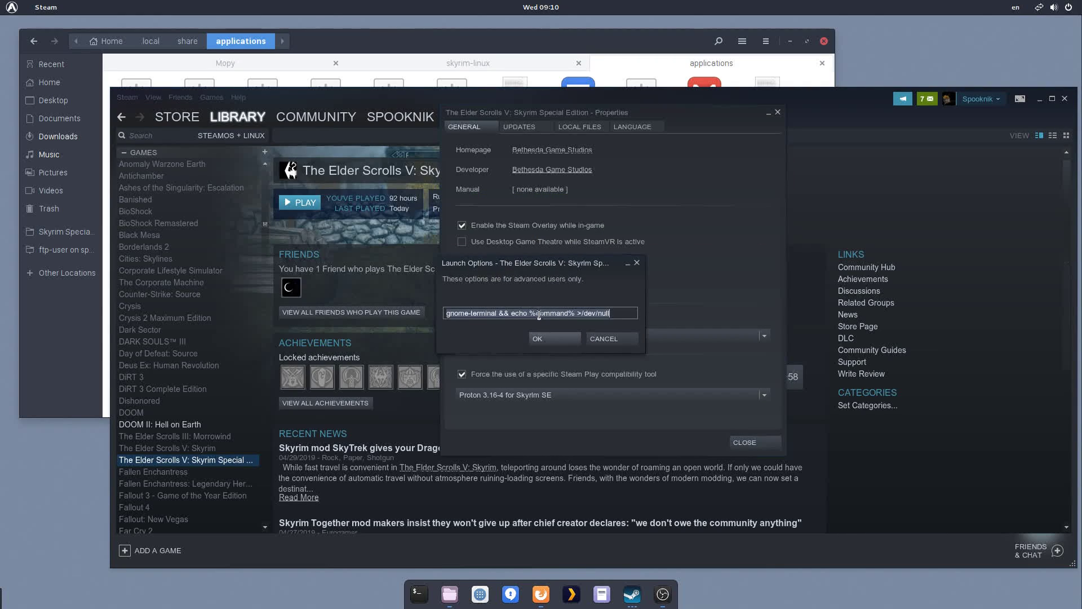
pyautogui.click(598, 338)
pyautogui.click(750, 443)
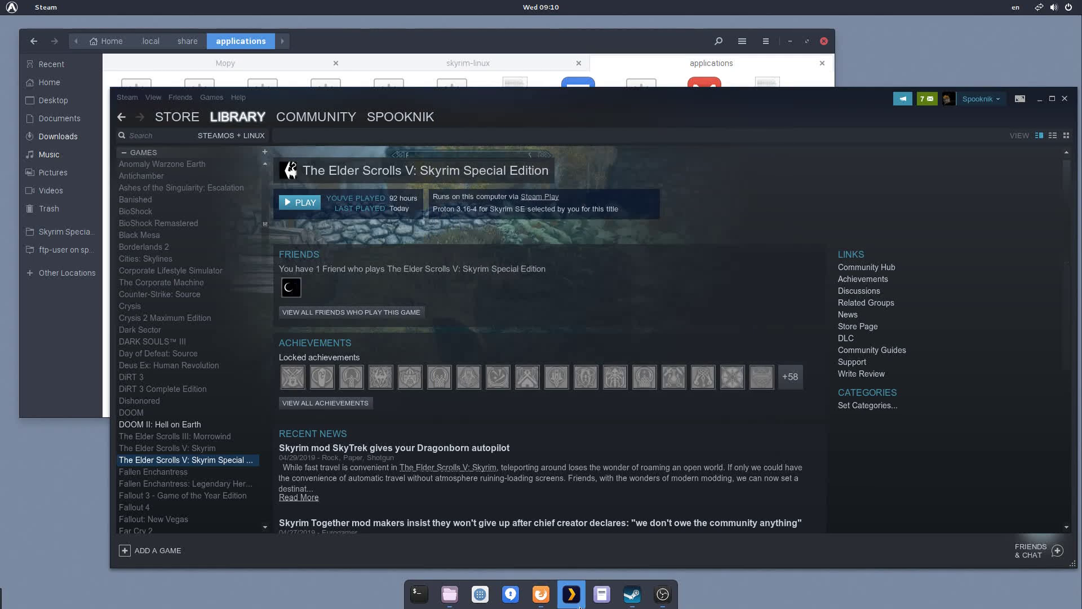
# Step: Paste the launch options into a new text editor document and replace gnome-terminal with ~/".steam/root/compatibilitytools.d/skyrim-proton/proton" run skse64_loader.exe
pyautogui.click(601, 594)
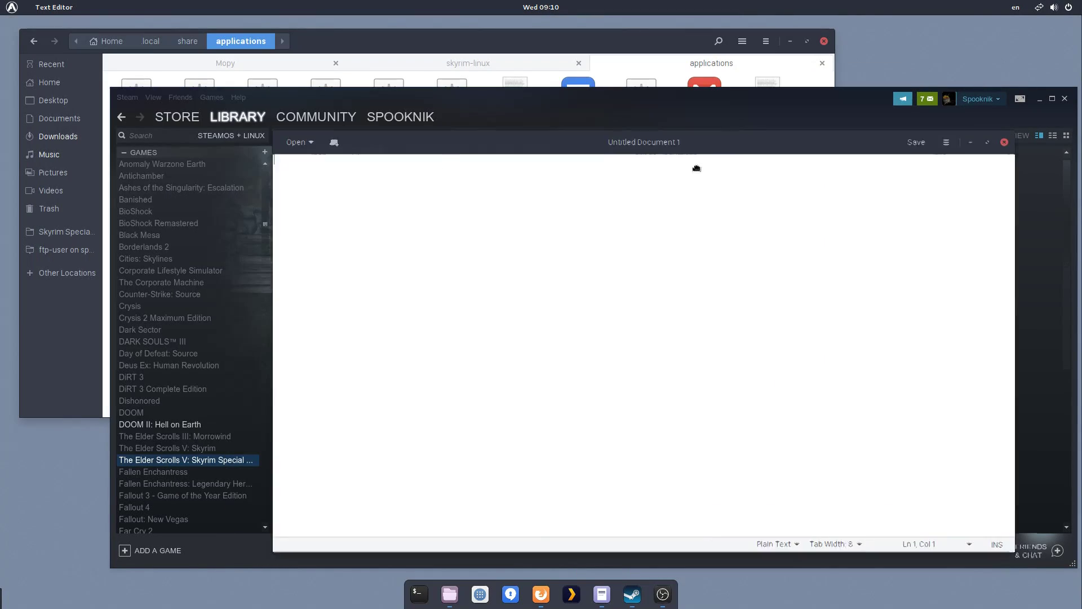
pyautogui.hotkey('ctrl', 'v')
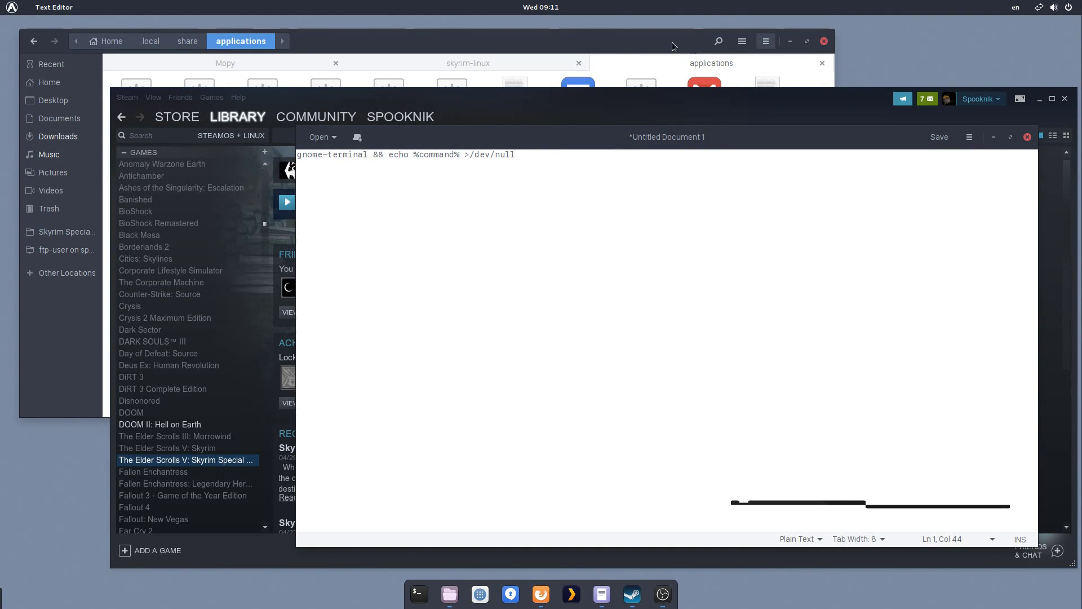
pyautogui.click(659, 44)
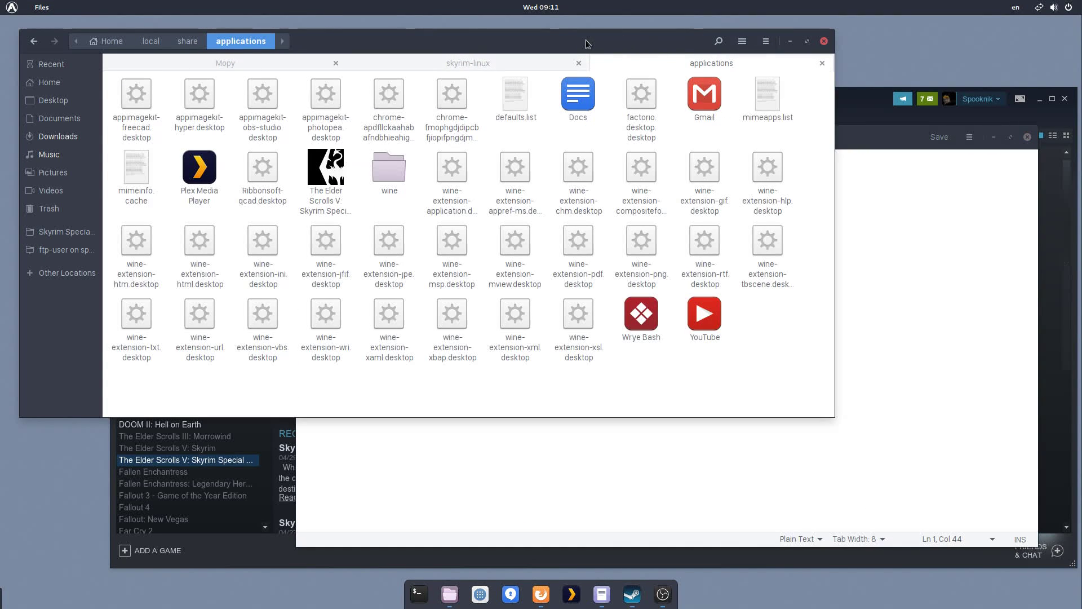
pyautogui.moveTo(587, 40); pyautogui.dragTo(603, 68)
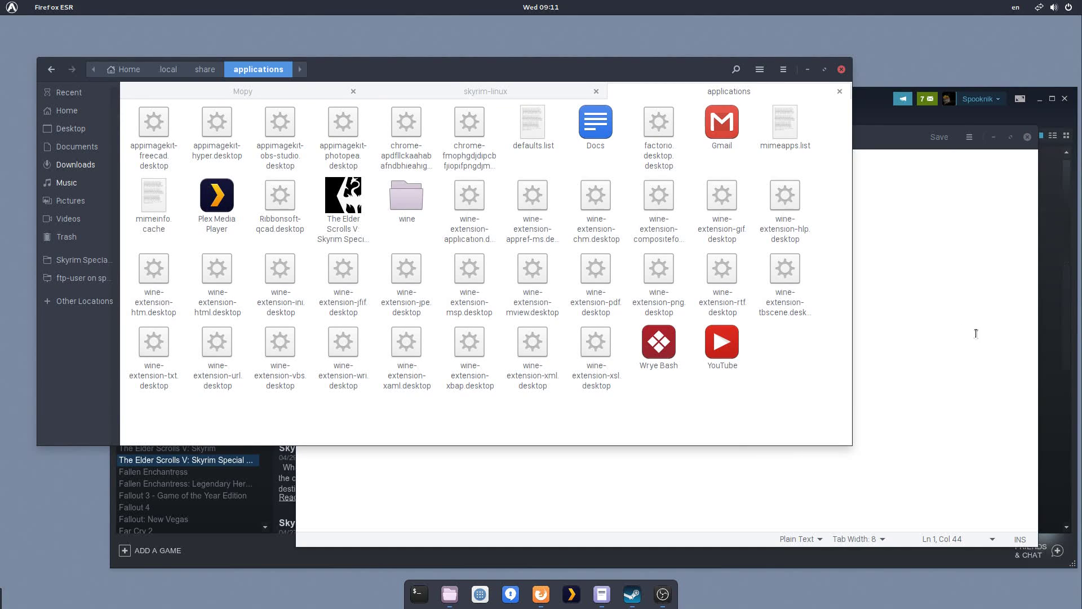
pyautogui.click(921, 305)
pyautogui.moveTo(368, 154); pyautogui.dragTo(297, 154)
pyautogui.write('~/".steam/root/compatibilitytools.d/skyrim-proton/proton" run skse64_loader.exe')
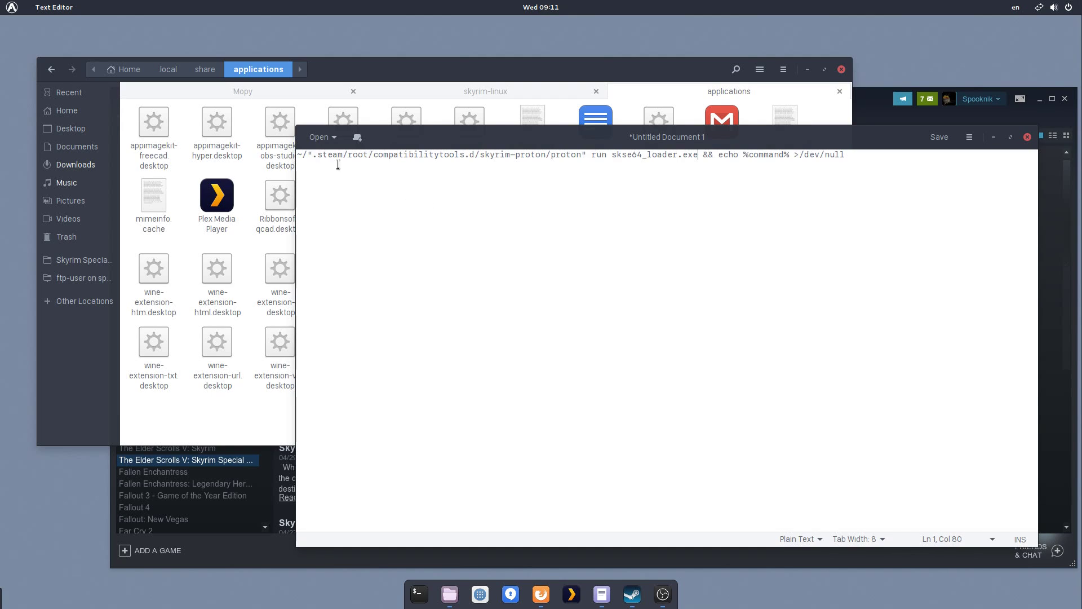
pyautogui.moveTo(298, 155); pyautogui.dragTo(700, 143)
pyautogui.click(618, 154)
pyautogui.click(658, 168)
pyautogui.click(633, 163)
pyautogui.moveTo(537, 92); pyautogui.dragTo(509, 82)
pyautogui.hotkey('alt', 'Tab')
pyautogui.click(641, 192)
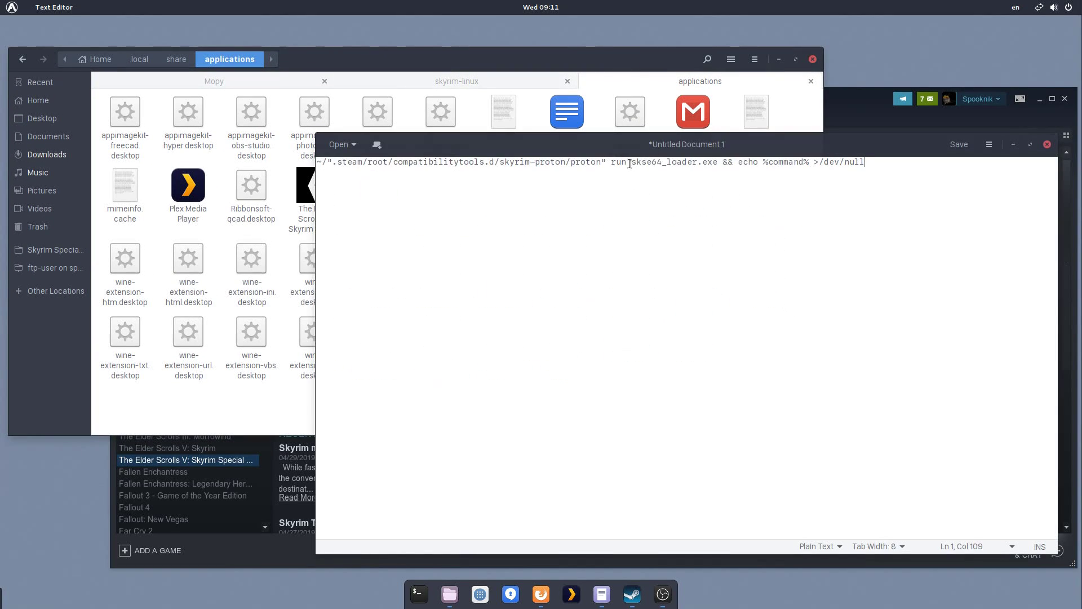
# Step: Open a terminal in the Skyrim Special Edition folder, run pwd and copy the full folder path
pyautogui.click(257, 82)
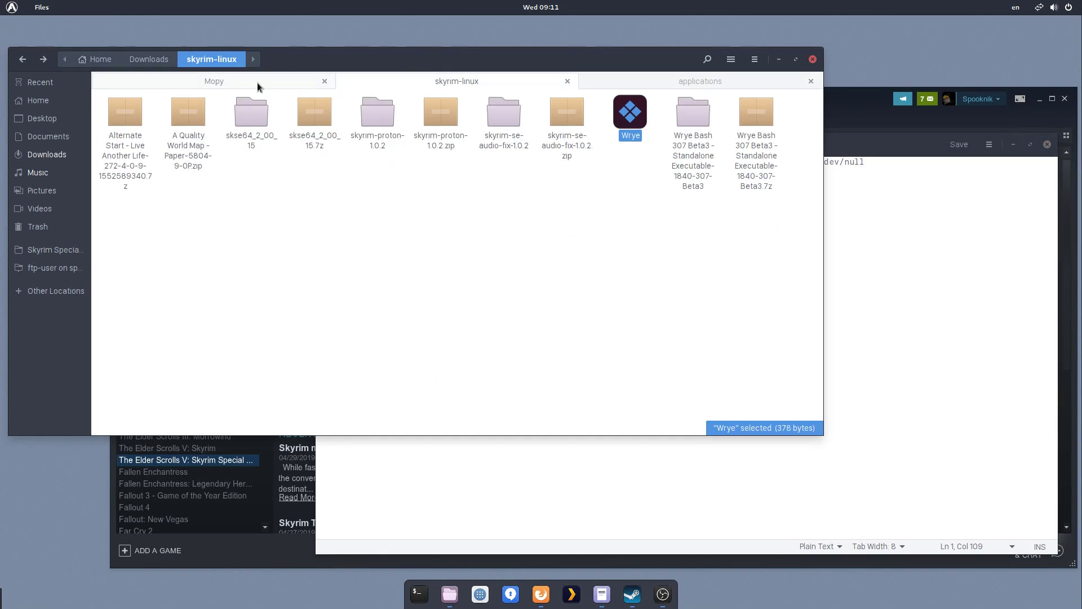
pyautogui.hotkey('alt', 'Up')
pyautogui.rightClick(425, 274)
pyautogui.click(460, 359)
pyautogui.write('pwd')
pyautogui.press('Return')
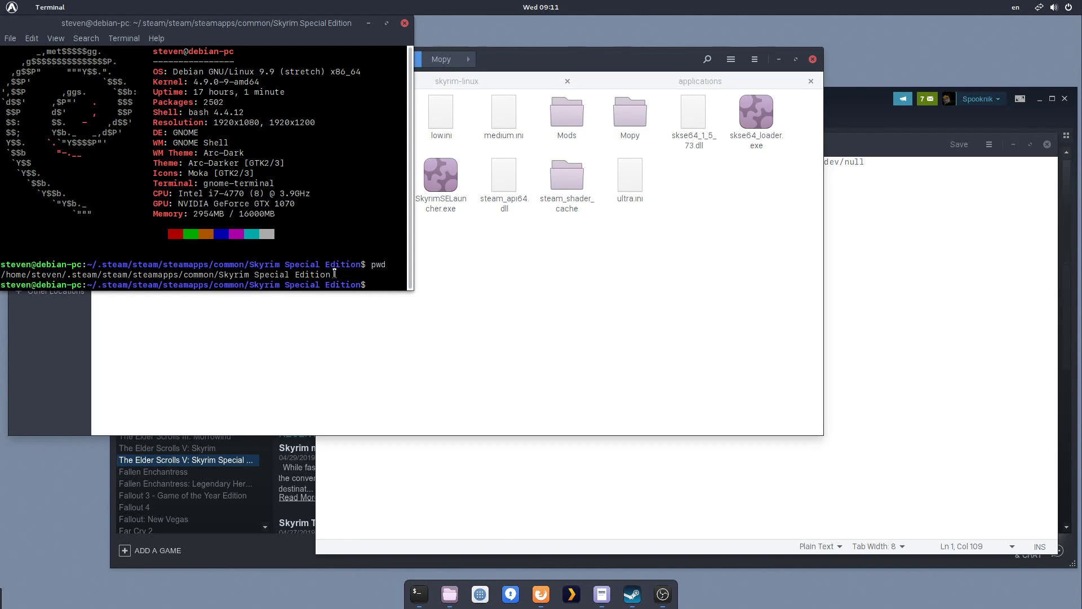
pyautogui.moveTo(331, 275); pyautogui.dragTo(2, 274)
pyautogui.rightClick(18, 270)
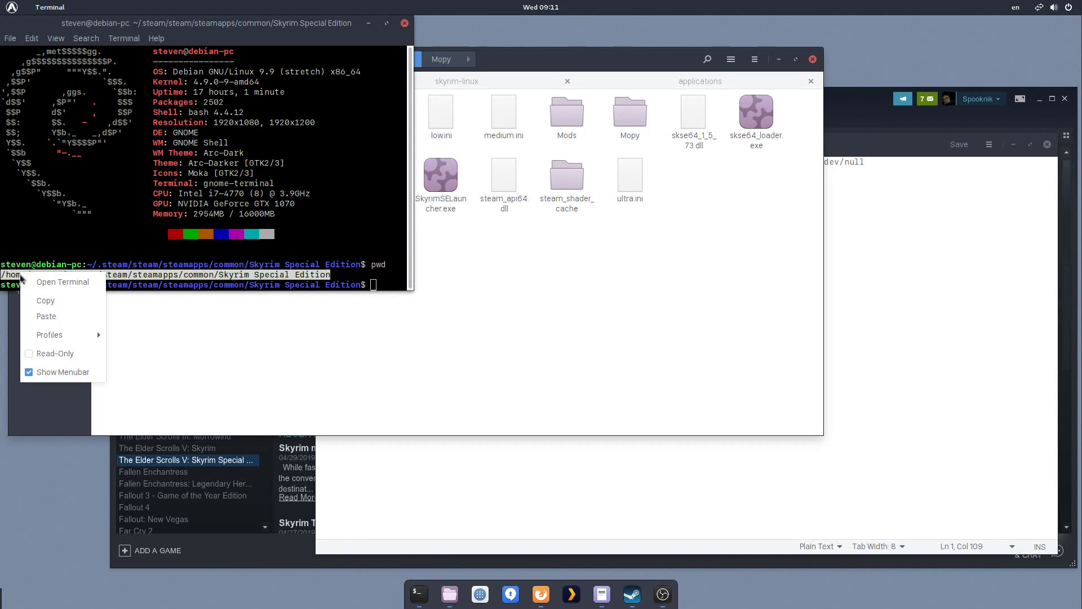
pyautogui.click(34, 300)
# Step: Insert the copied folder path directly before skse64_loader.exe in the text editor's launch command
pyautogui.click(868, 295)
pyautogui.click(630, 162)
pyautogui.hotkey('ctrl', 'v')
pyautogui.moveTo(730, 147); pyautogui.dragTo(607, 125)
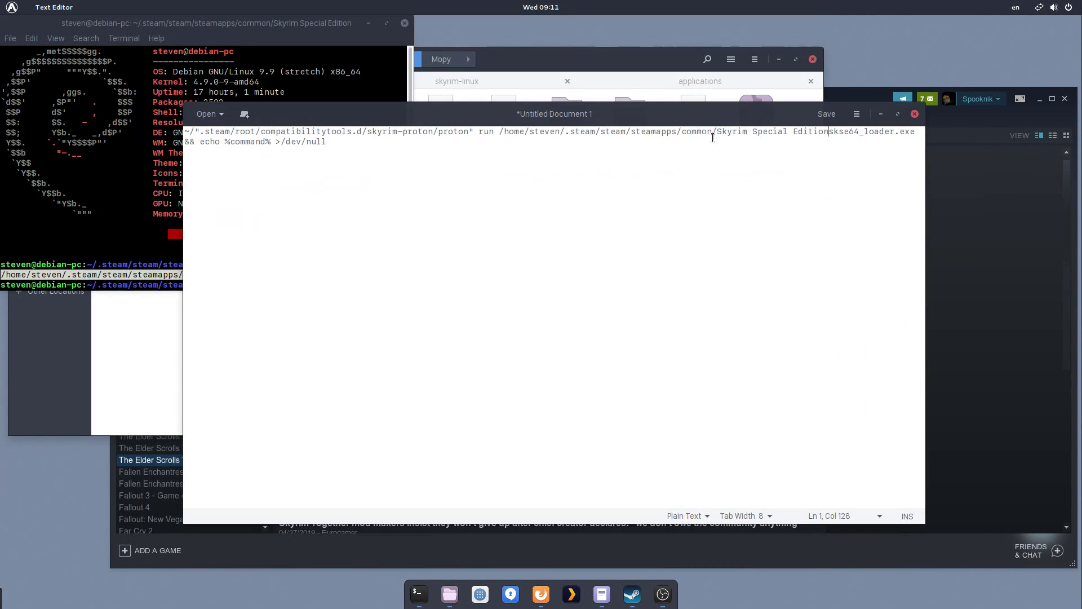
# Step: Escape both spaces in "Skyrim Special Edition" with backslashes and add a slash before skse64_loader.exe
pyautogui.click(748, 131)
pyautogui.write('\\')
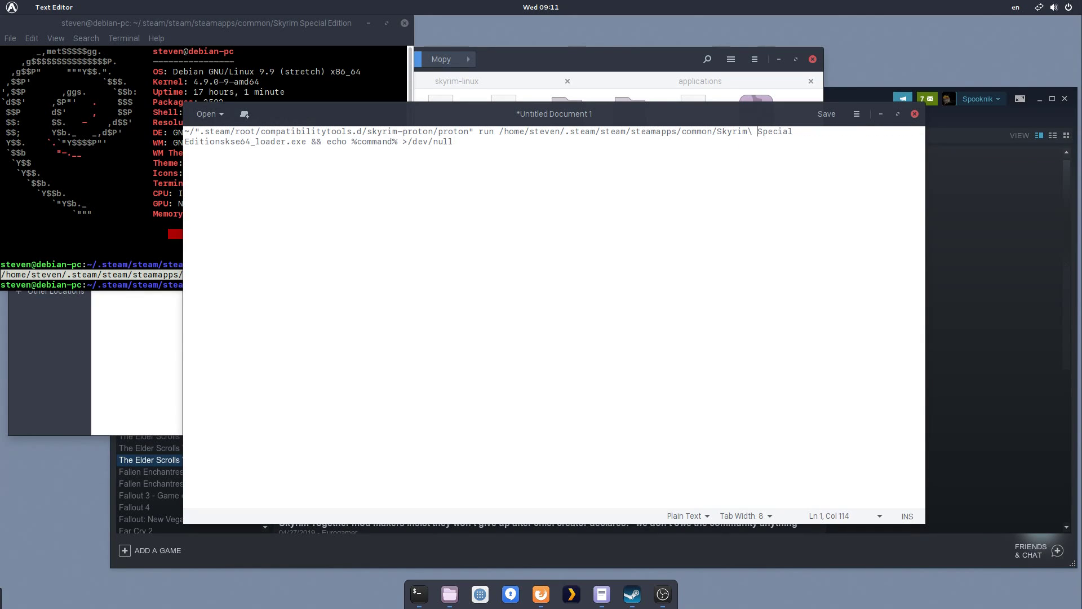
pyautogui.press('Right')
pyautogui.press('Right')
pyautogui.press('Right')
pyautogui.press('Right')
pyautogui.write('\\')
pyautogui.click(219, 146)
pyautogui.write('/')
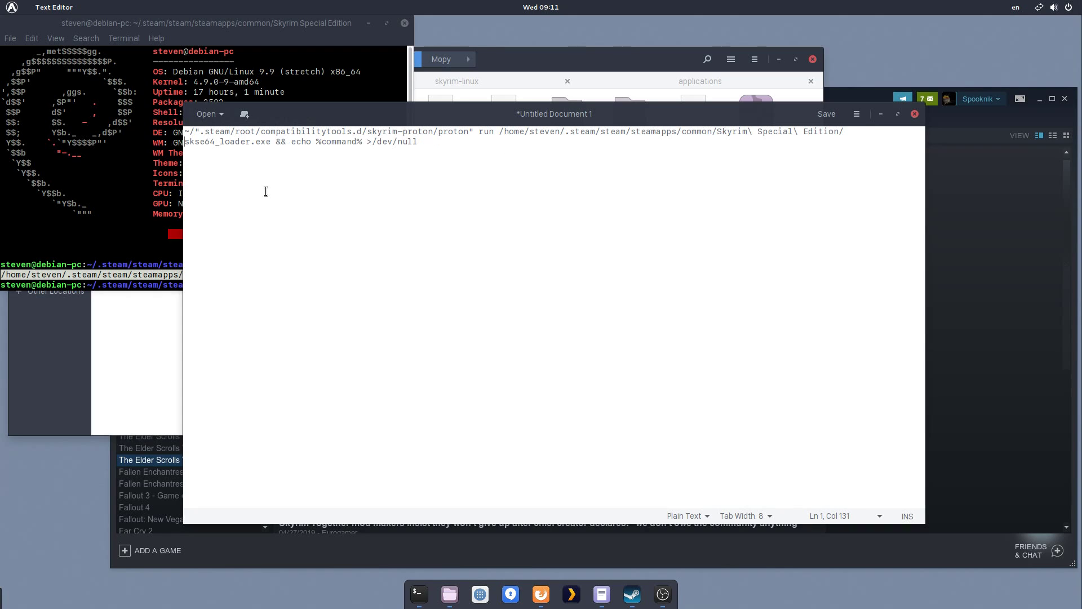
# Step: Copy the complete launch command from a widened text editor window and minimize the terminal and file manager windows
pyautogui.moveTo(769, 119); pyautogui.dragTo(667, 112)
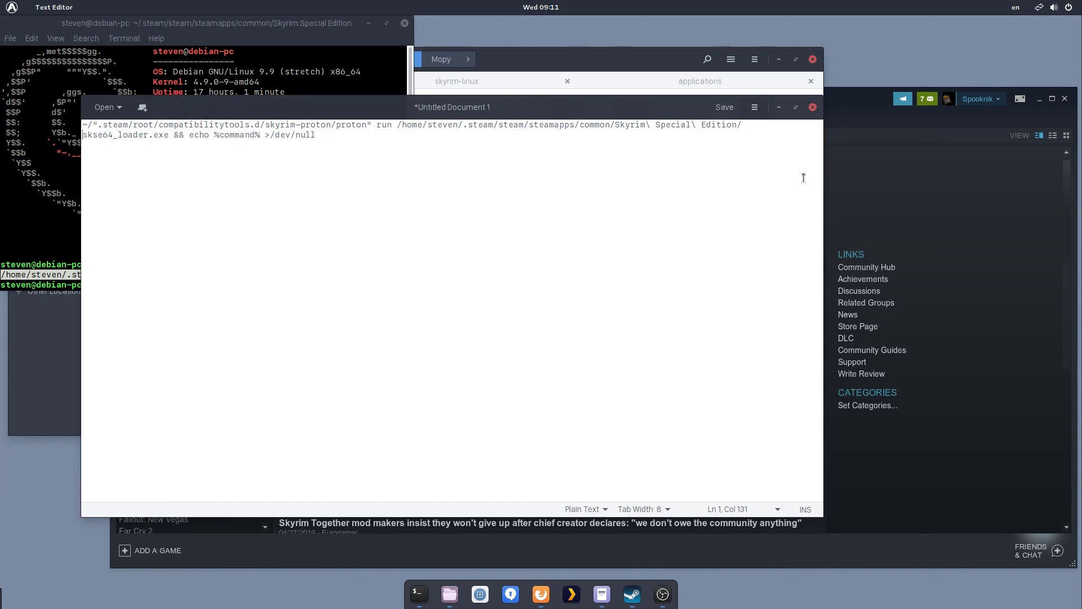
pyautogui.moveTo(821, 172); pyautogui.dragTo(1057, 172)
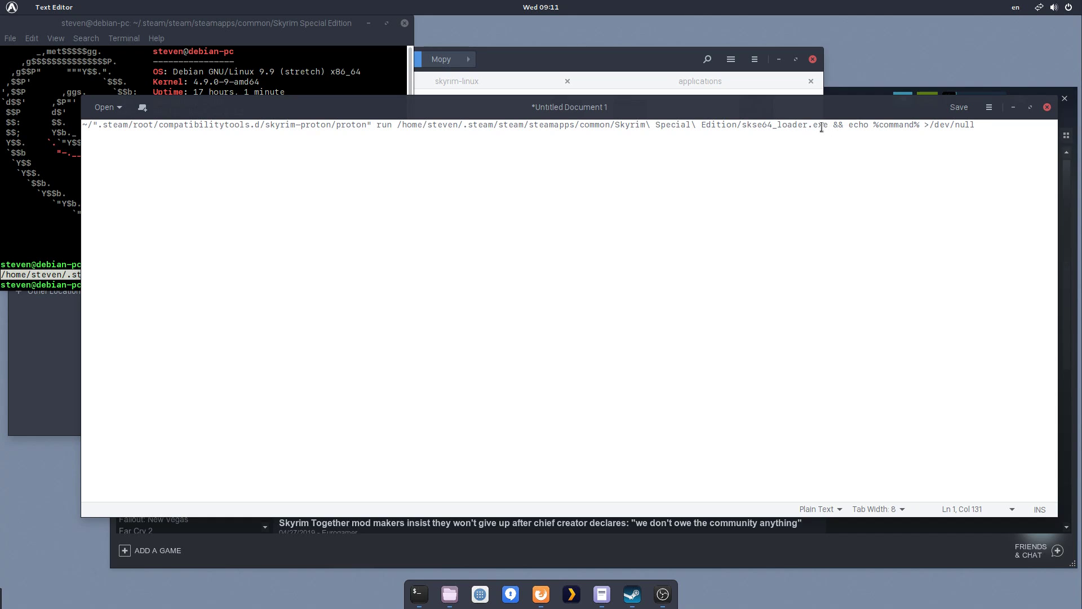
pyautogui.tripleClick(821, 127)
pyautogui.click(323, 34)
pyautogui.click(369, 23)
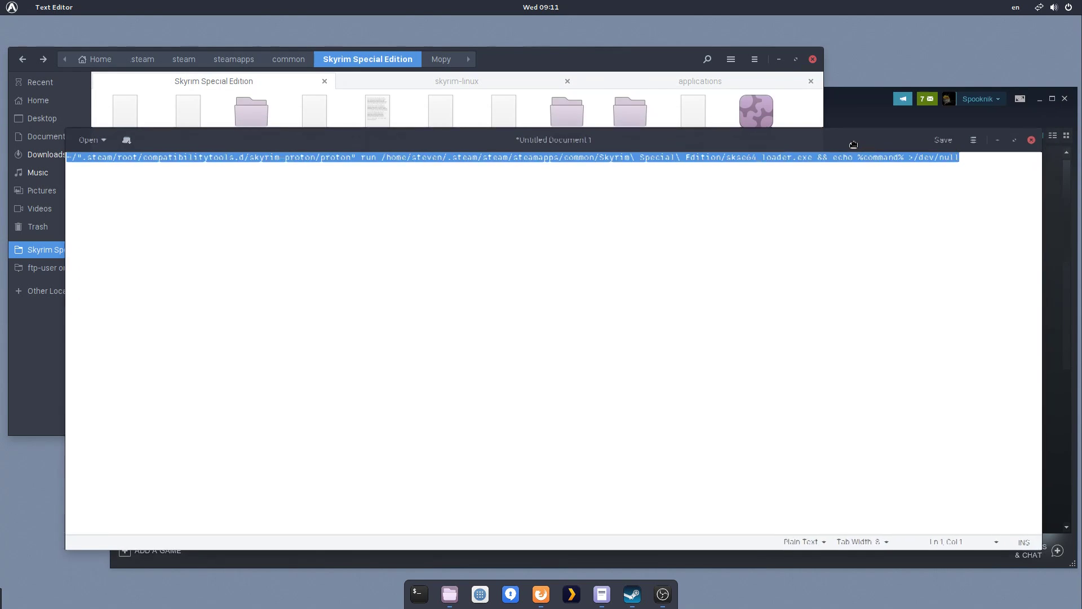
pyautogui.moveTo(778, 62); pyautogui.dragTo(777, 103)
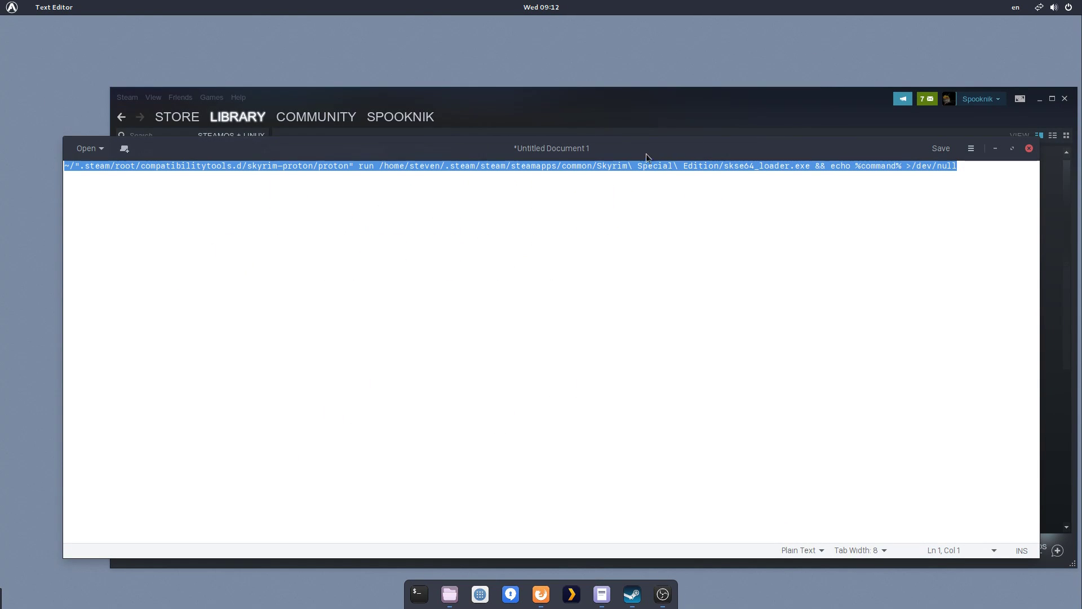
# Step: Replace the Steam launch options of Skyrim Special Edition with the copied SKSE command and close its properties
pyautogui.click(591, 110)
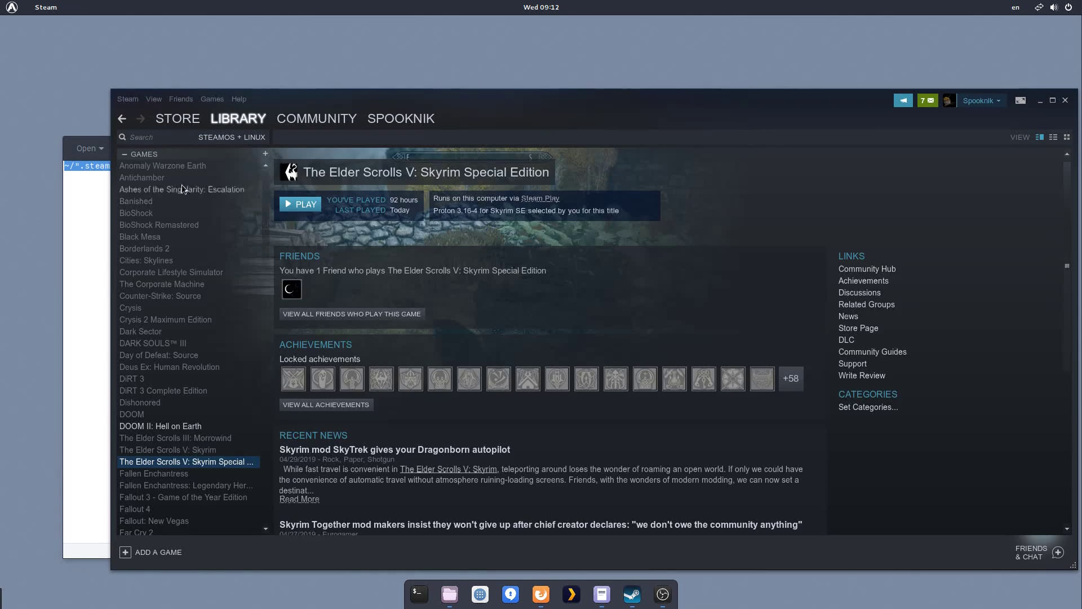
pyautogui.rightClick(156, 463)
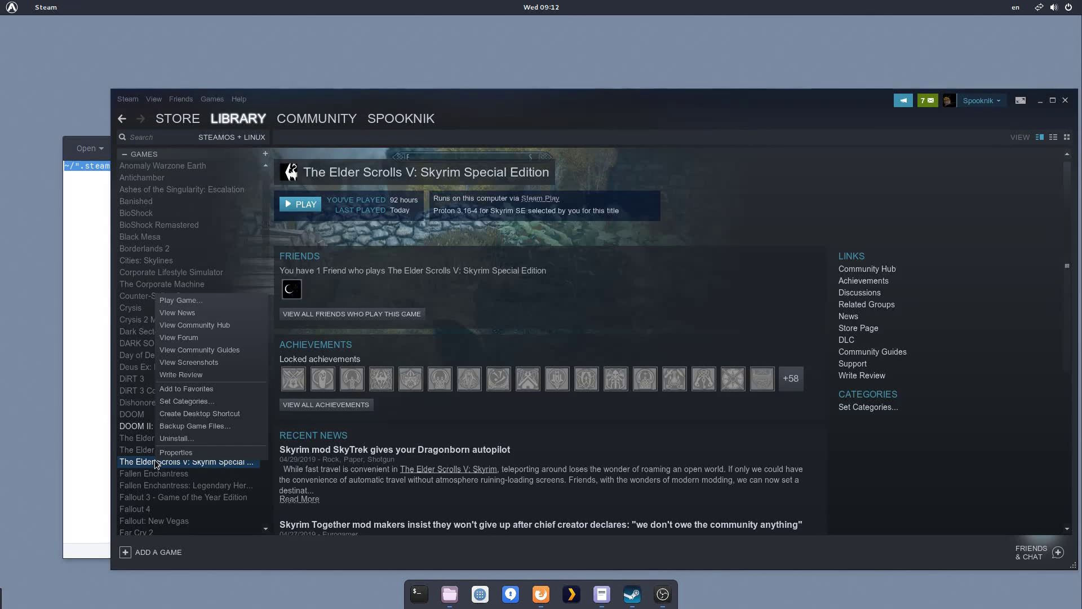
pyautogui.click(204, 450)
pyautogui.click(499, 264)
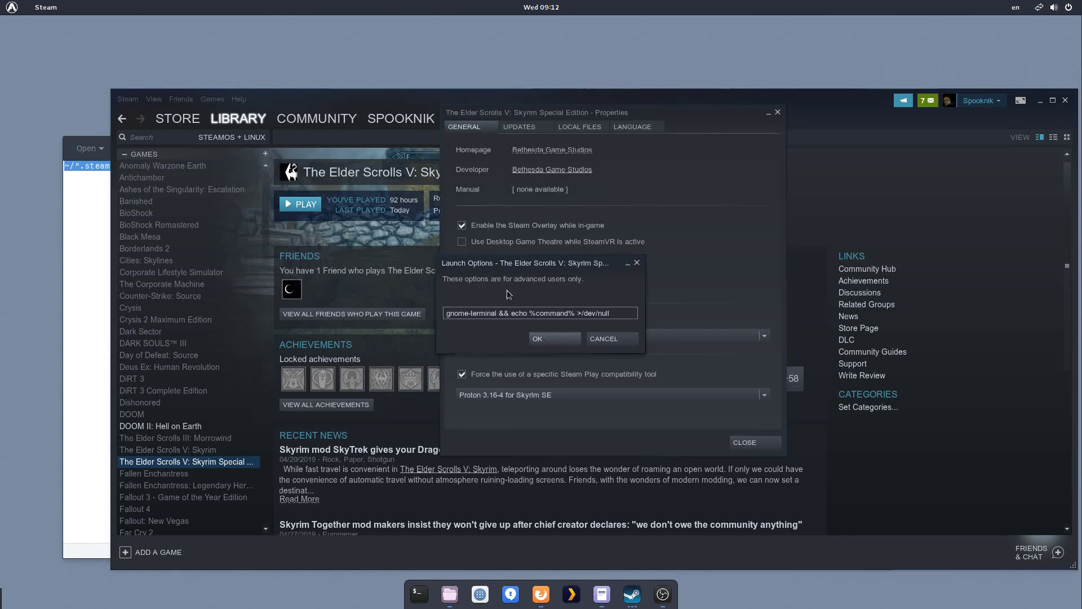
pyautogui.hotkey('ctrl', 'a')
pyautogui.hotkey('ctrl', 'v')
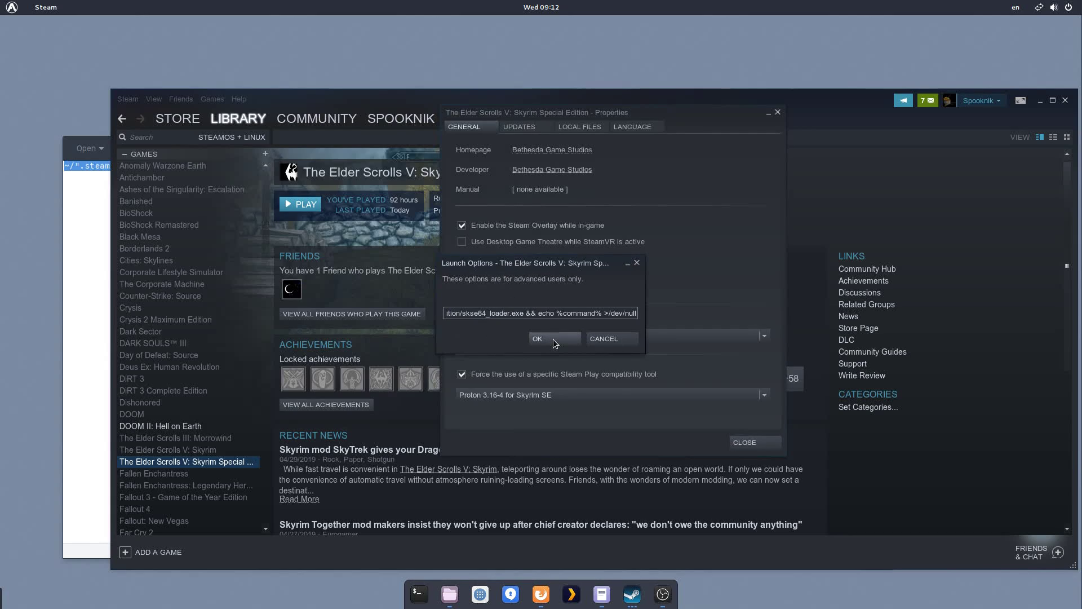
pyautogui.click(555, 343)
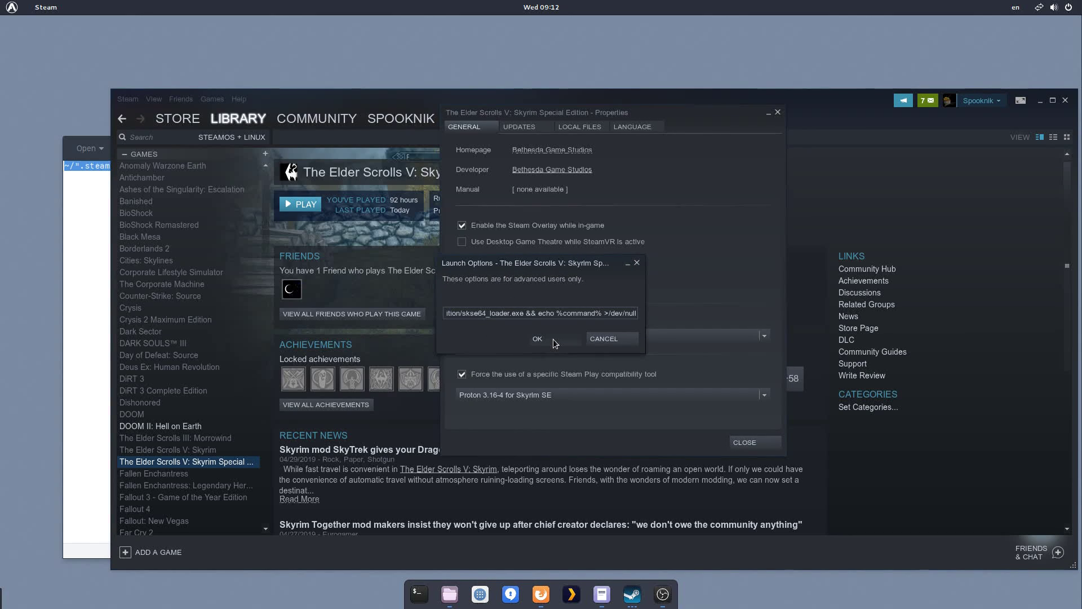
pyautogui.click(744, 443)
# Step: Put the text editor window away and launch The Elder Scrolls V: Skyrim Special Edition from the Steam library
pyautogui.click(91, 265)
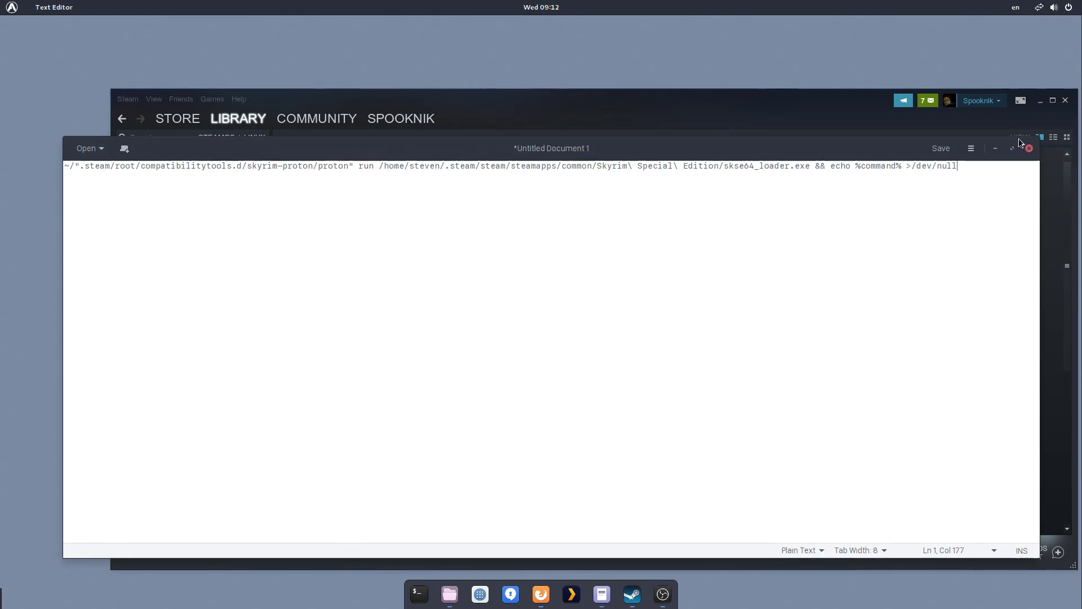
pyautogui.click(1026, 143)
pyautogui.moveTo(591, 110); pyautogui.dragTo(550, 90)
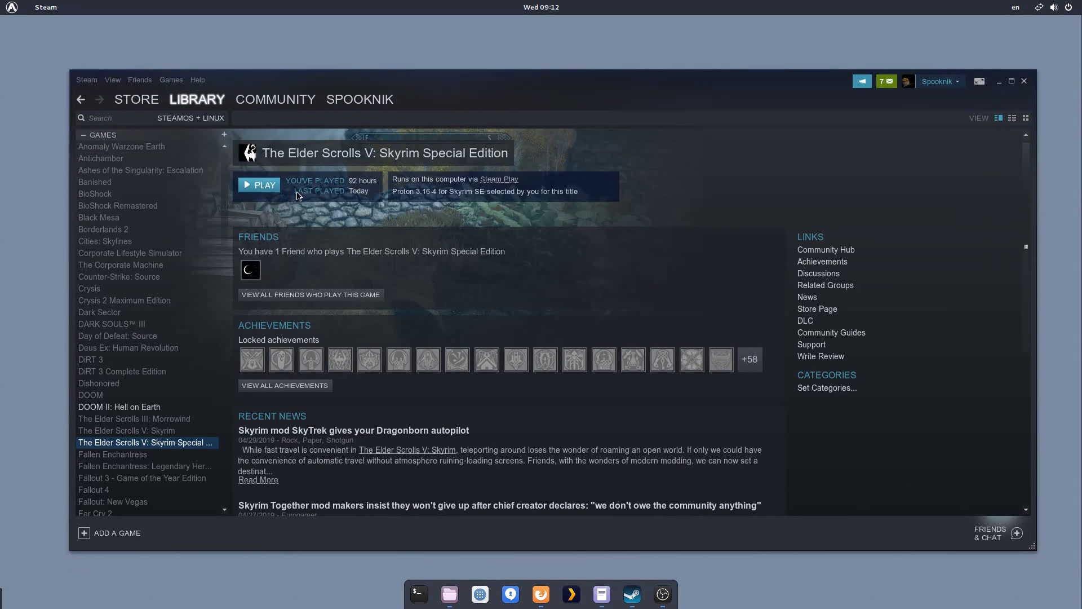
pyautogui.click(262, 186)
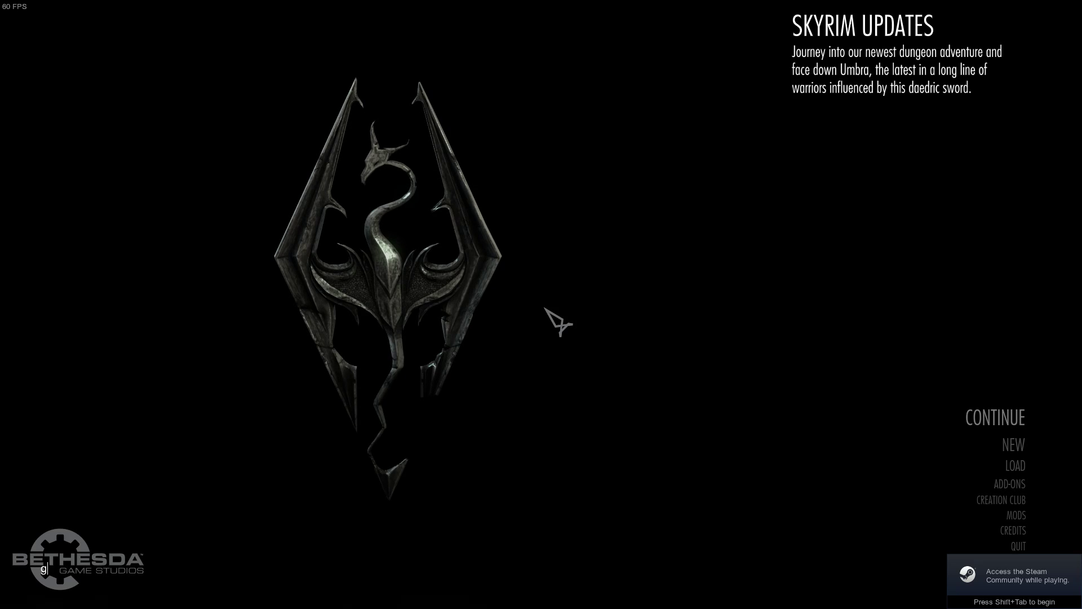
# Step: Run getskseversion in the game console to check the SKSE version and close the console
pyautogui.write('etskse')
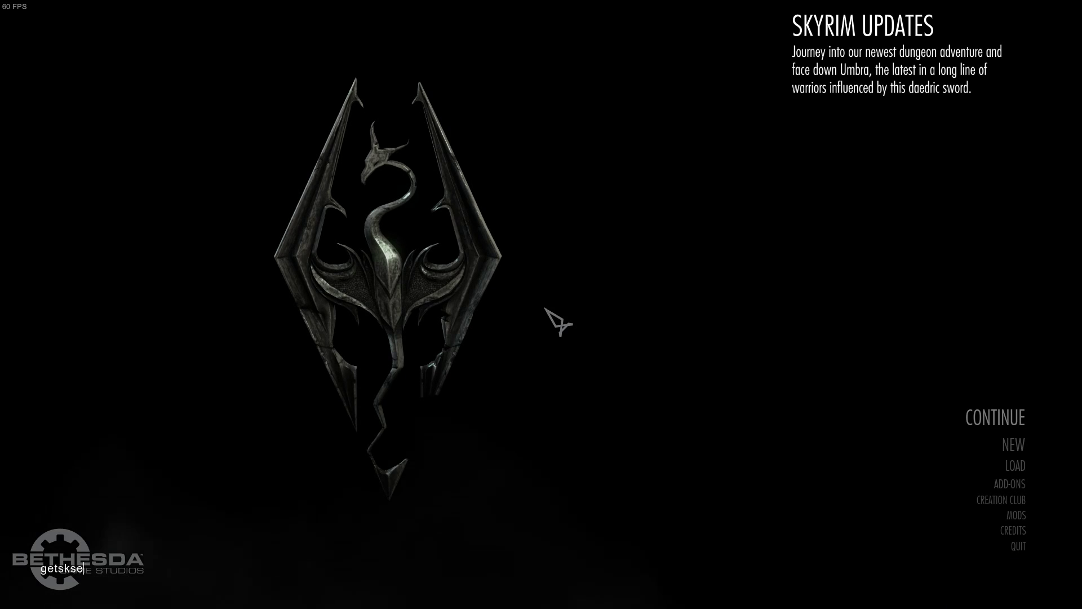
pyautogui.write('version')
pyautogui.press('Return')
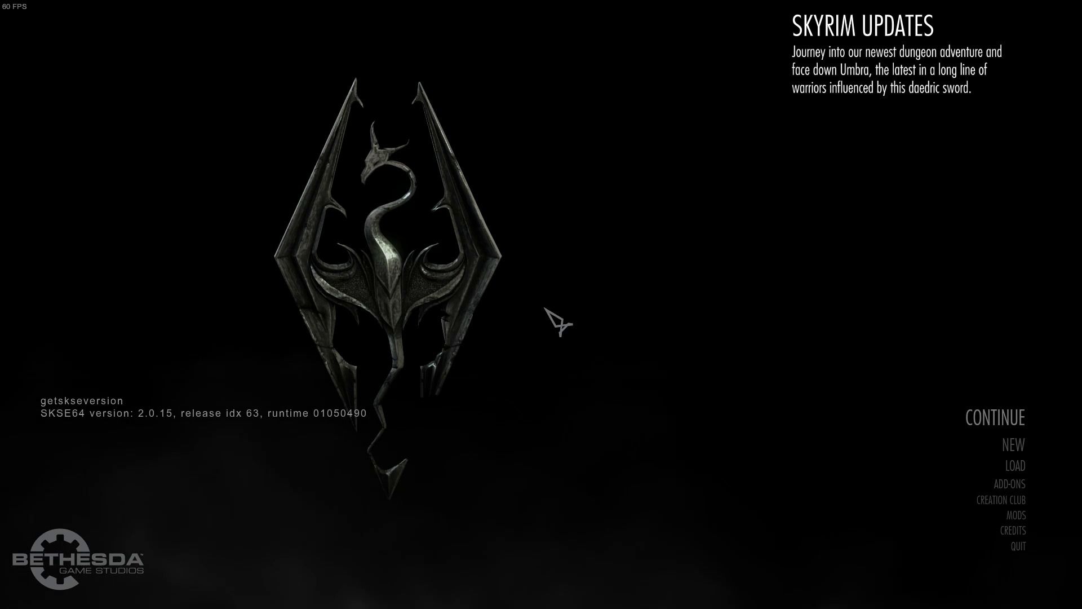
pyautogui.press('`')
# Step: Quit the game from its main menu and minimize the Steam window
pyautogui.press('Down')
pyautogui.press('Down')
pyautogui.press('Down')
pyautogui.press('Down')
pyautogui.press('Down')
pyautogui.press('Down')
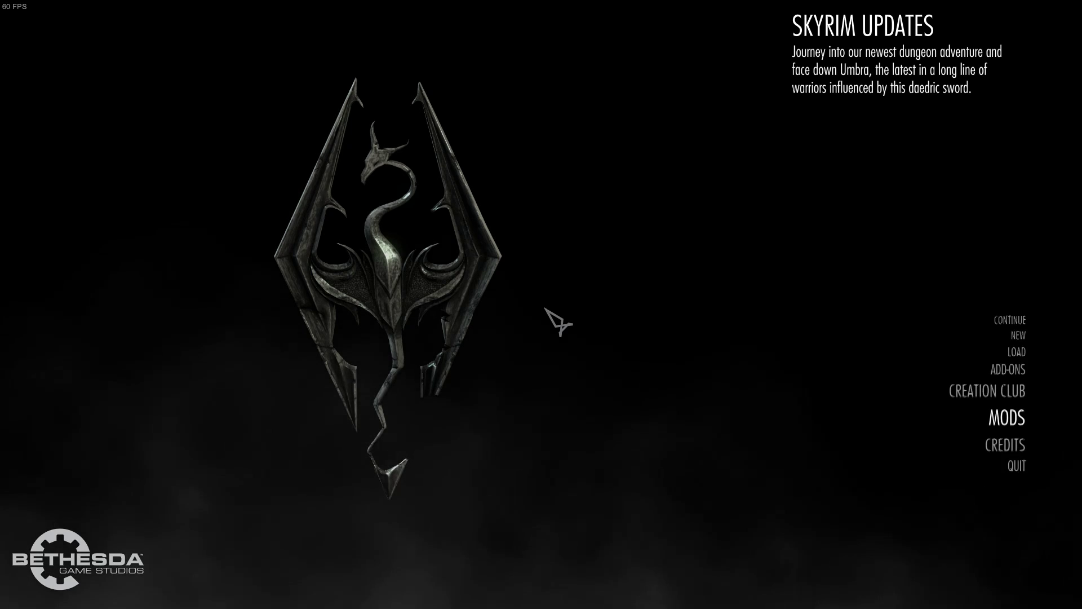
pyautogui.press('Down')
pyautogui.press('Return')
pyautogui.press('Return')
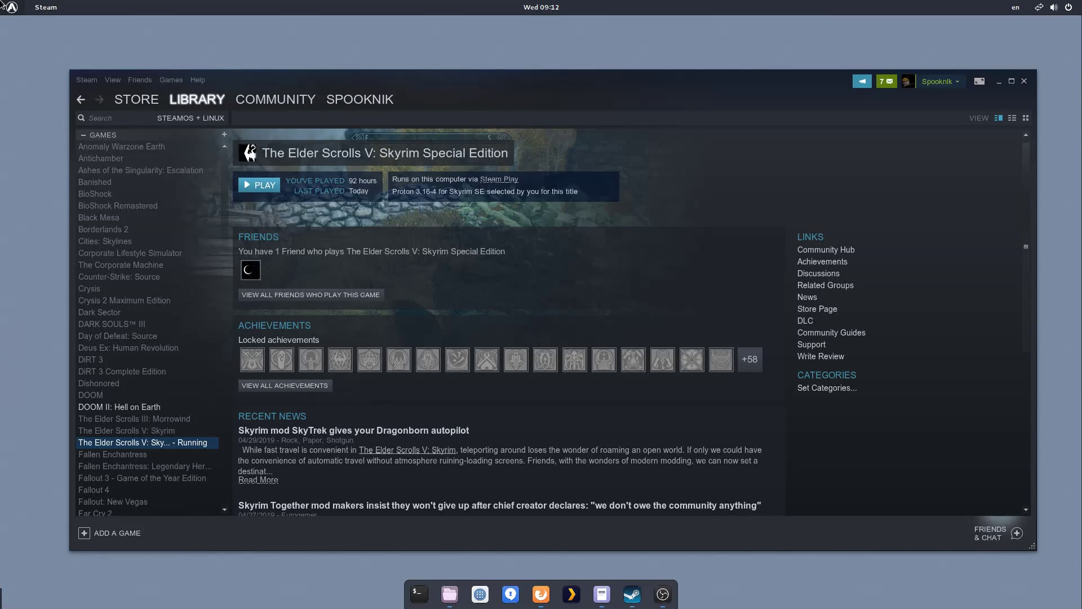
pyautogui.click(999, 82)
# Step: Search the system's application launcher for "sky" and "wry" to check the Skyrim and Wrye Bash entries, and close the launcher
pyautogui.click(12, 7)
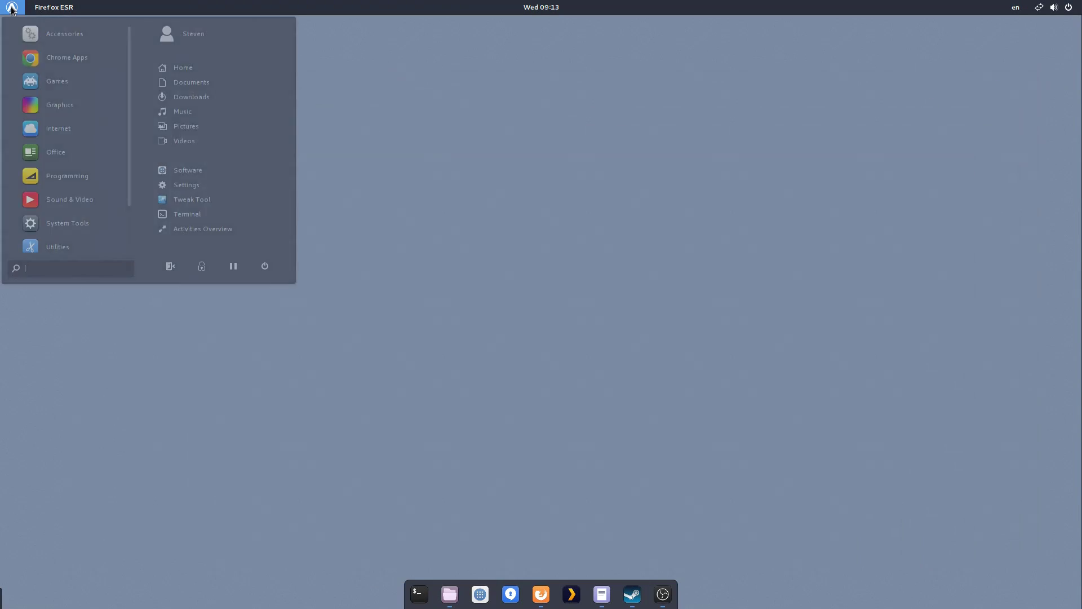
pyautogui.write('sky')
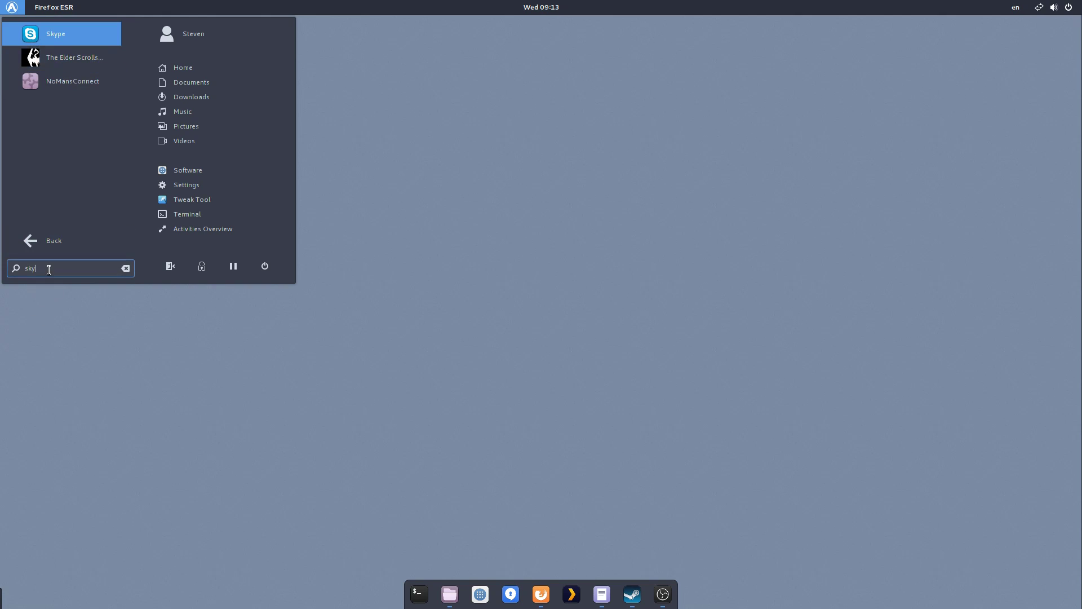
pyautogui.press('BackSpace')
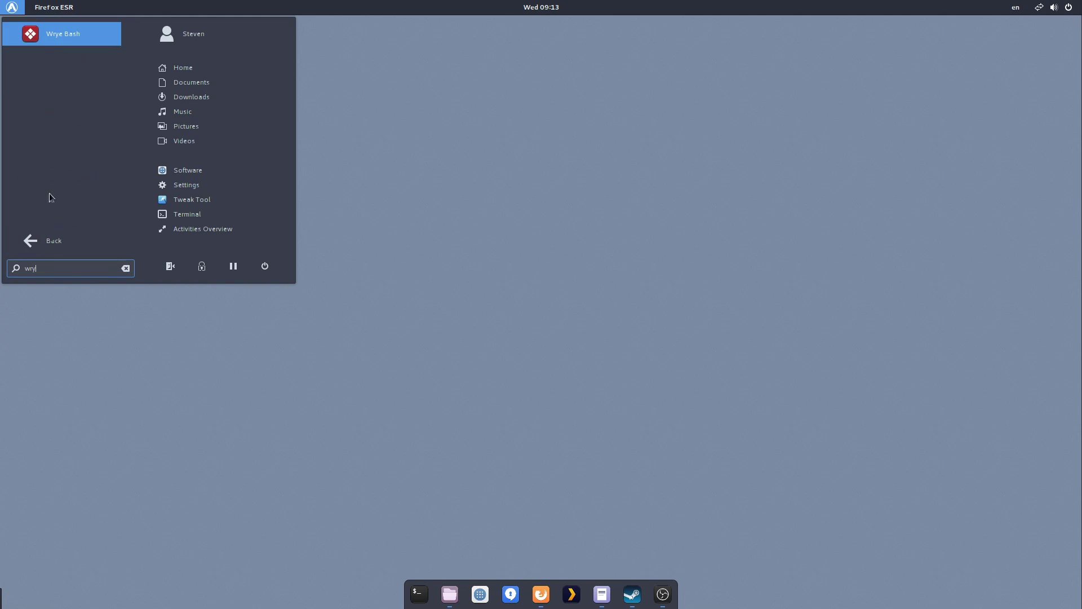
pyautogui.press('Escape')
pyautogui.click(5, 8)
pyautogui.write('wyr')
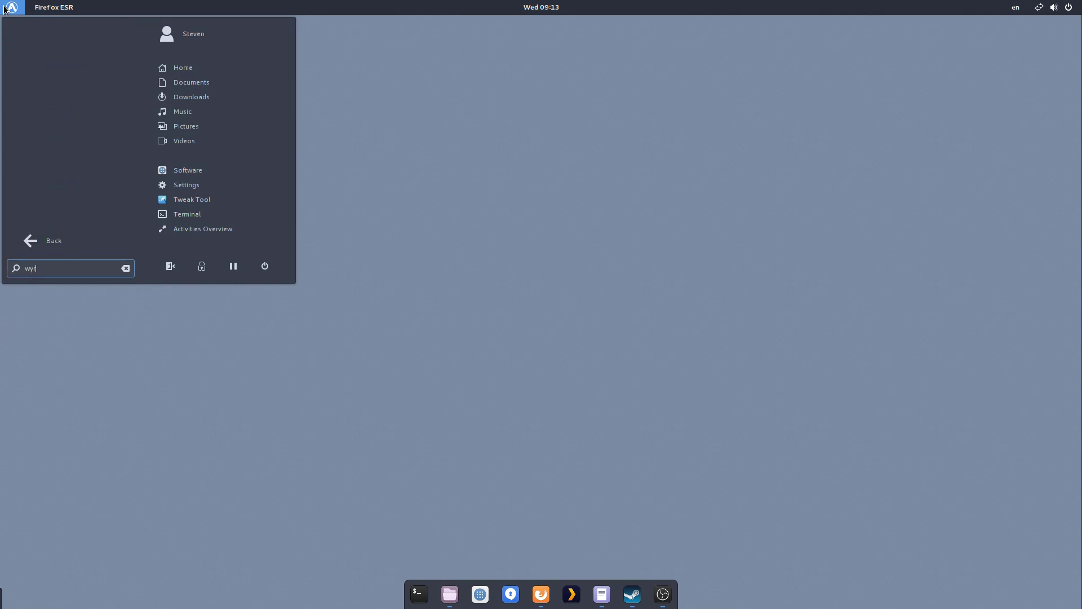
pyautogui.press('BackSpace')
pyautogui.press('BackSpace')
pyautogui.press('Down')
pyautogui.press('Down')
pyautogui.press('Down')
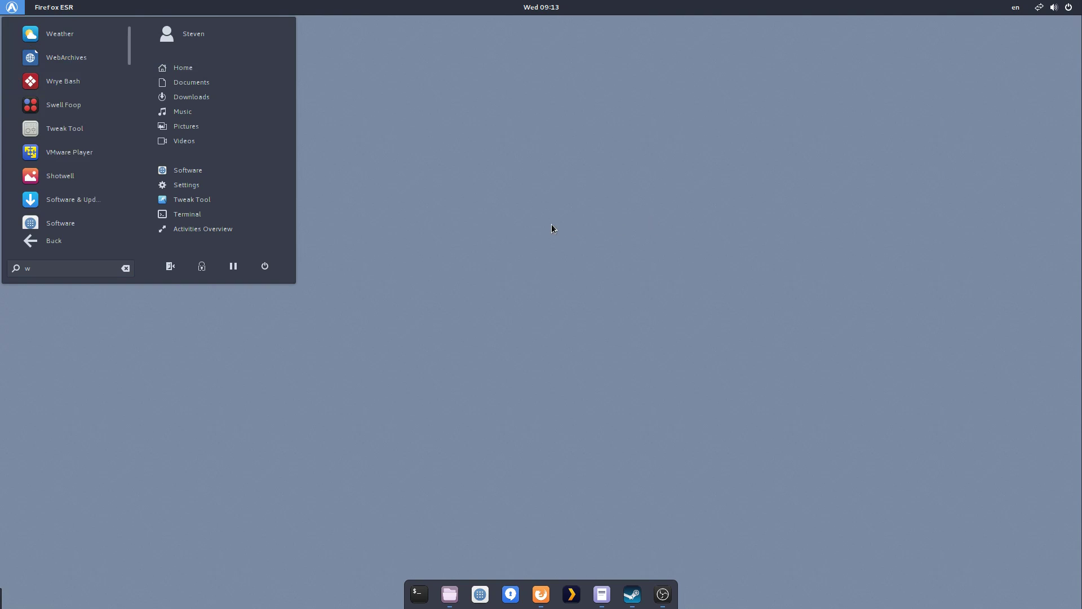
pyautogui.click(517, 254)
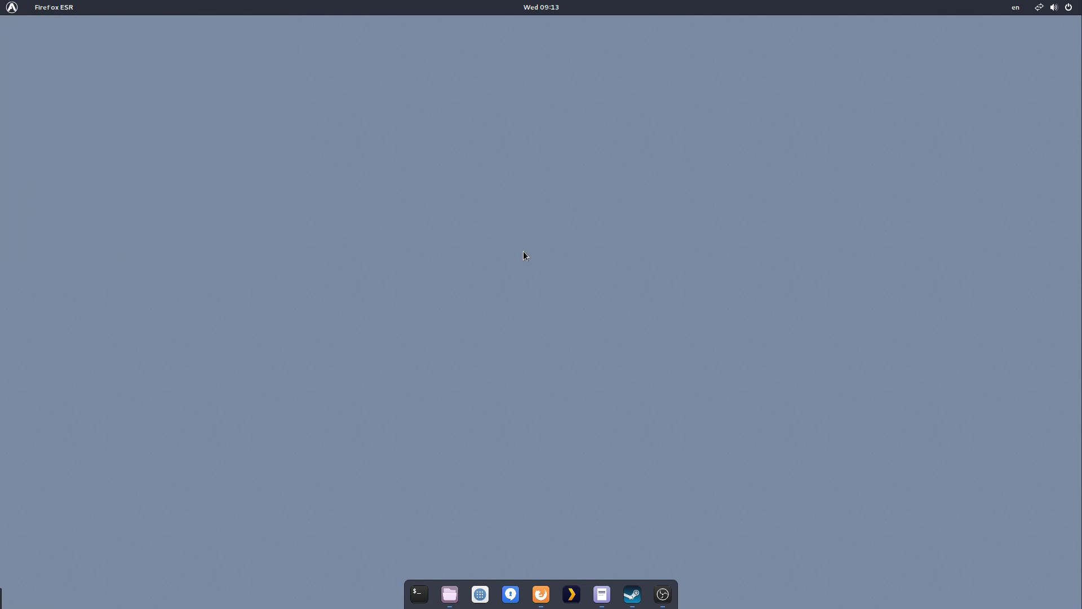